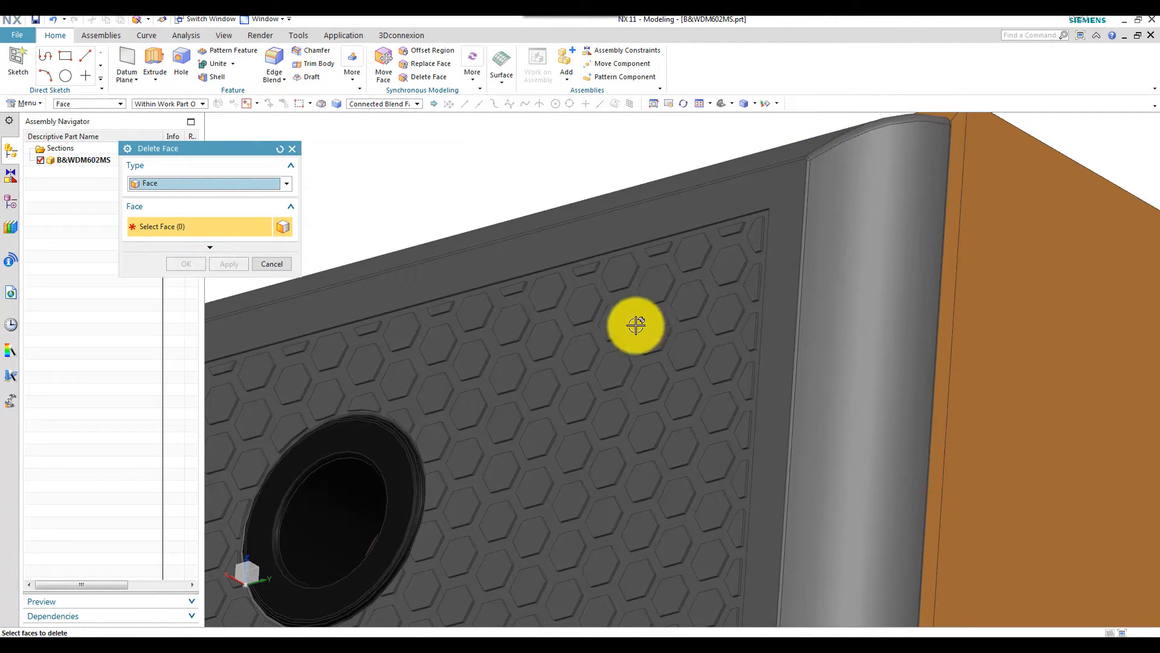
Abandon the Delete Face and Replace Face operations, leaving the cabinet faces unchanged
click(288, 268)
middle_drag(557, 306, 565, 163)
click(403, 64)
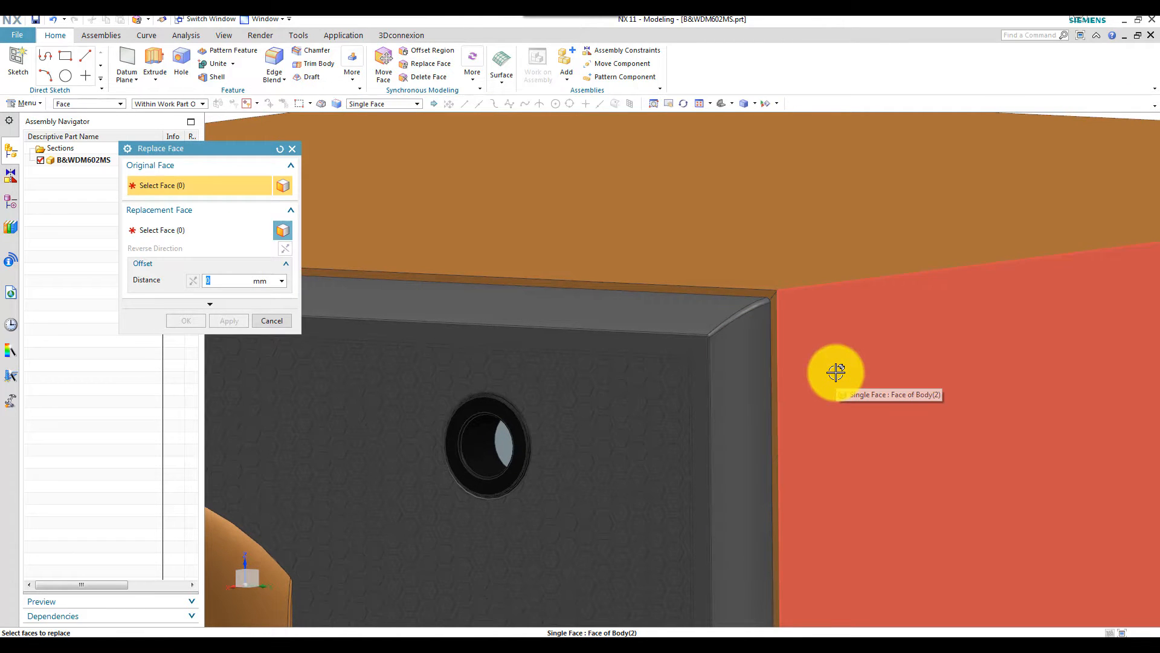
scroll(508, 389, down, 3)
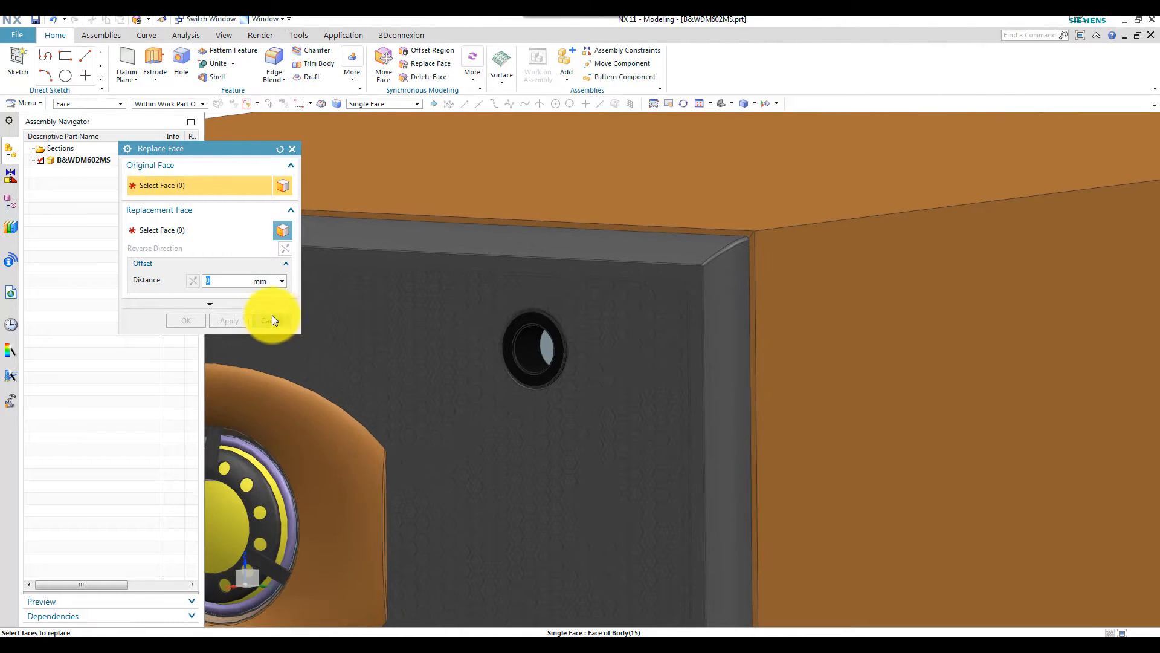
click(271, 321)
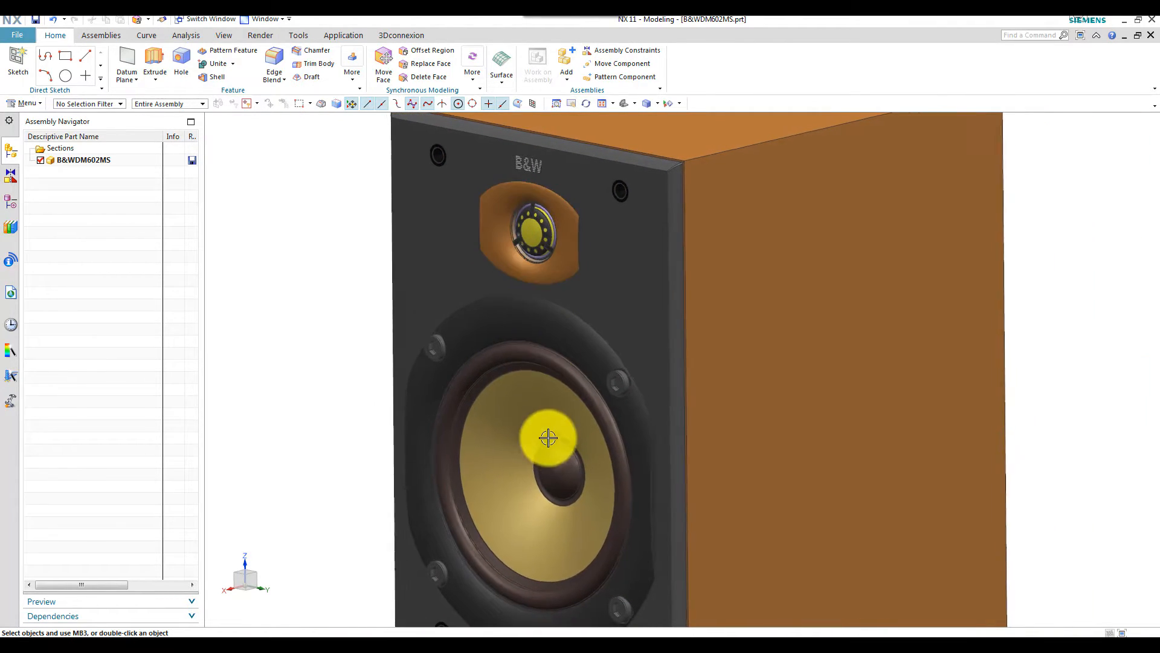
Hide the woofer cone and its surround ring
right_click(542, 385)
click(574, 412)
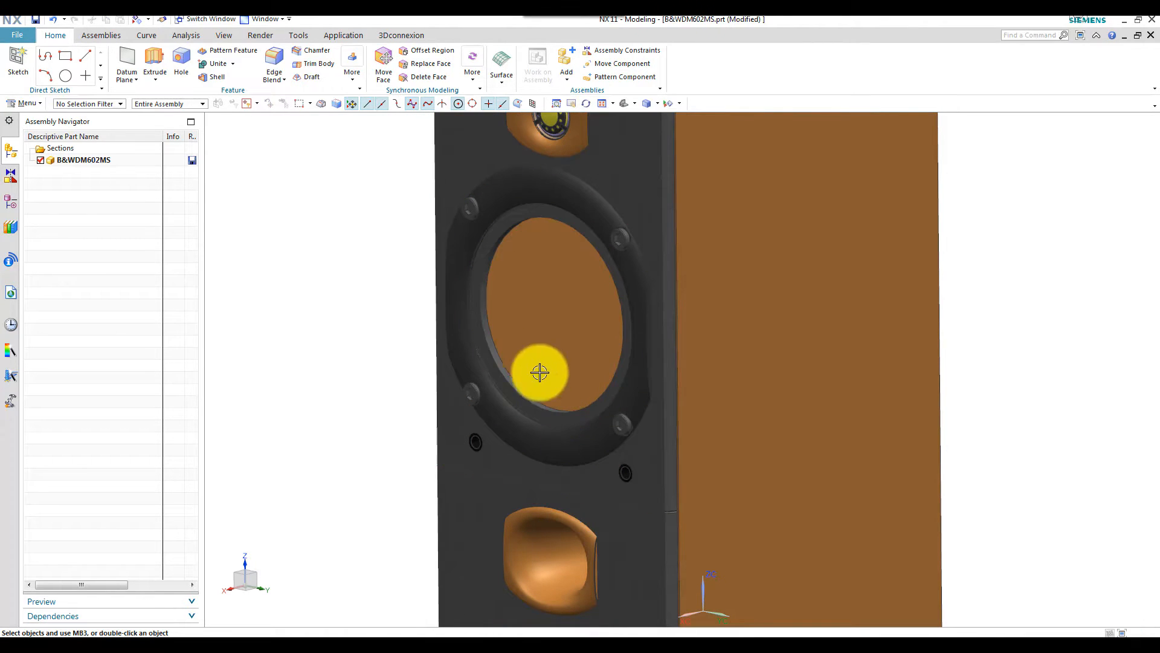
right_click(477, 382)
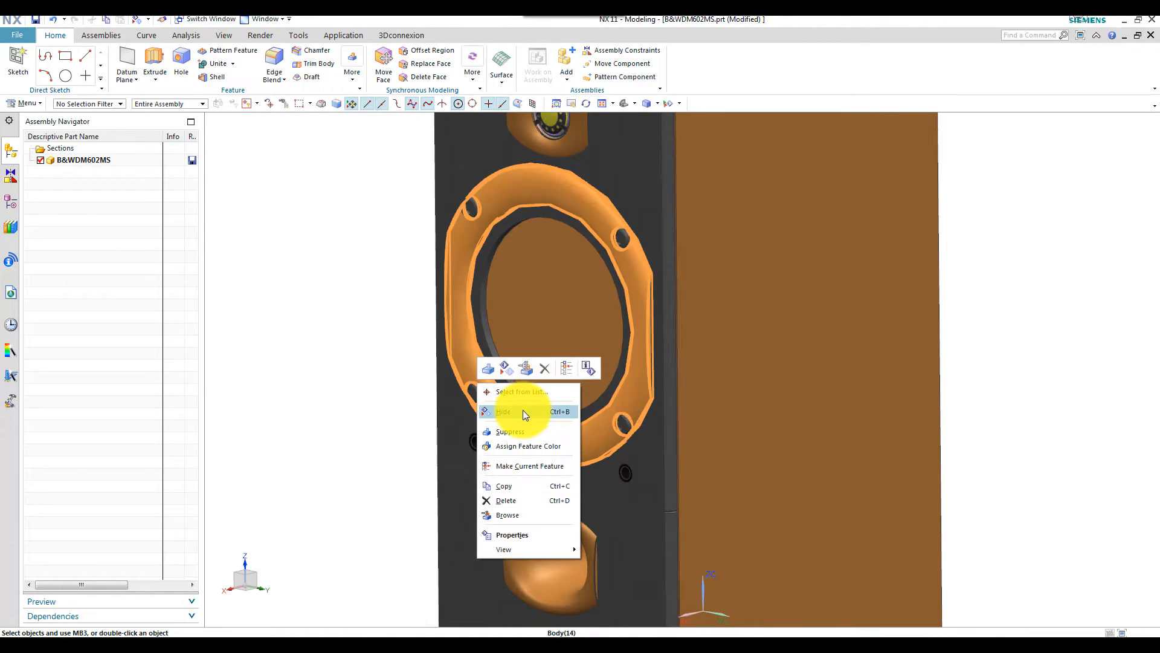
click(523, 410)
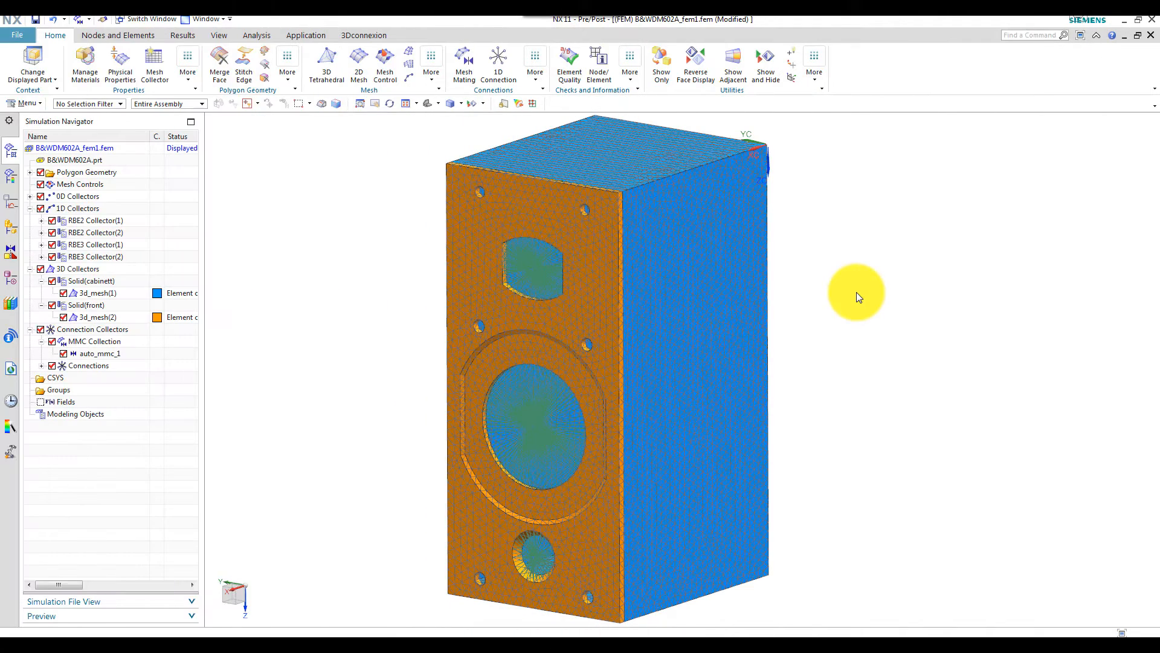
Regenerate the cabinet's tetrahedral mesh 3d_mesh(1) with its existing settings
click(855, 288)
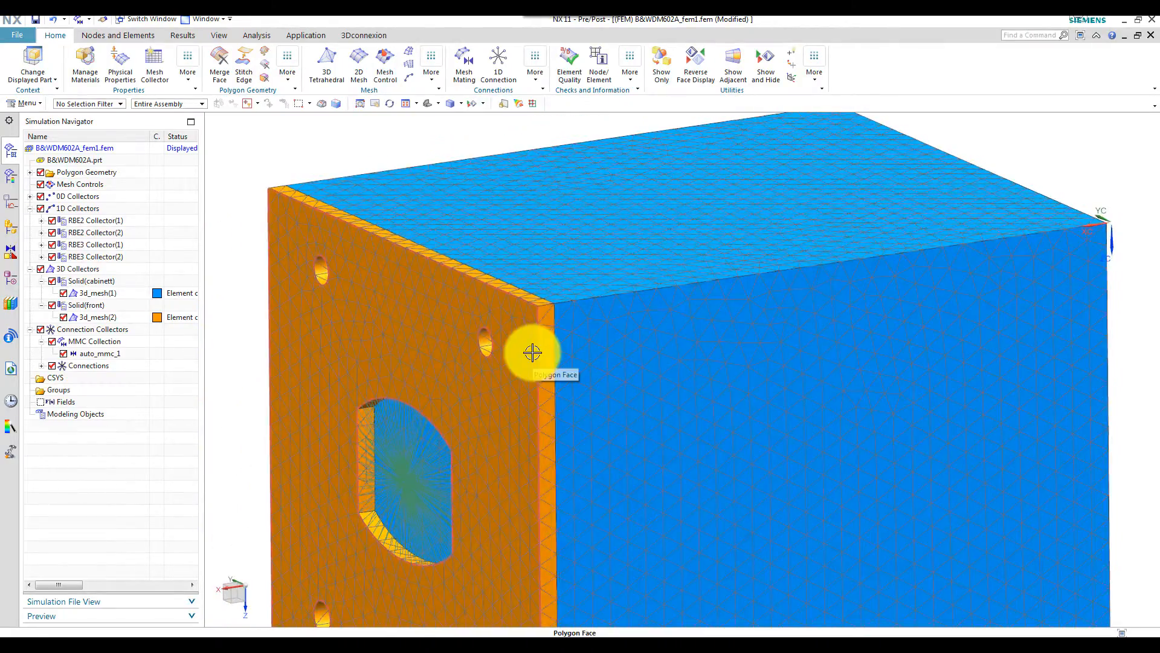
click(114, 293)
double_click(115, 292)
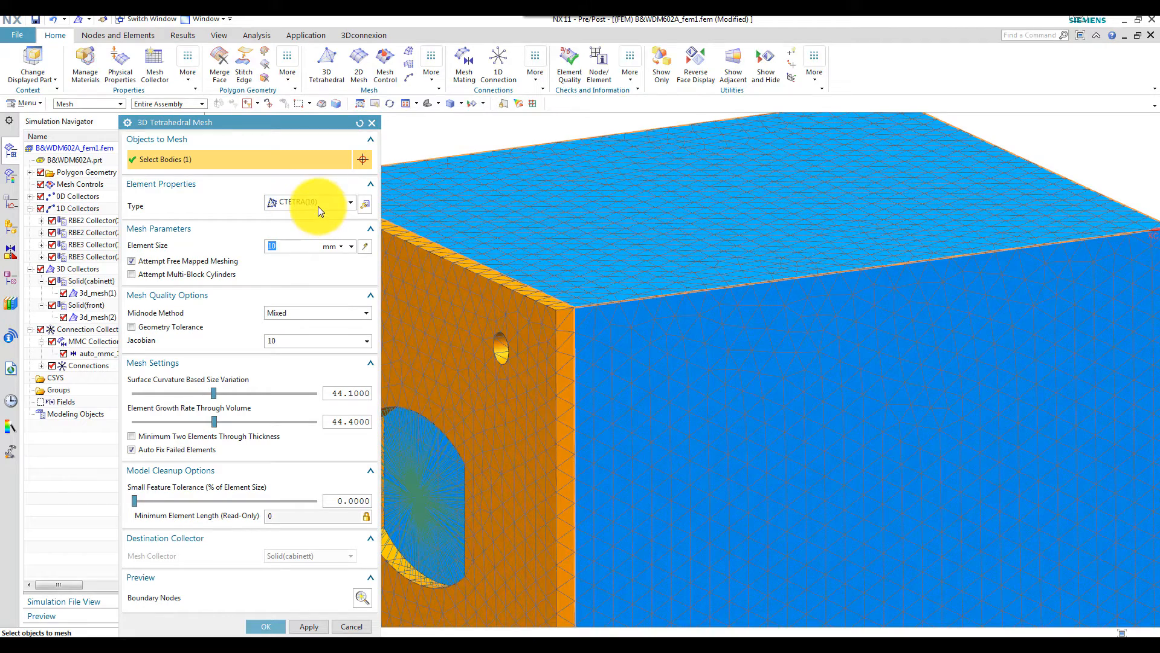
click(267, 625)
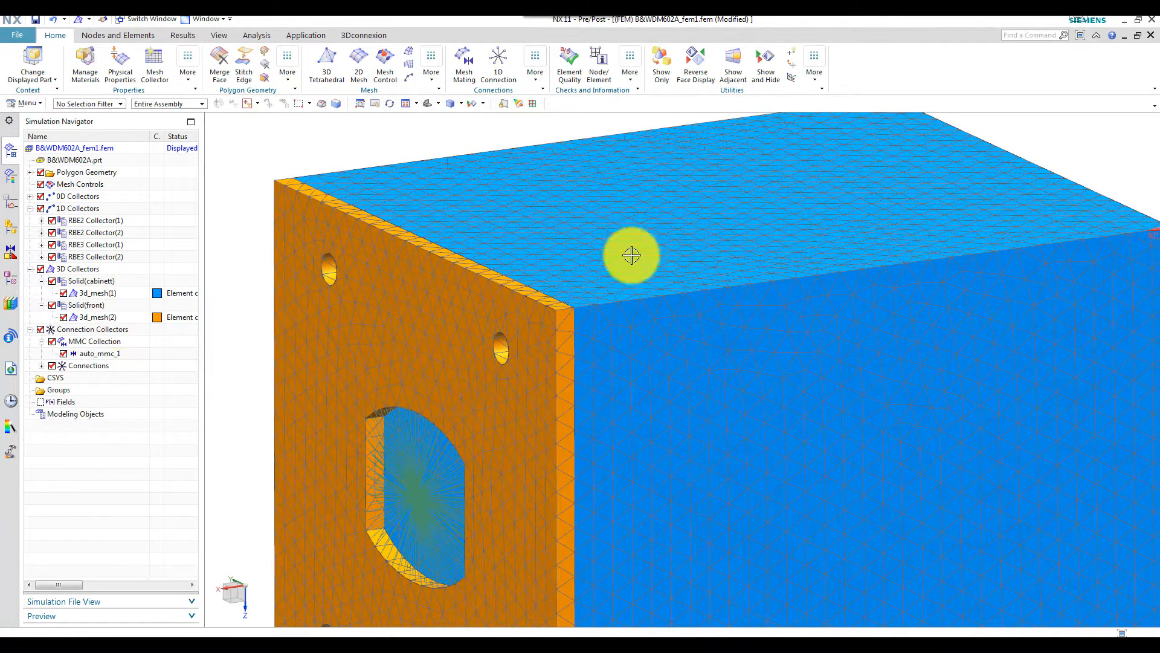
Update the auto_mmc_1 mesh mating condition and inspect the front plate and cabinet meshes
double_click(82, 353)
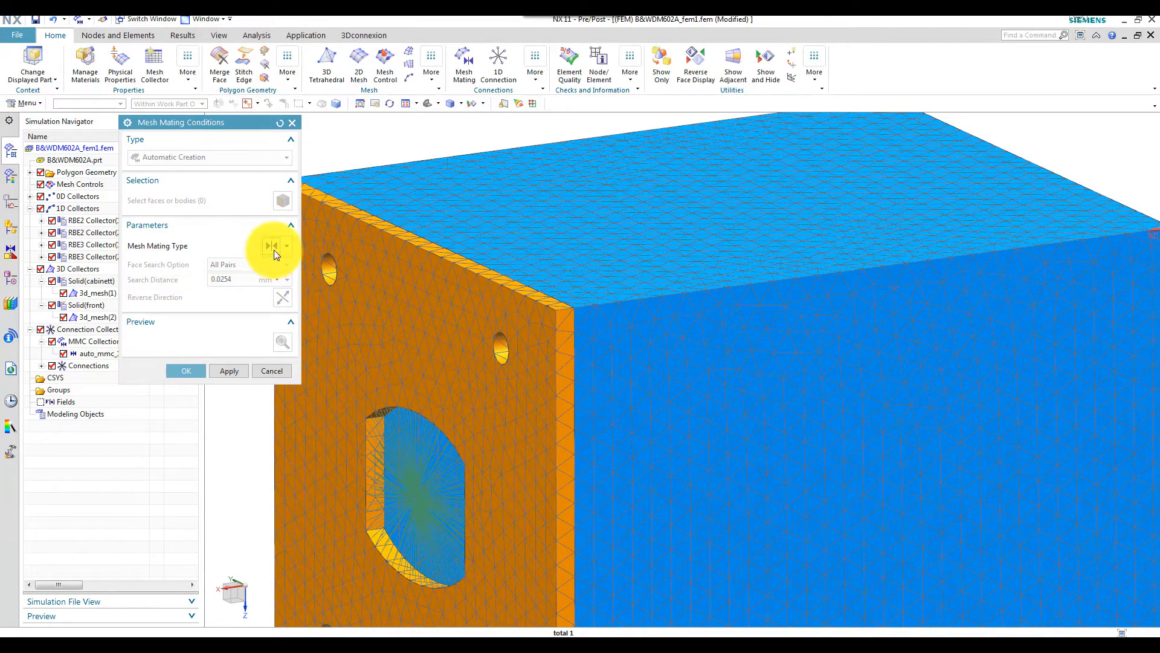
click(186, 370)
scroll(607, 393, up, 5)
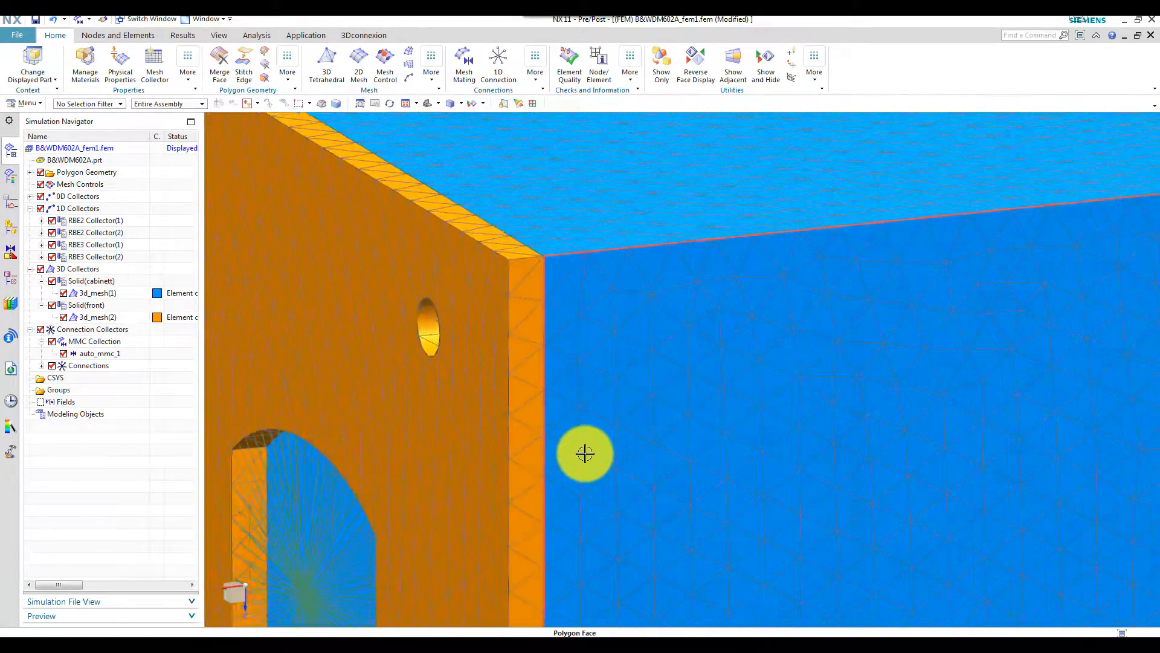
scroll(593, 462, up, 3)
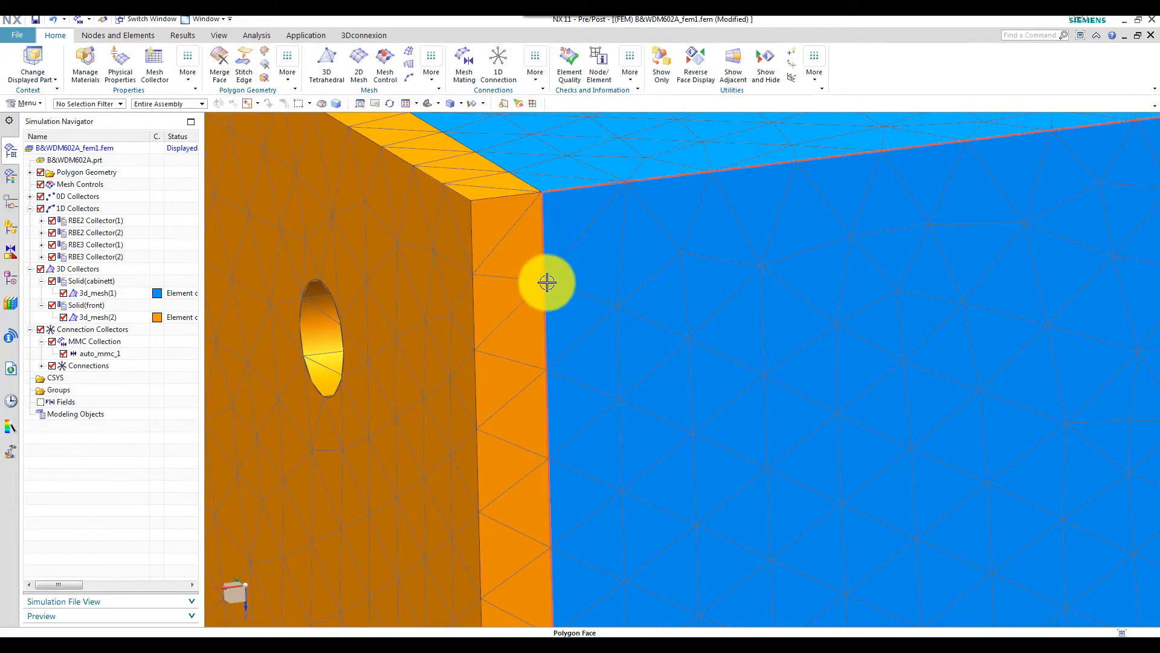
scroll(553, 411, down, 4)
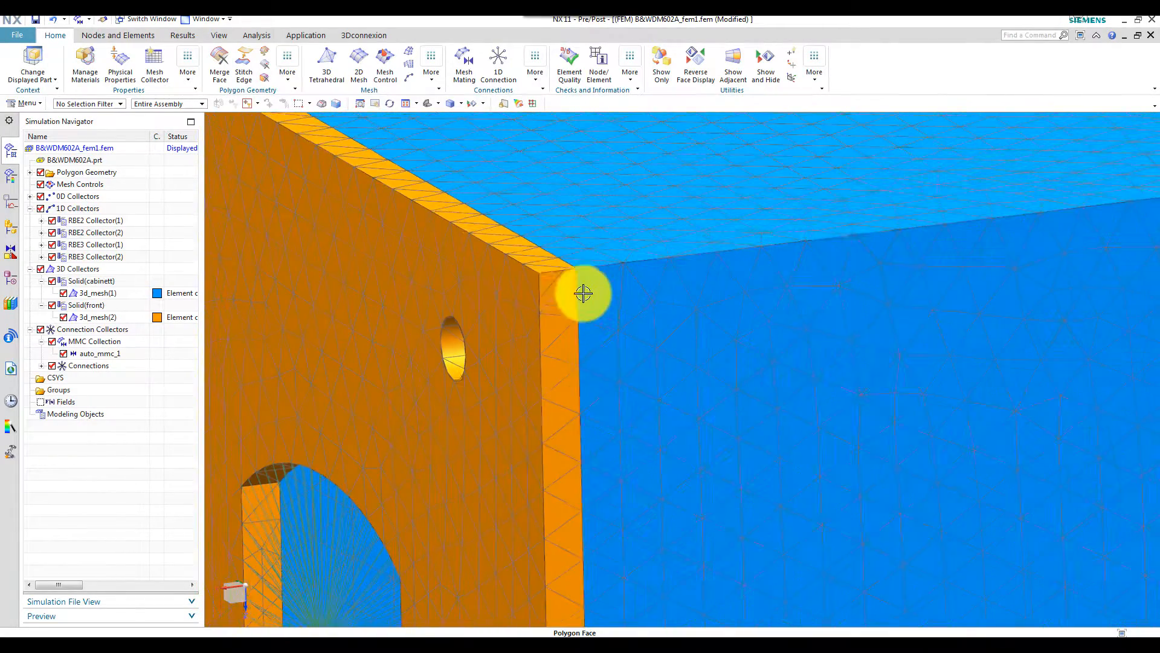
middle_drag(531, 228, 471, 259)
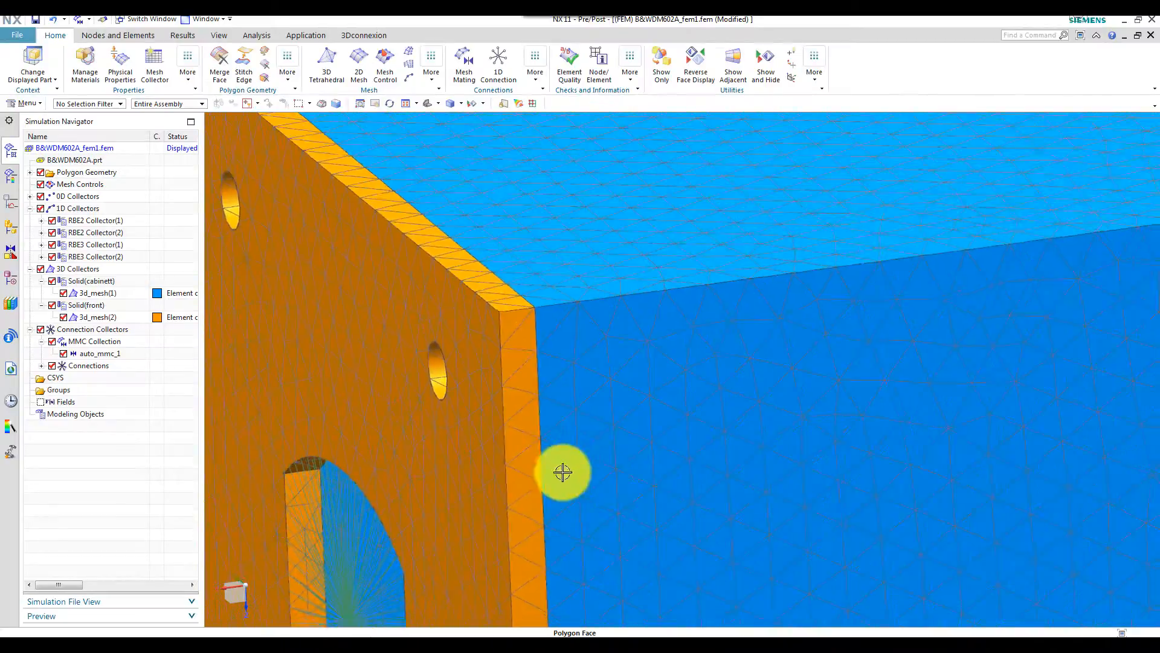
scroll(563, 473, down, 3)
middle_drag(539, 446, 569, 432)
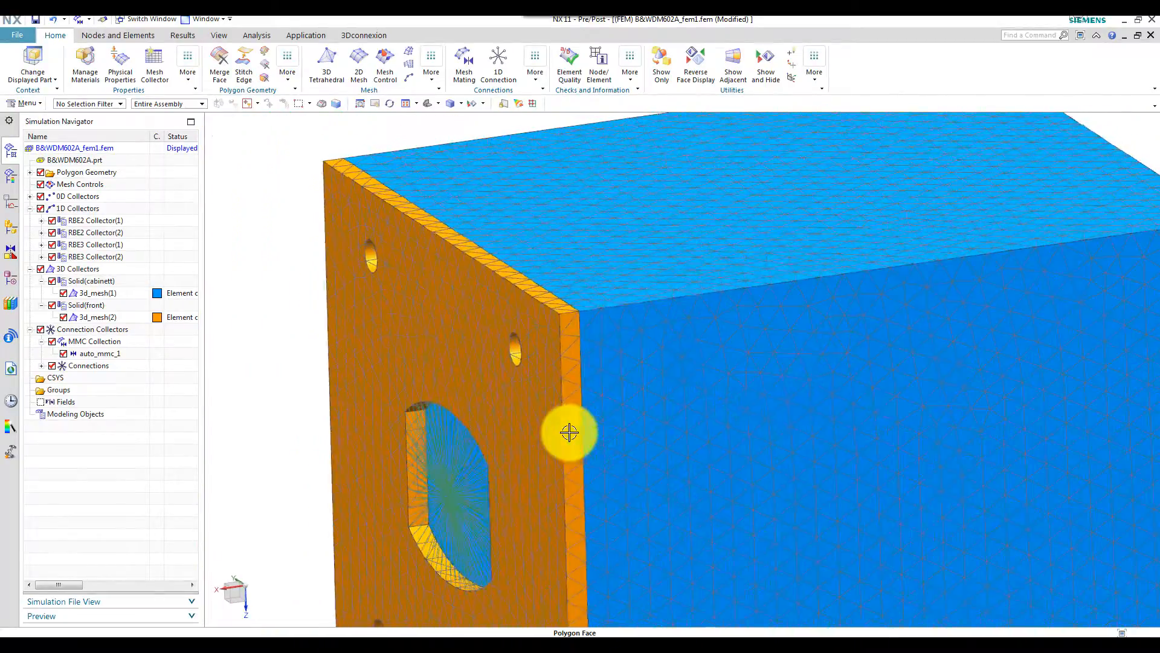
scroll(569, 432, down, 3)
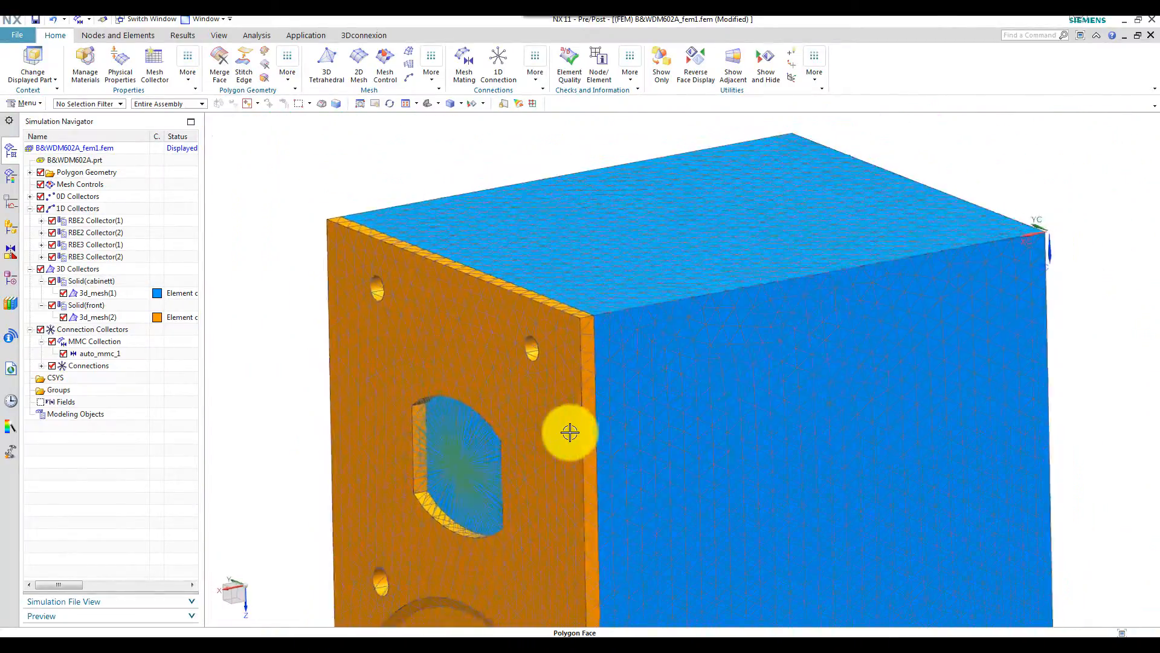
scroll(570, 432, down, 1)
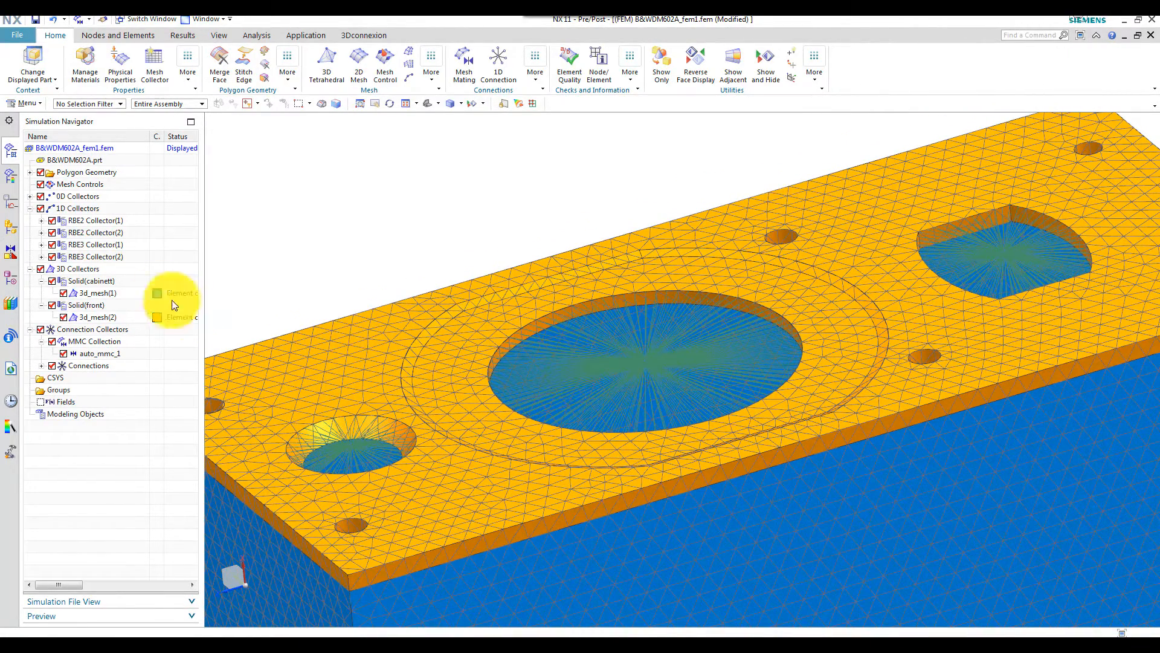
Expand RBE2 Collector(1) and the 0D collectors, then edit the CONM2 mesh 0d_mesh(1)
click(39, 222)
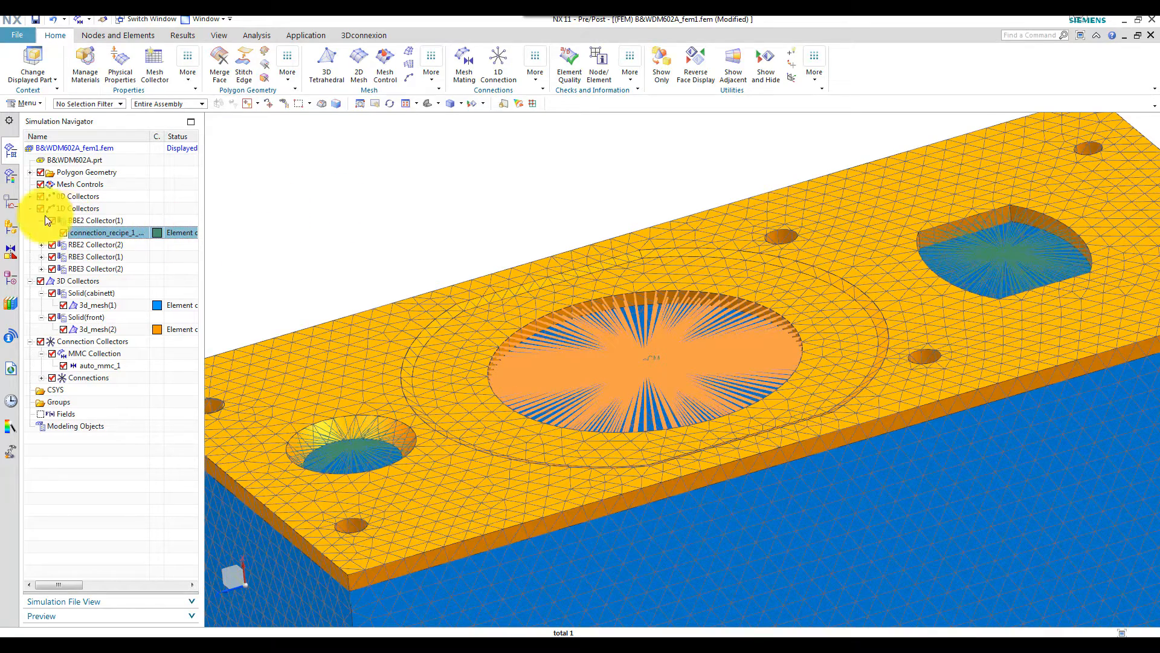
click(31, 196)
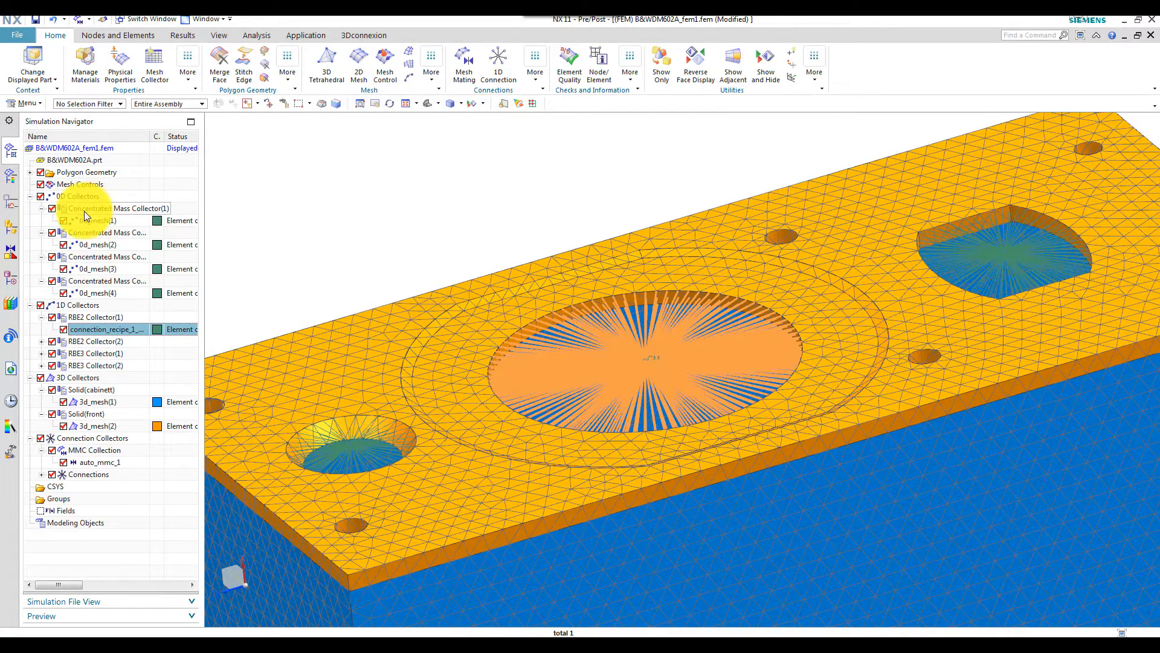
click(89, 220)
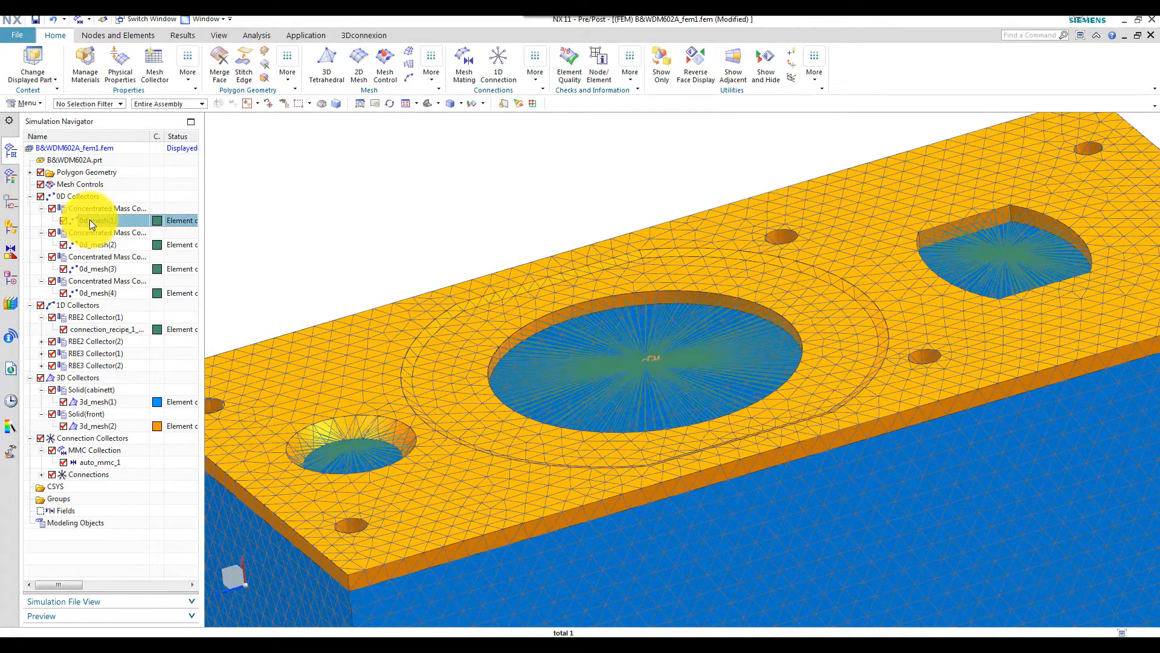
double_click(90, 220)
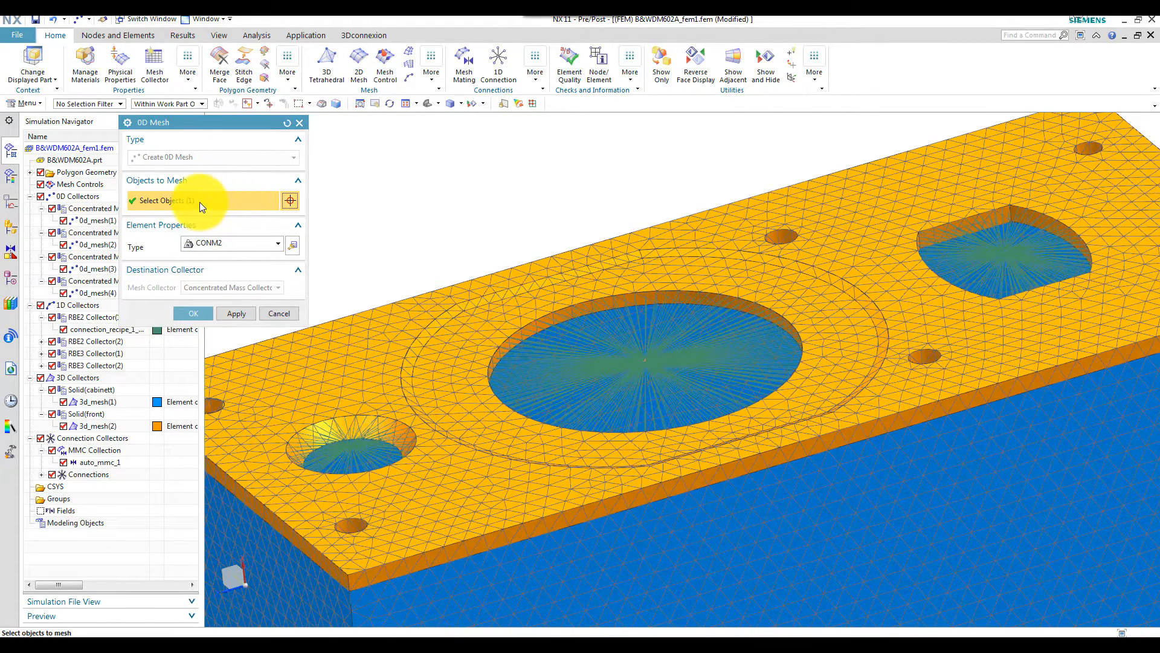
Confirm the CONM2 masses of 0d_mesh(1) at 2 kg and 0d_mesh(2) at 0.5 kg
click(294, 246)
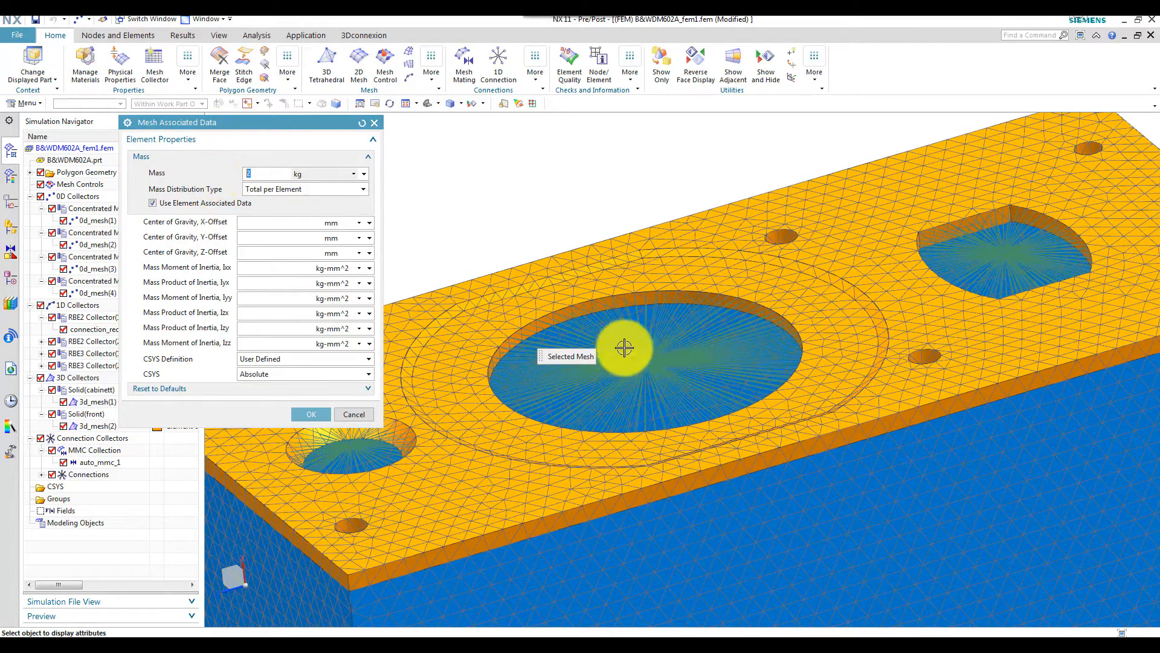
click(310, 415)
click(196, 311)
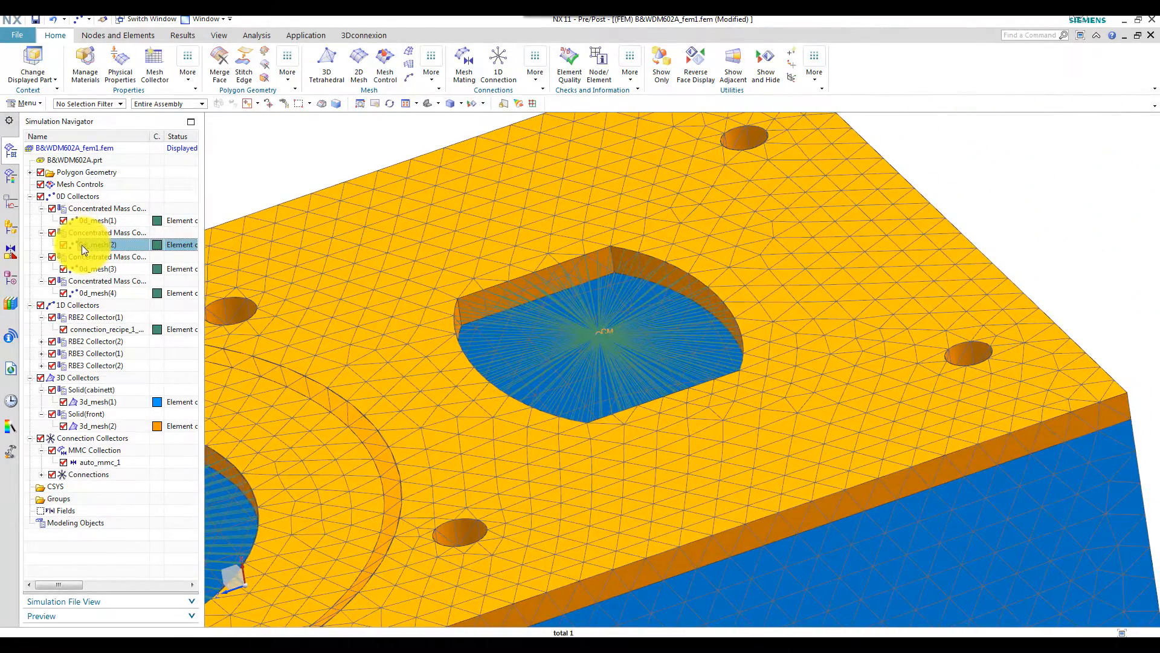
double_click(85, 244)
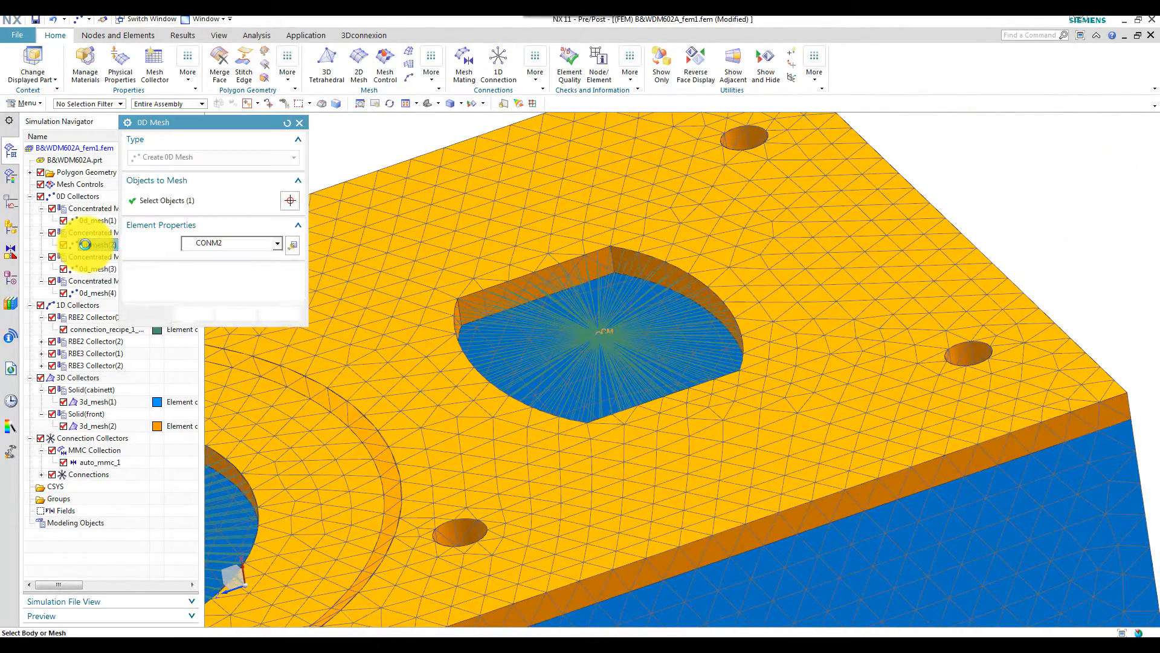
click(292, 246)
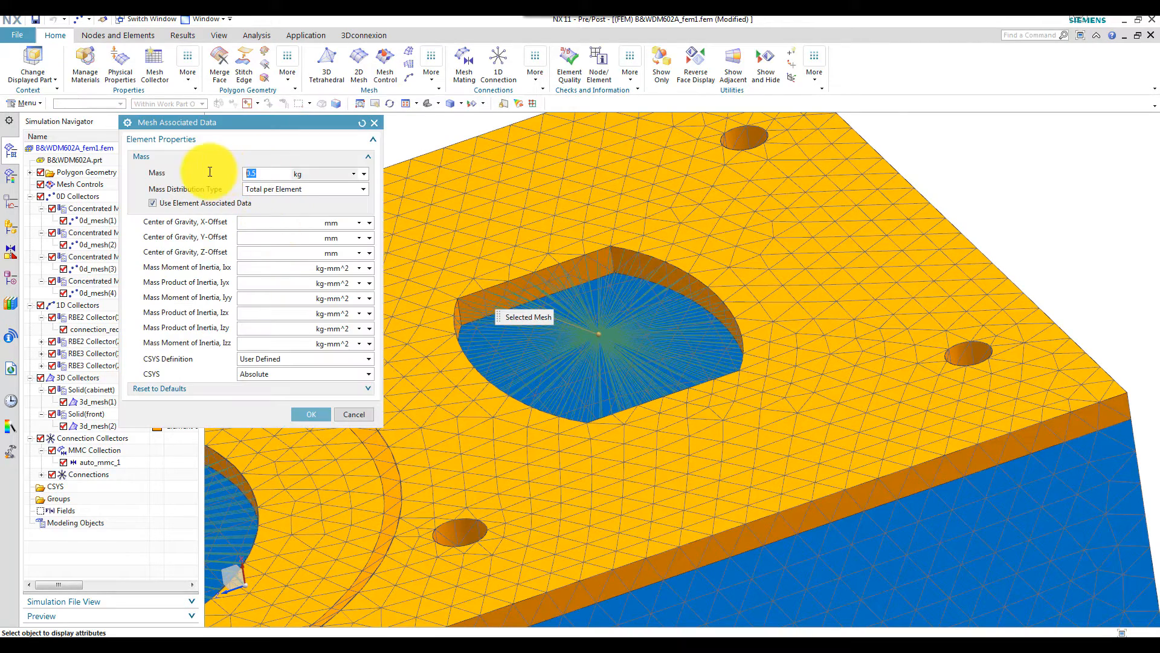
click(308, 414)
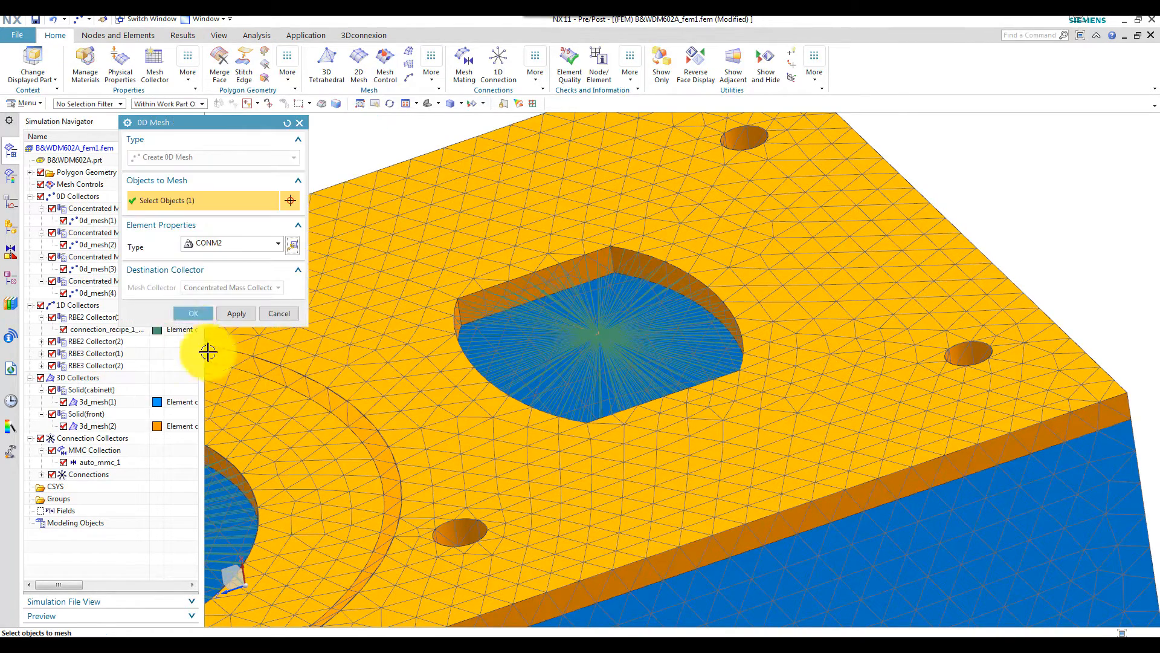
Check and accept the CONM2 mass properties of 0d_mesh(3)
click(85, 267)
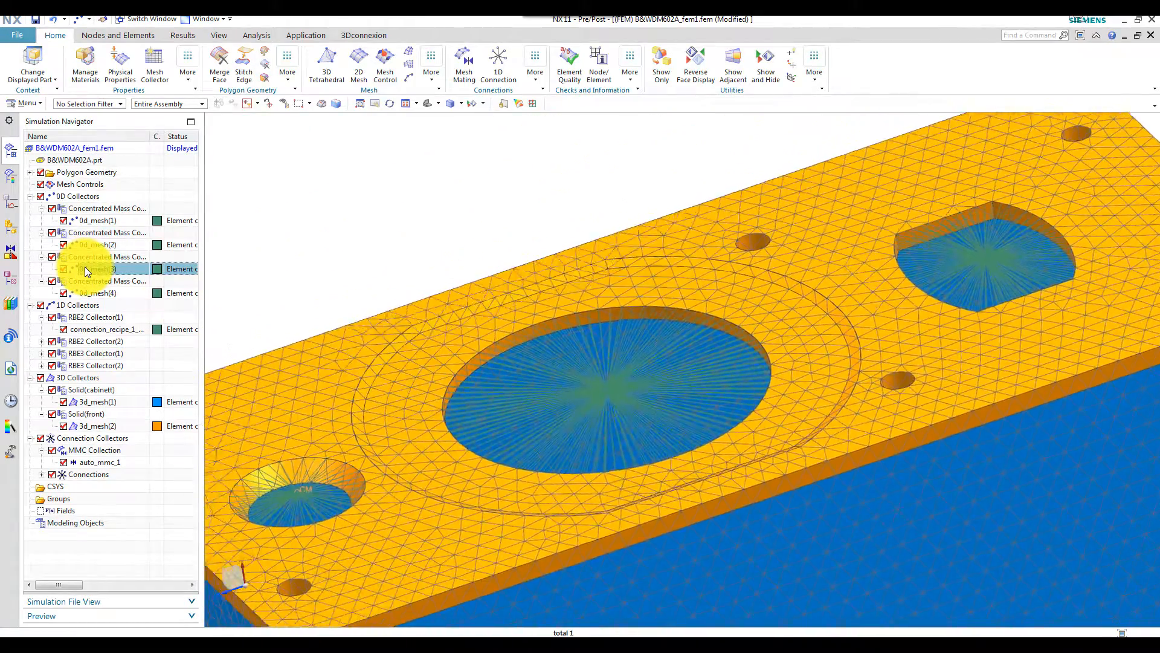
double_click(84, 267)
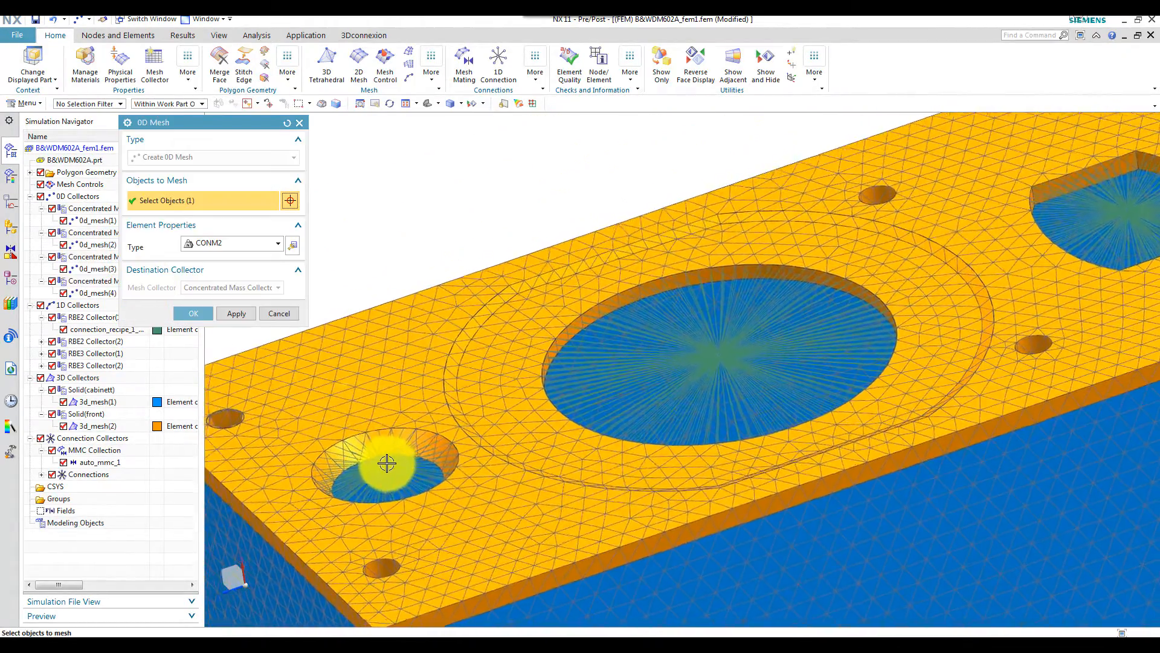
click(291, 244)
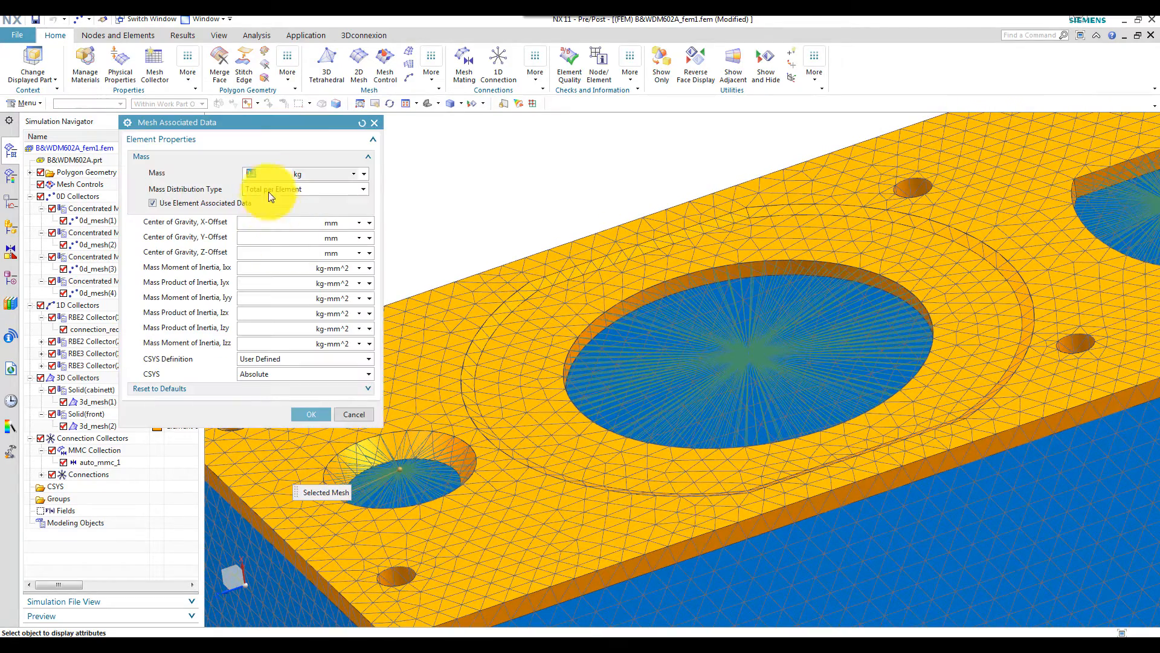
click(308, 414)
click(194, 313)
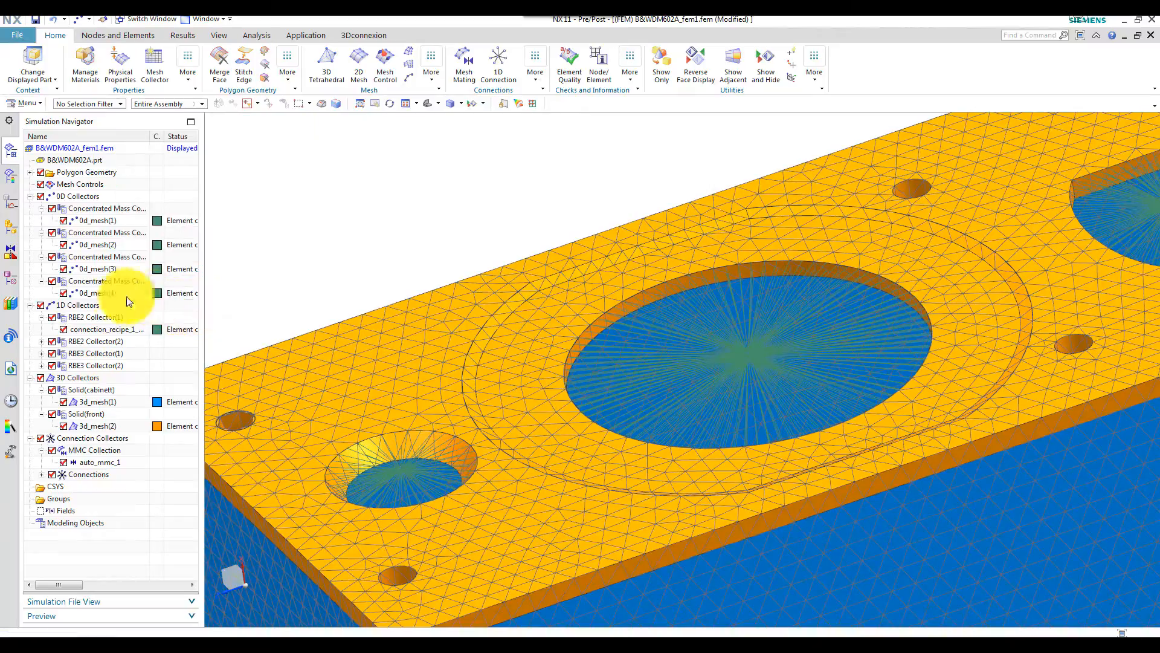
Confirm 0d_mesh(4)'s CONM2 point mass of 0.2 kg
click(111, 293)
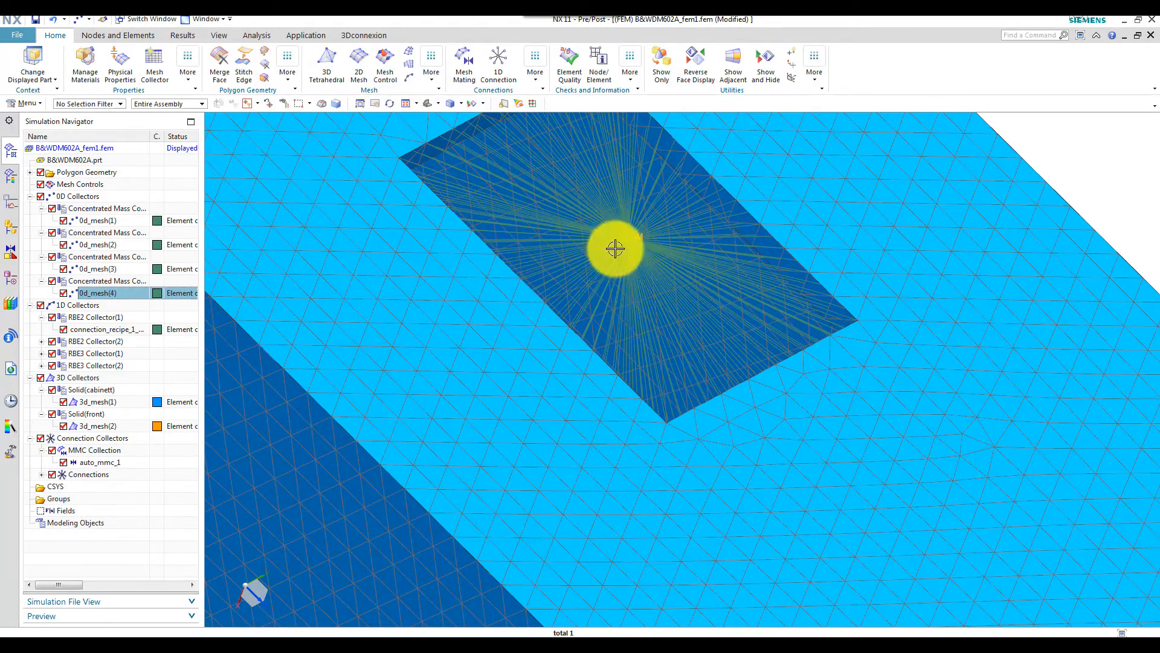
double_click(132, 291)
click(290, 246)
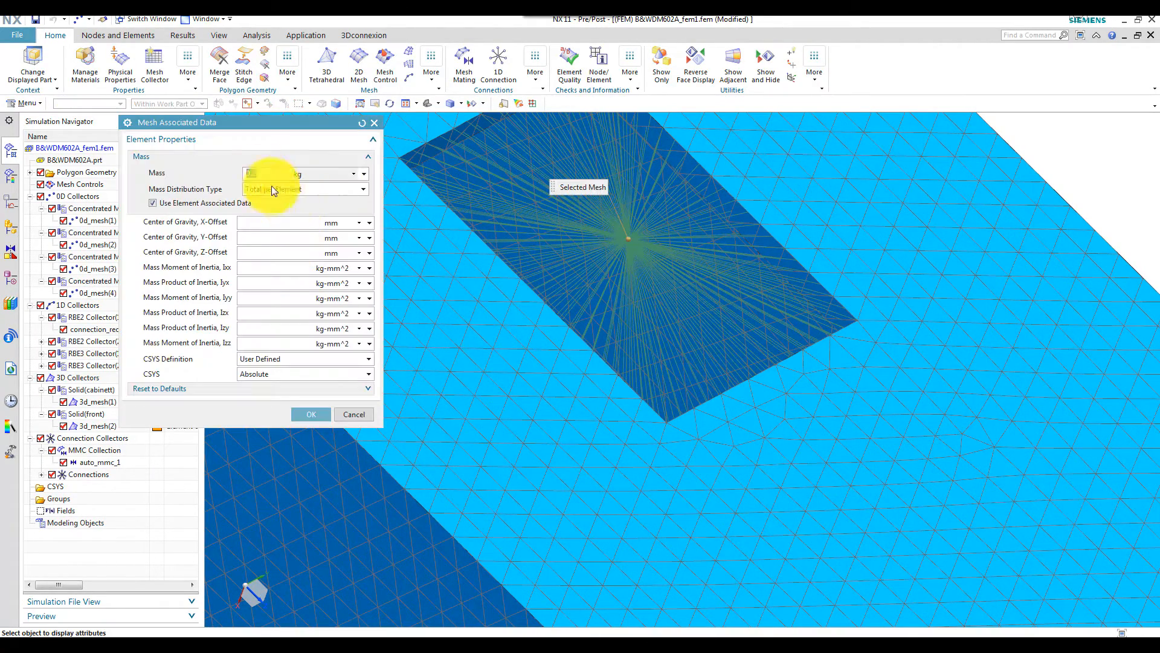
click(307, 414)
click(196, 311)
scroll(303, 321, down, 8)
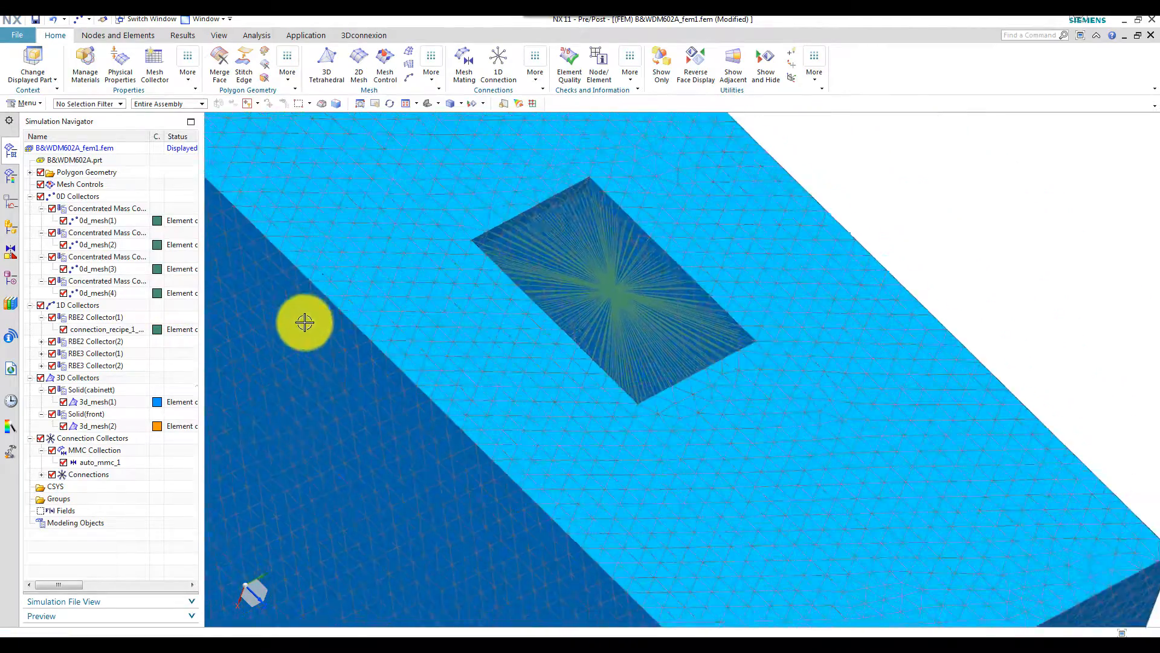
middle_drag(394, 337, 811, 349)
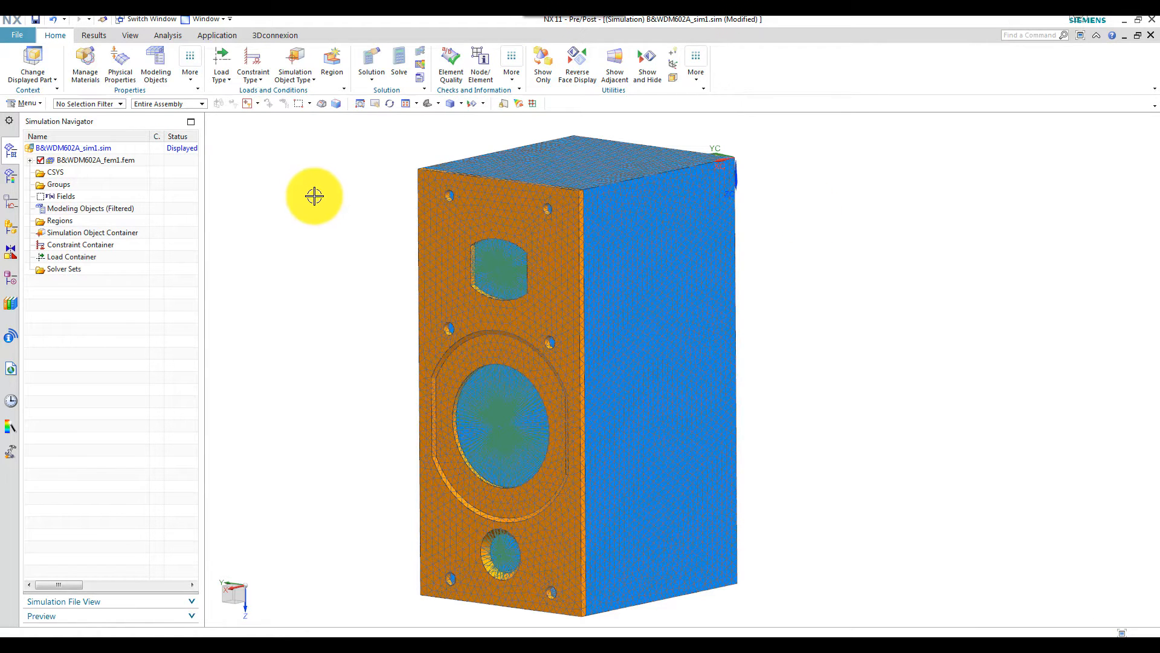
Create Solution 1 as a SOL 103 Real Eigenvalues run with Lanczos data requesting 12 modes
right_click(108, 149)
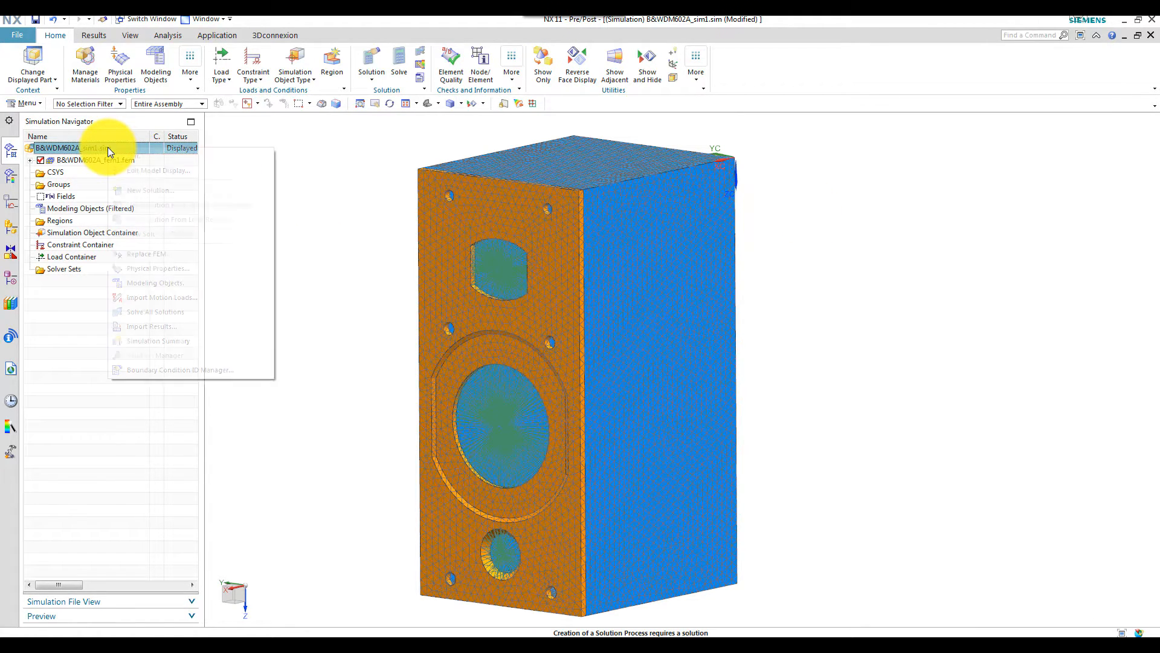
click(148, 190)
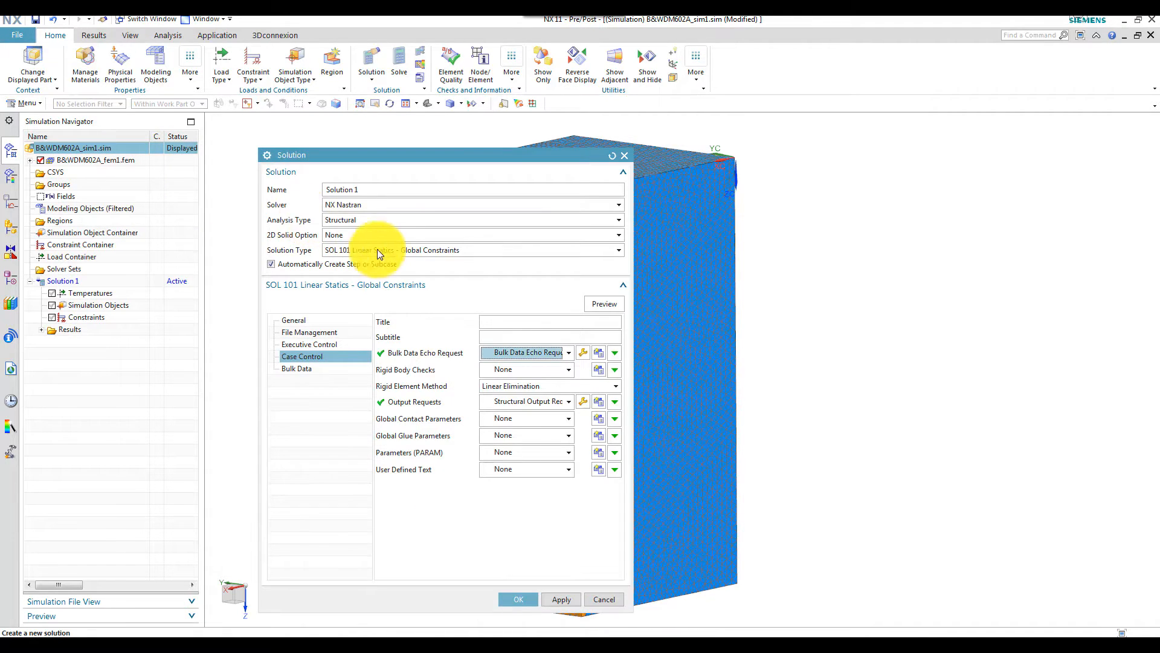
click(394, 250)
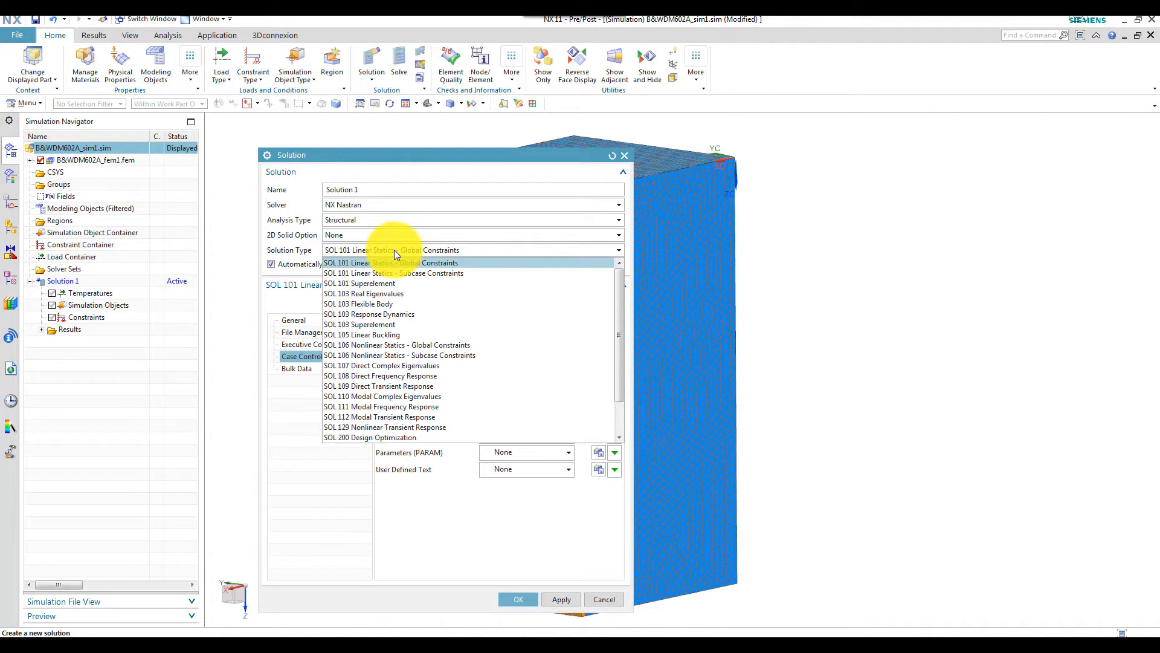
click(400, 294)
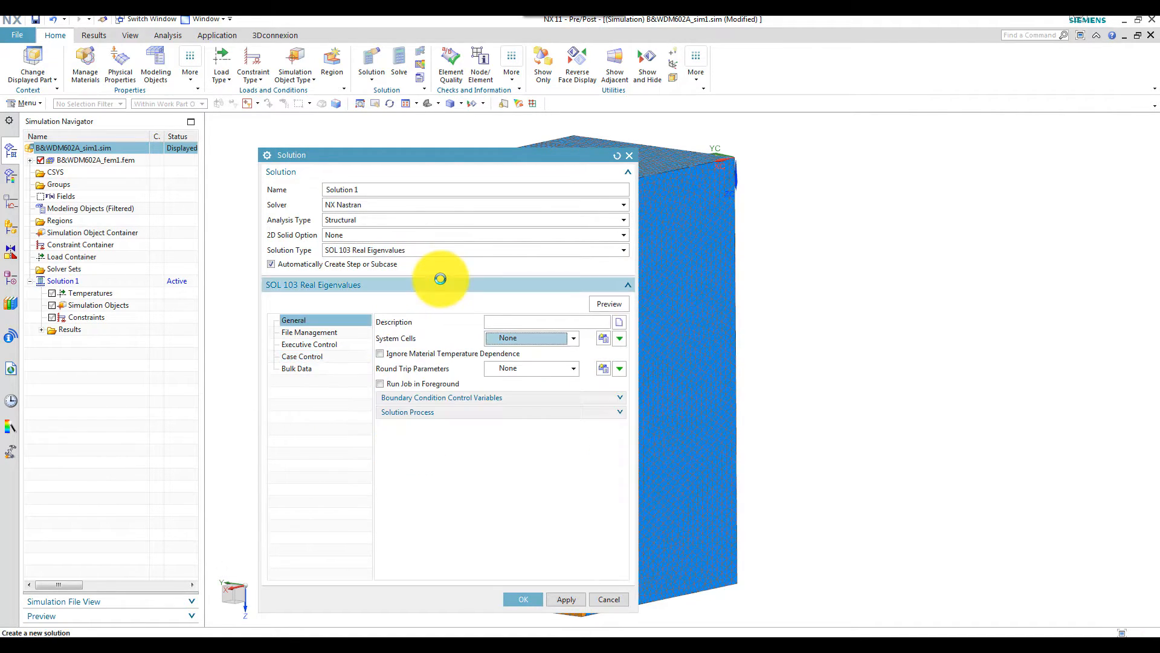
click(321, 356)
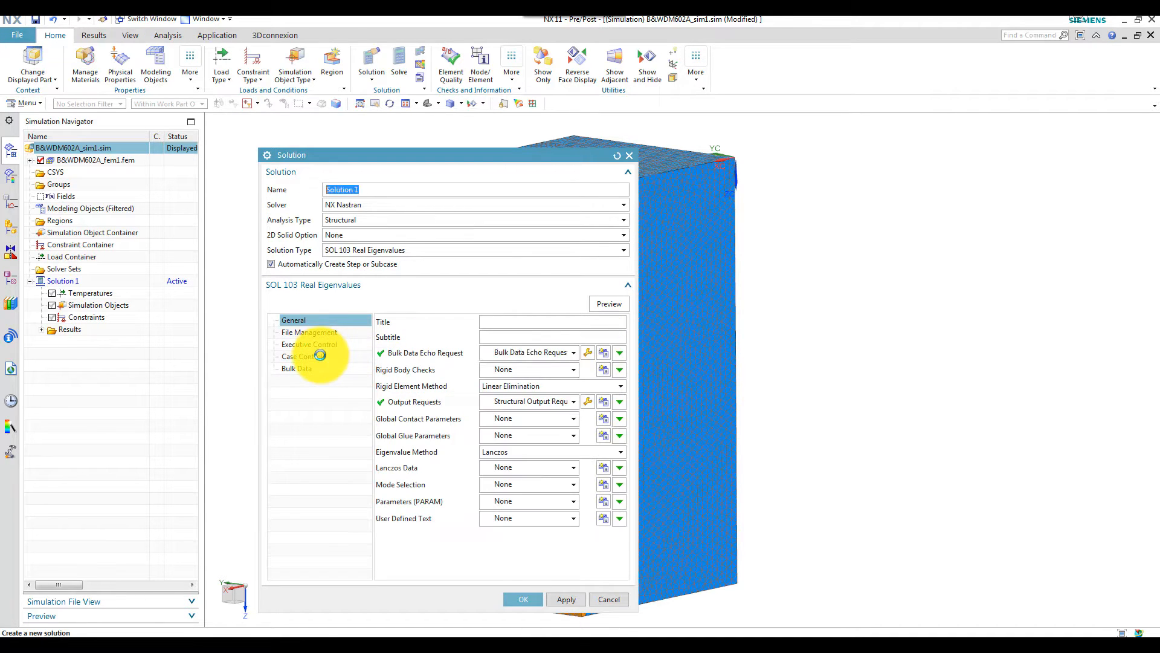
click(603, 470)
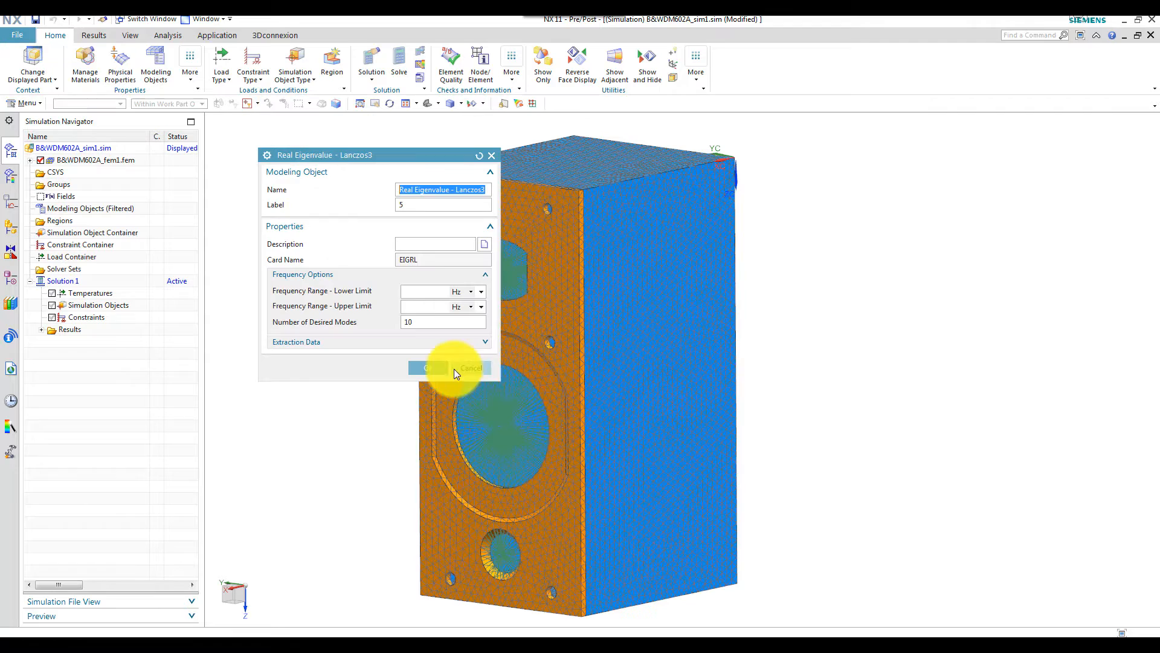
click(400, 321)
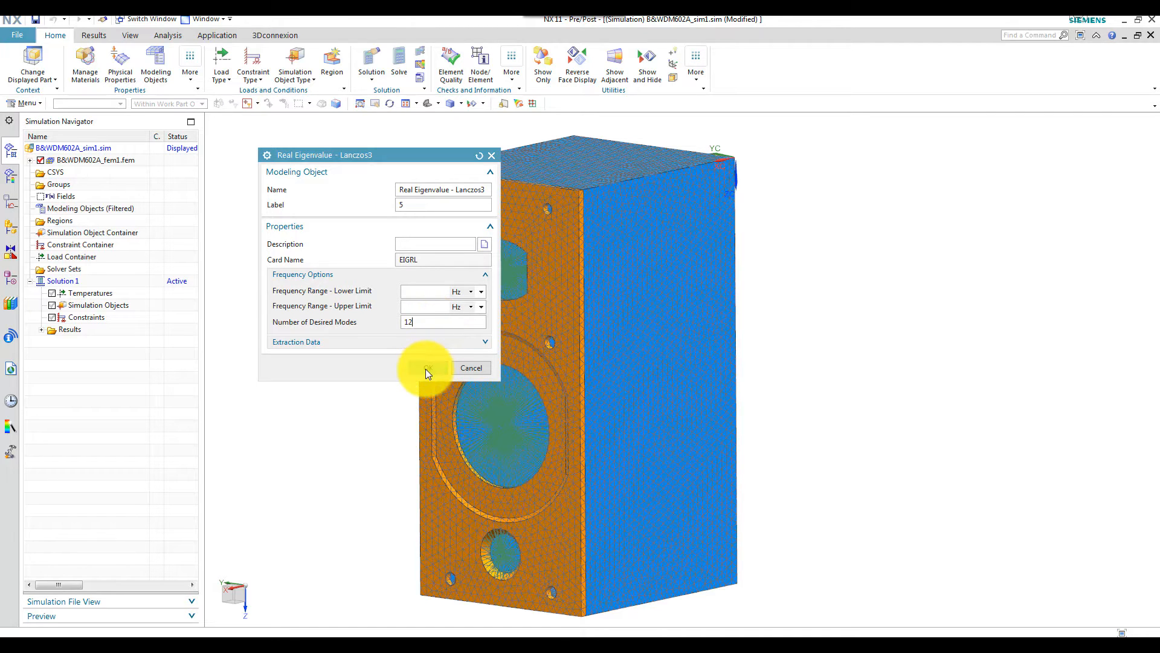
click(426, 369)
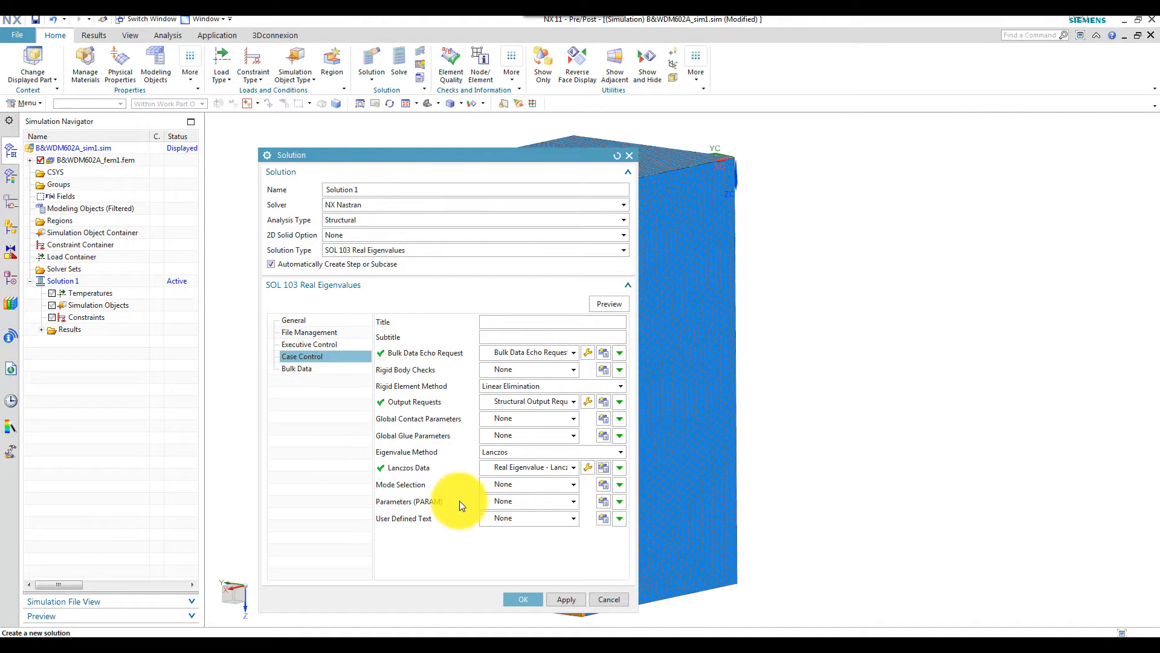
click(520, 600)
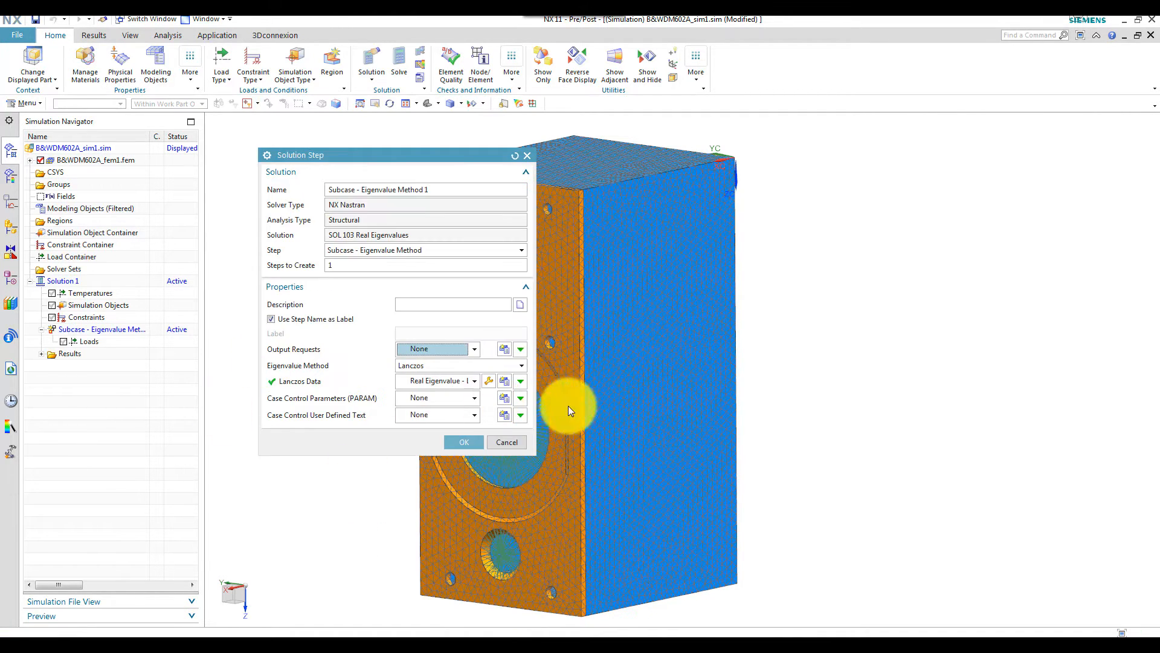
Assign the 12-mode Real Eigenvalue - Lanczos3 data set to Subcase - Eigenvalue Method 1
click(469, 445)
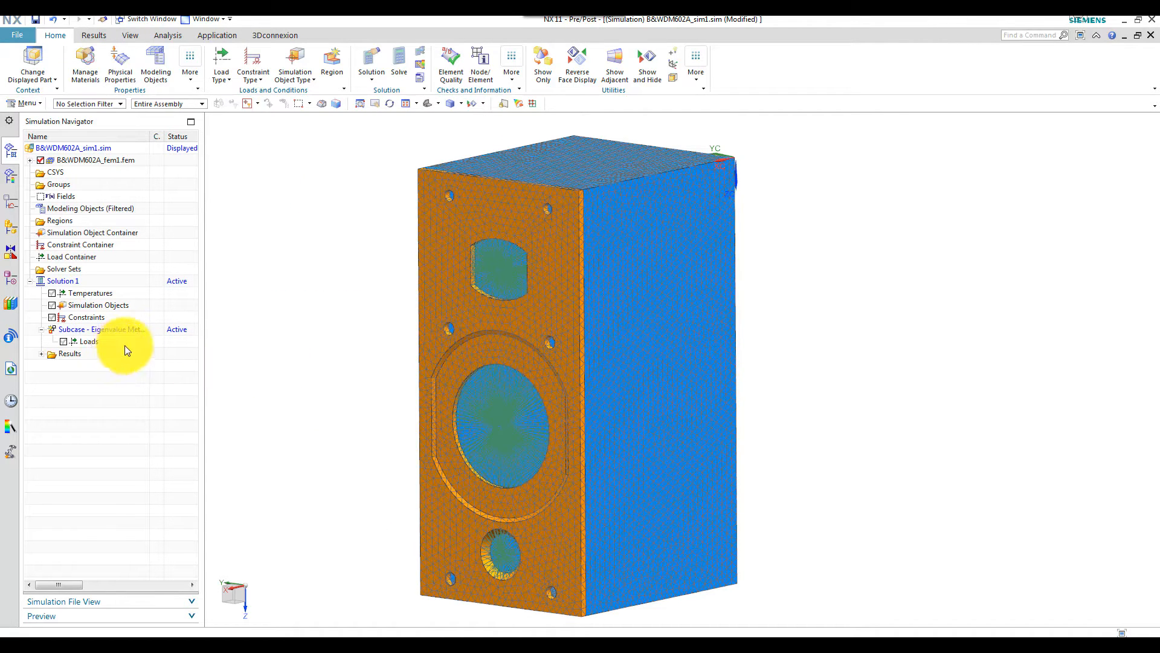
click(92, 327)
right_click(92, 328)
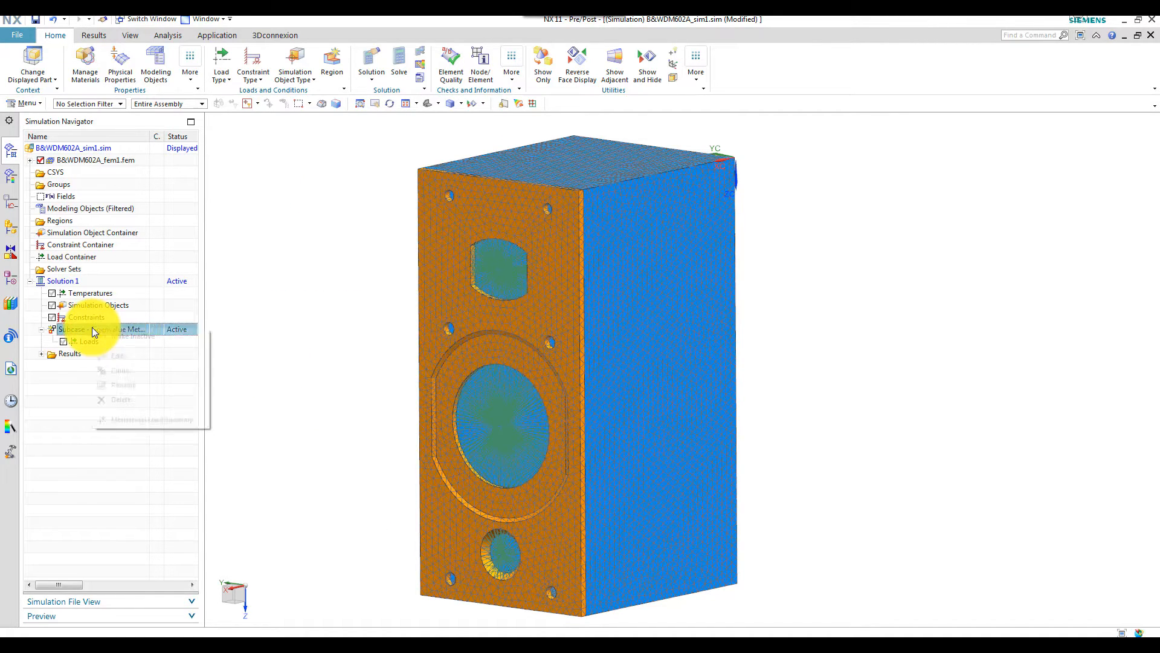
click(116, 355)
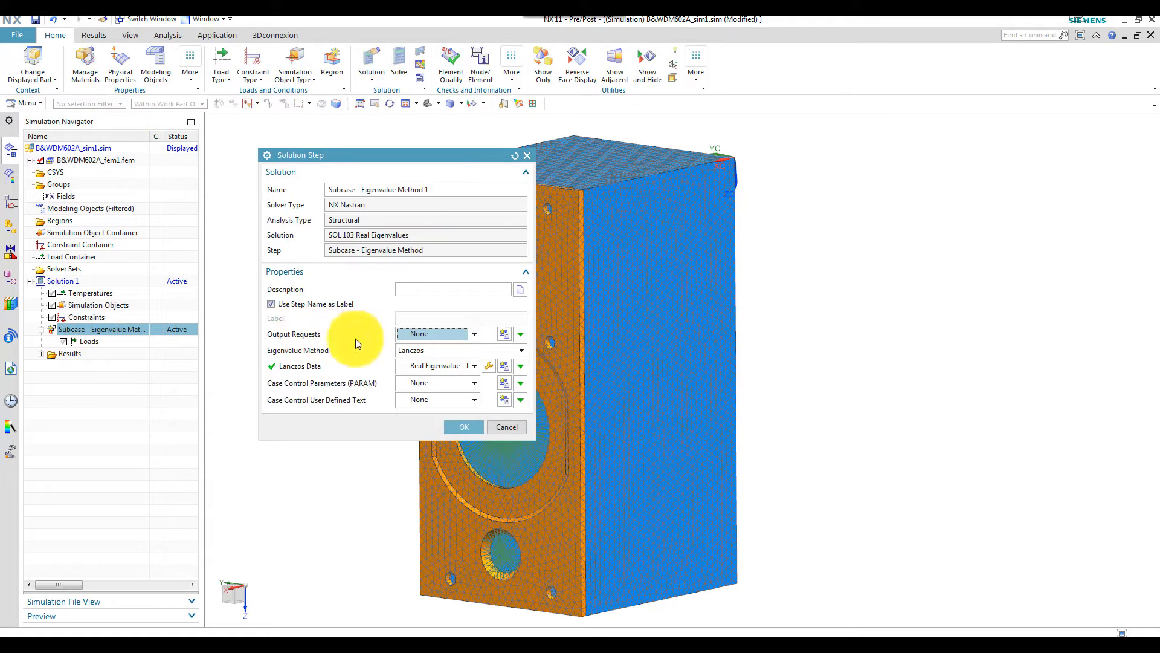
click(474, 366)
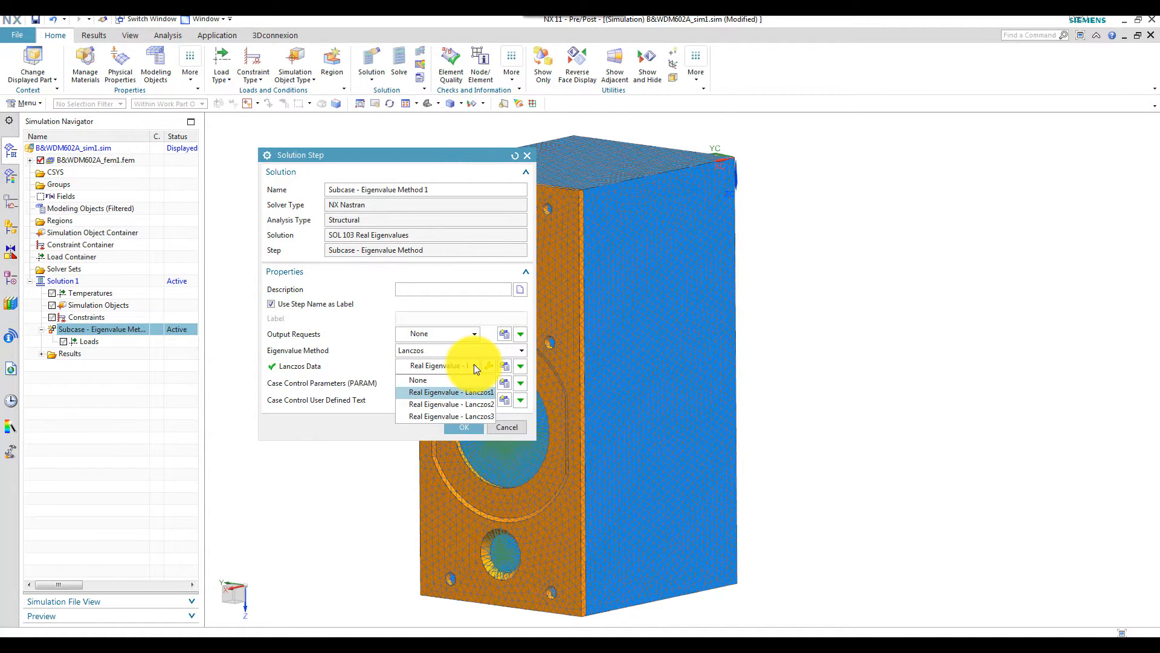
click(479, 416)
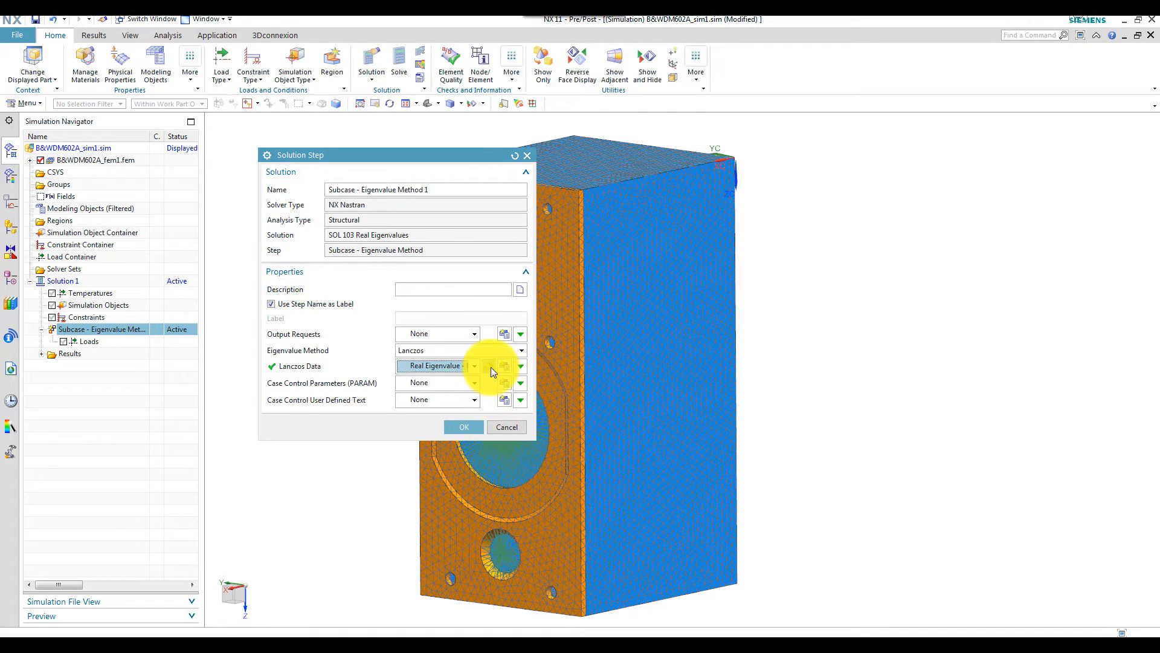
click(490, 368)
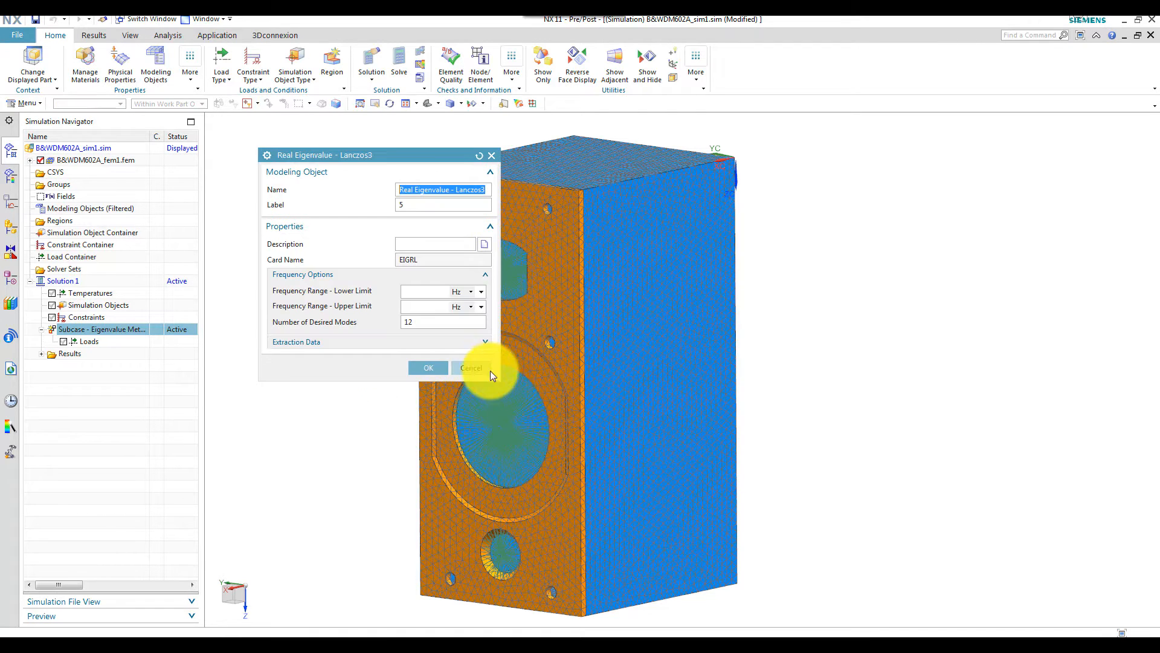
click(430, 368)
click(458, 427)
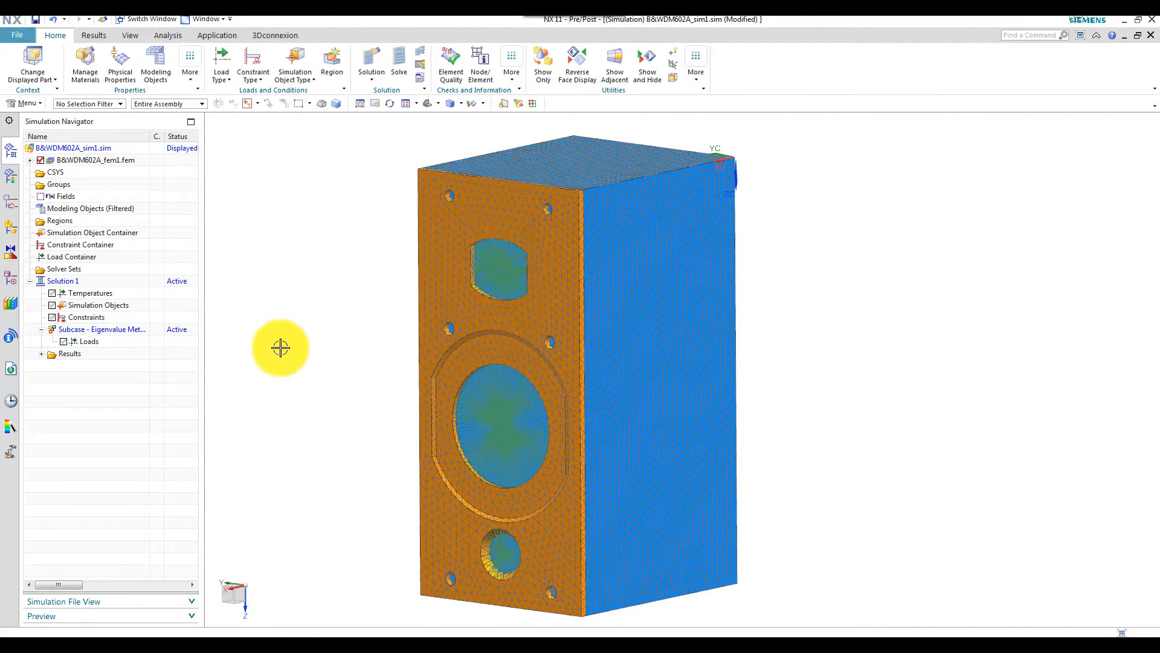
Check Solution 1's Constraints and Loads, then bring up Solution 1's action list
click(94, 317)
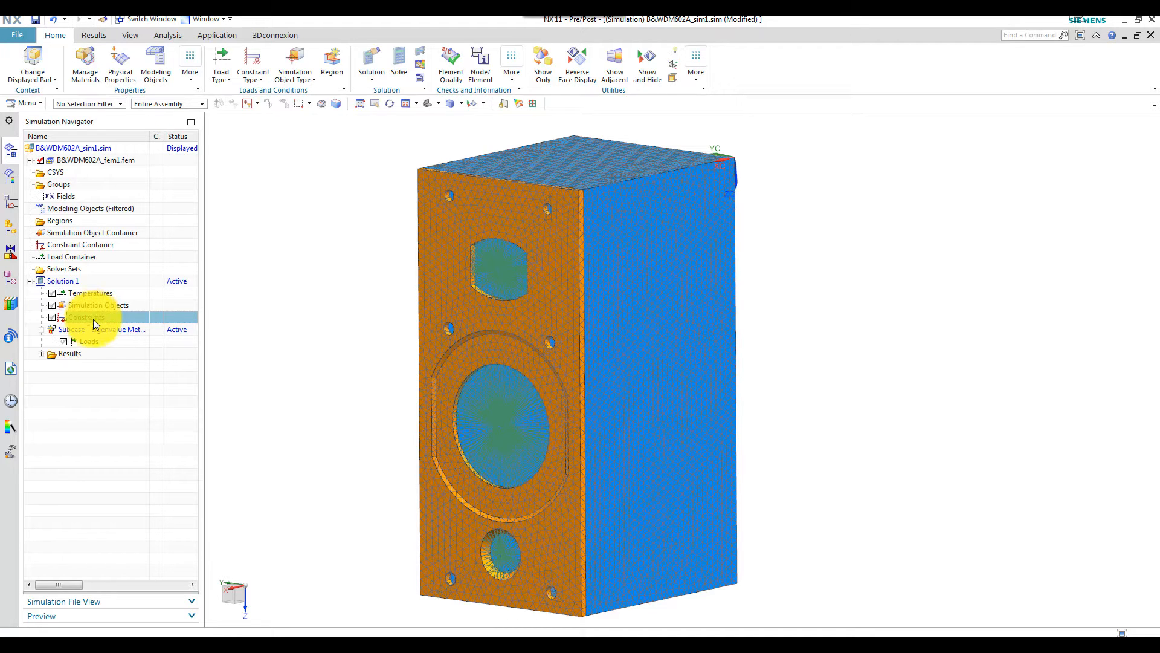
click(102, 342)
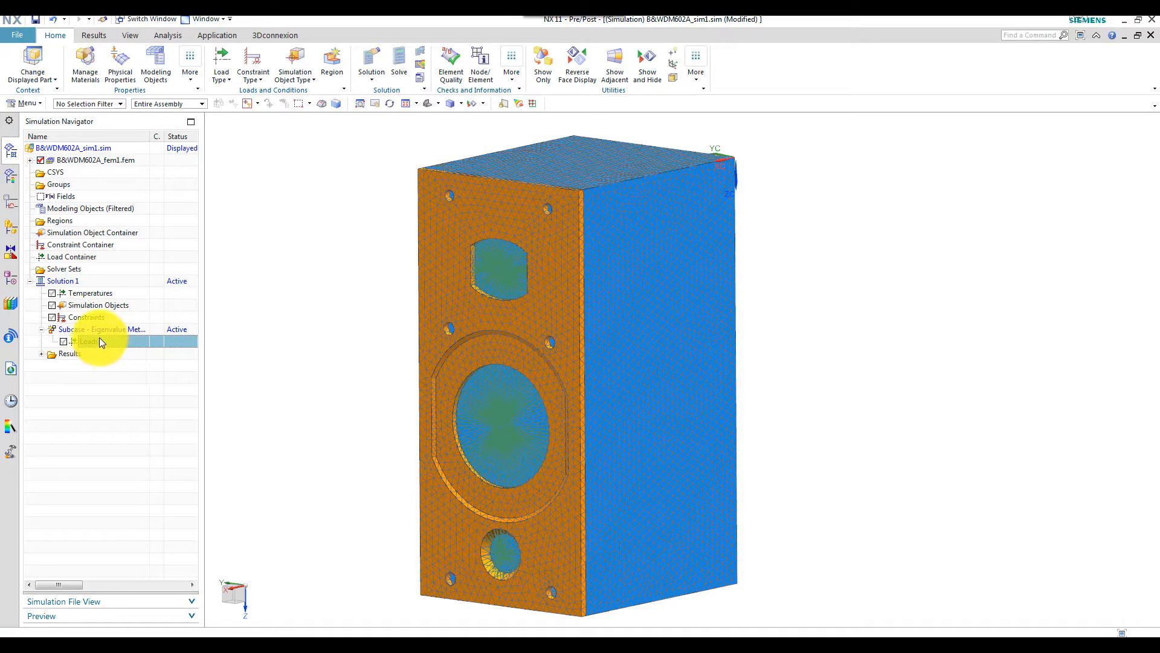
click(72, 282)
right_click(71, 285)
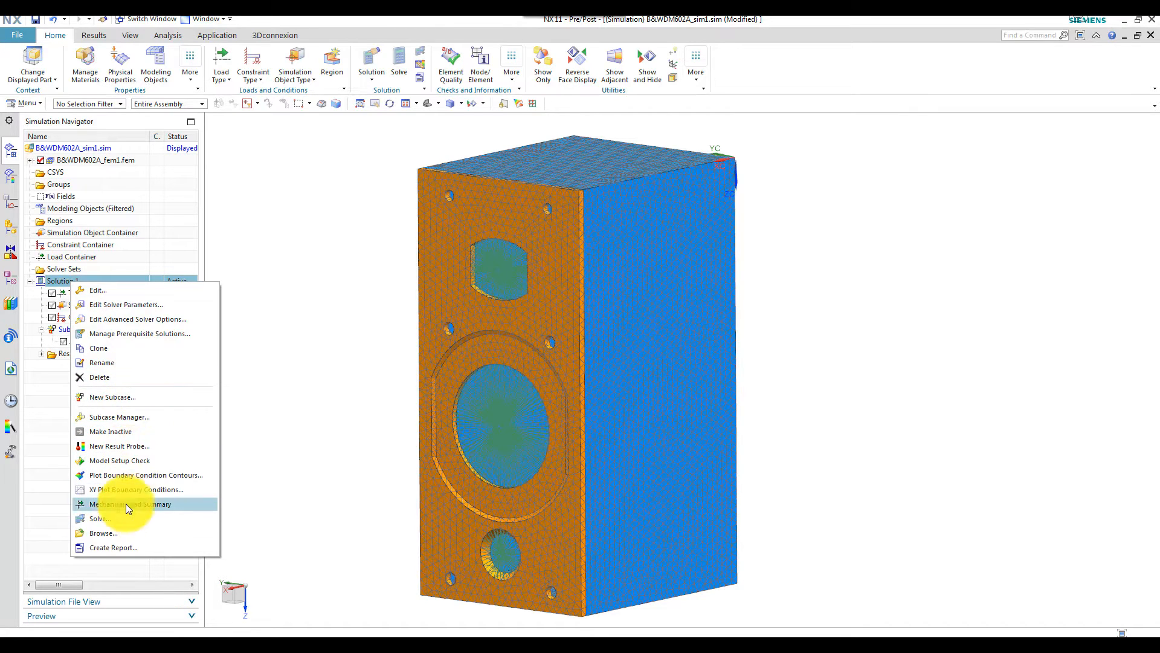
Solve Solution 1 and view the eigenvalue extraction convergence graph
click(121, 518)
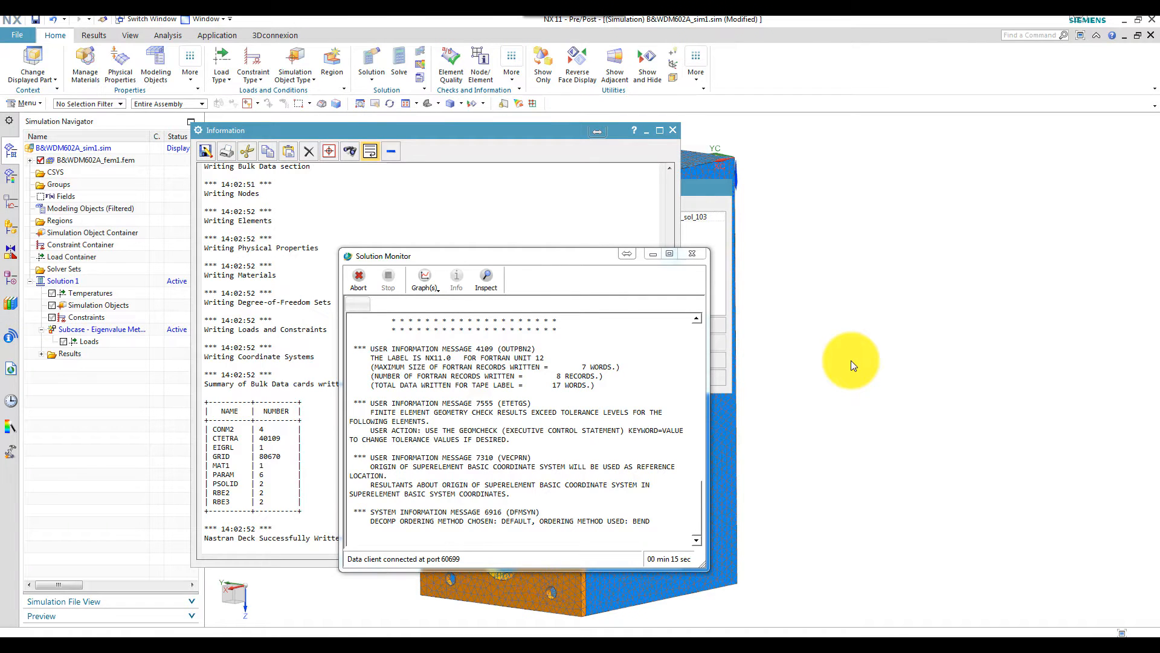
click(439, 285)
click(488, 304)
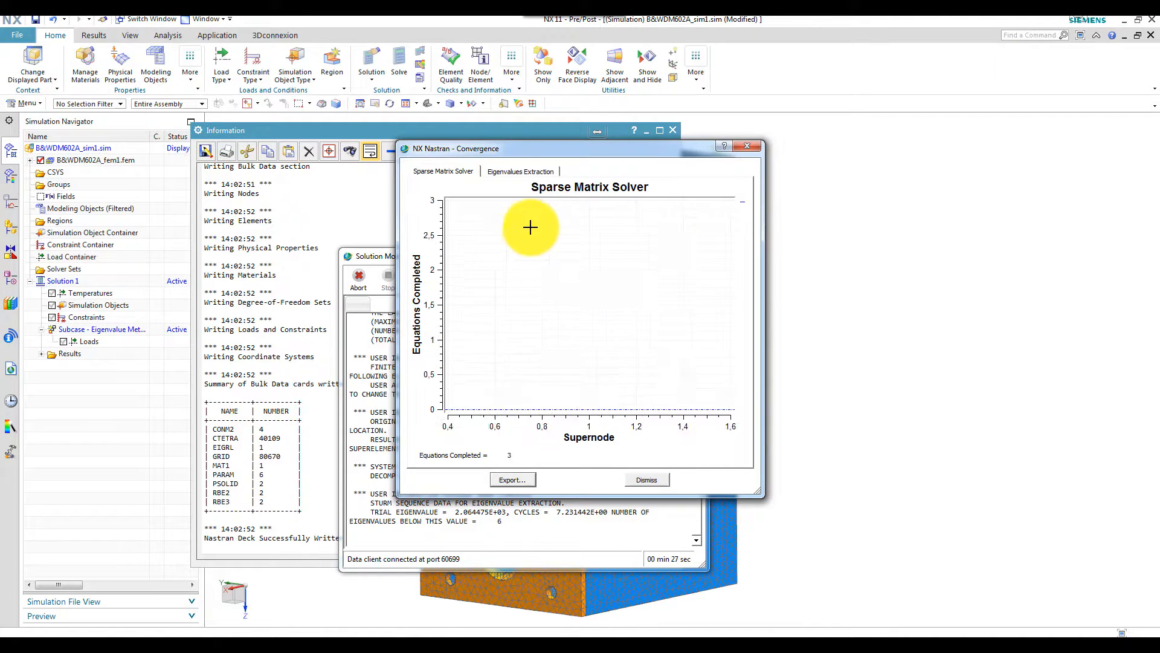
click(502, 170)
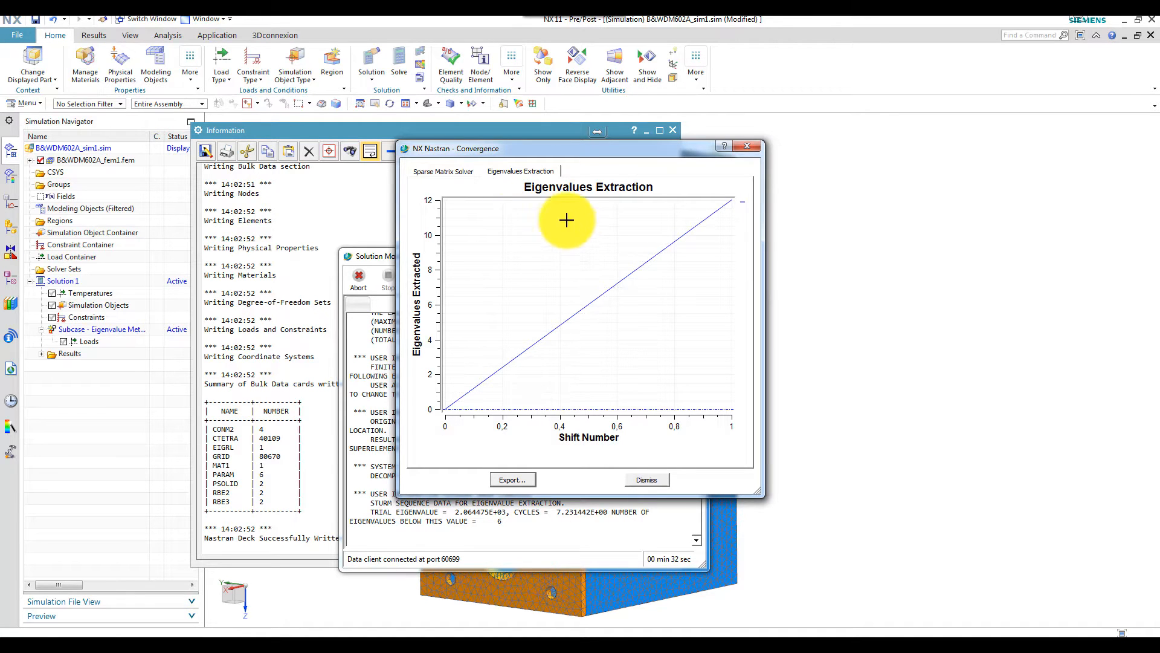
drag(532, 151, 710, 146)
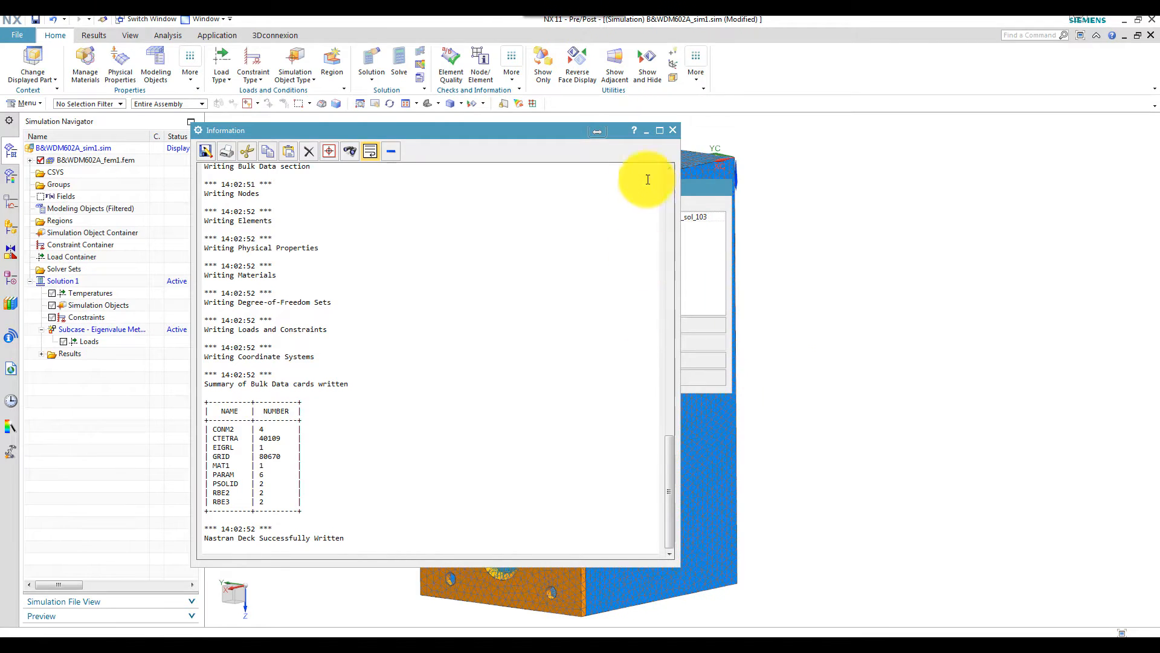
Review the completed job's details, then close the information log and job monitor
click(703, 191)
click(663, 215)
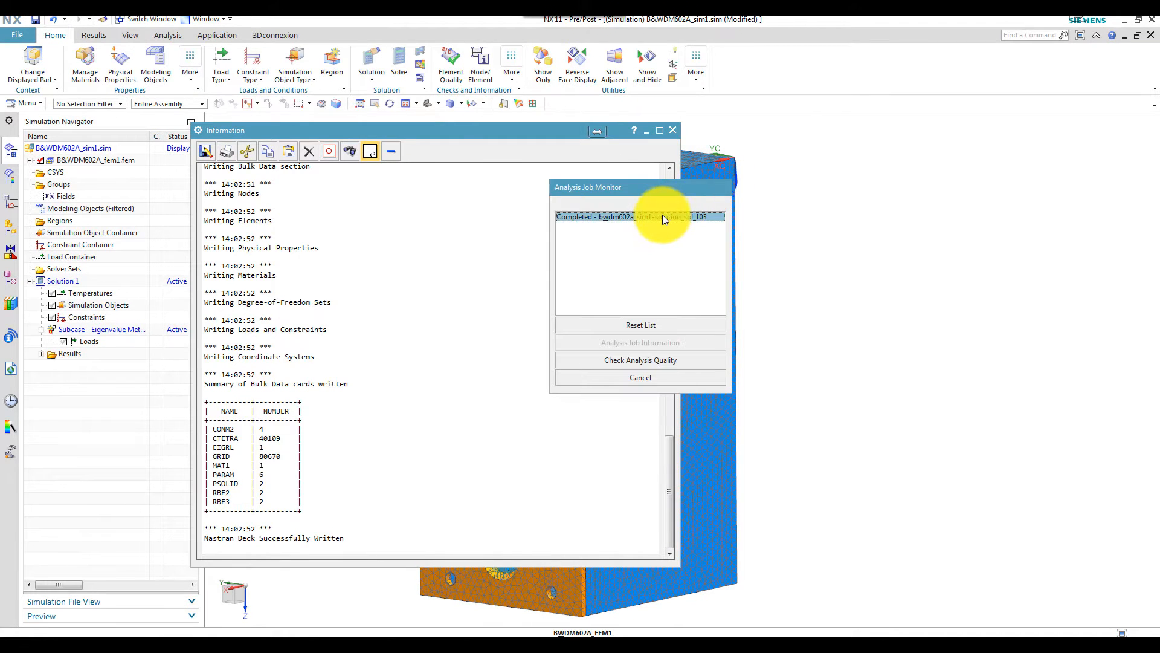
click(619, 339)
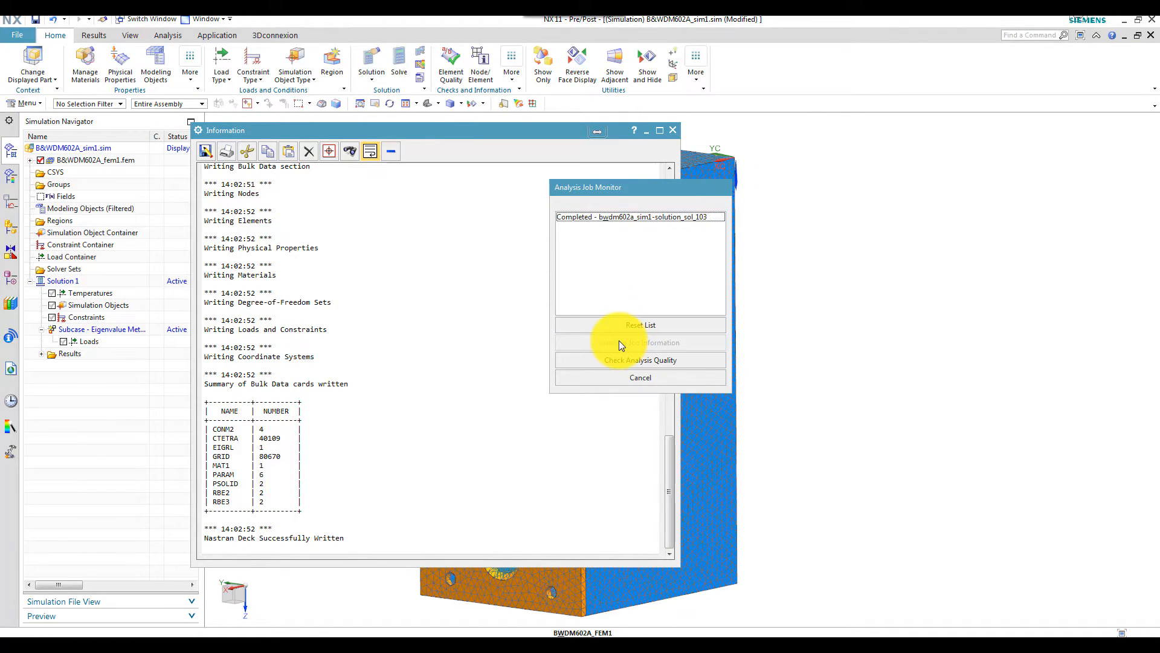
click(673, 132)
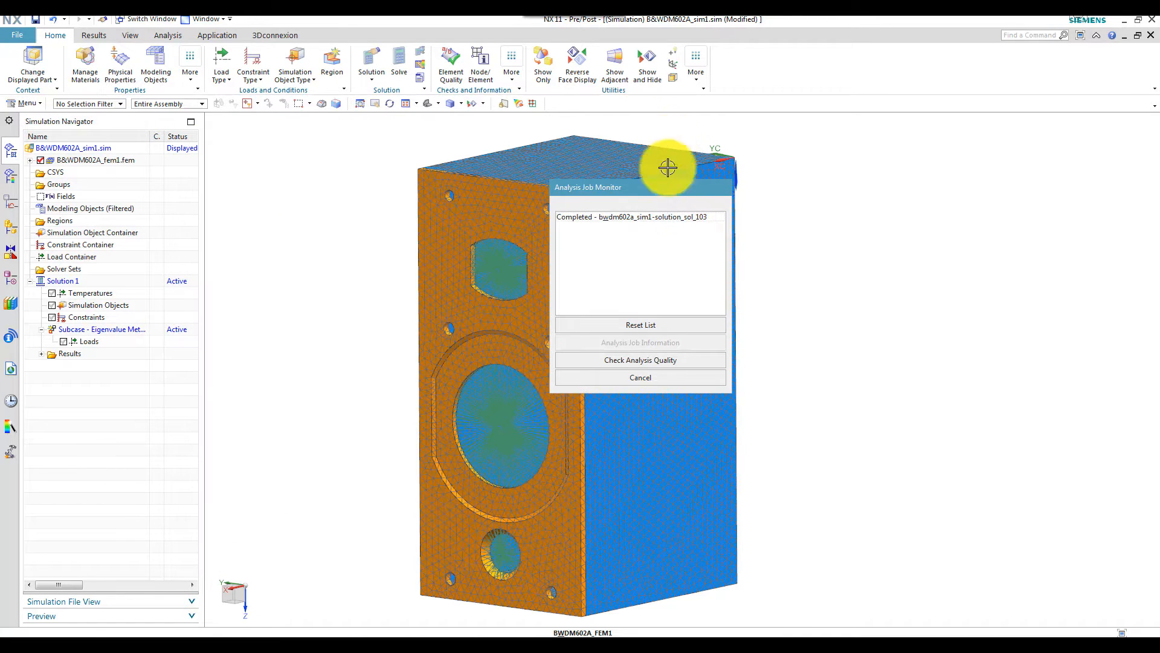
click(655, 380)
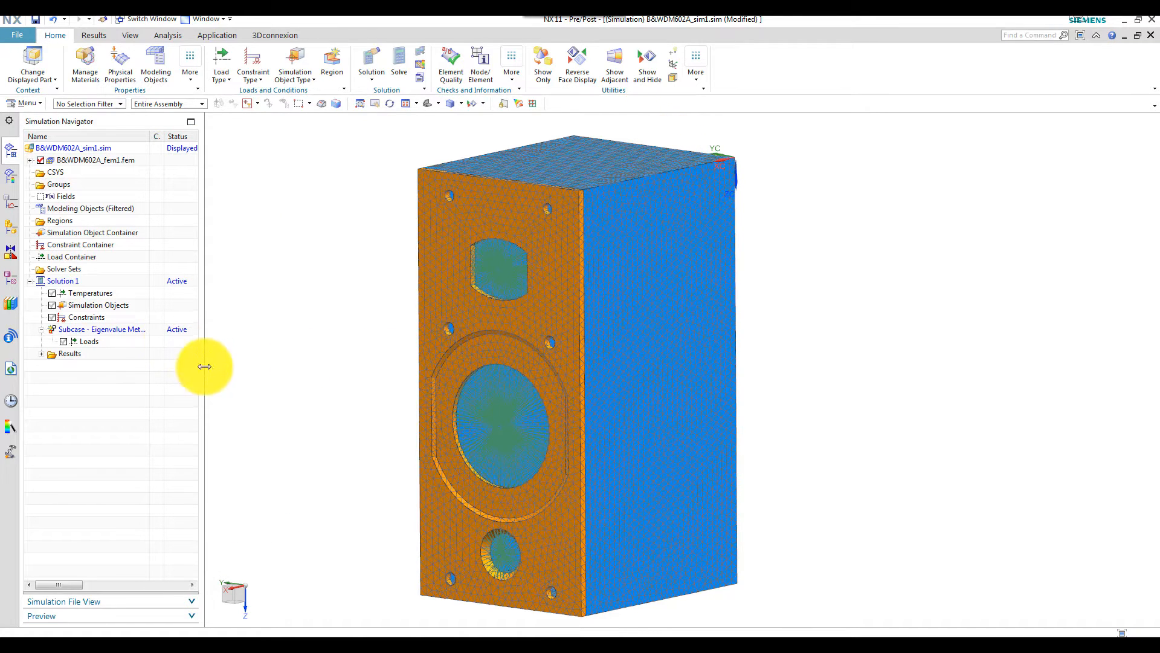
Load the Structural results, browse Modes 1–6, and expand Mode 7 (71.3735 Hz)
click(42, 355)
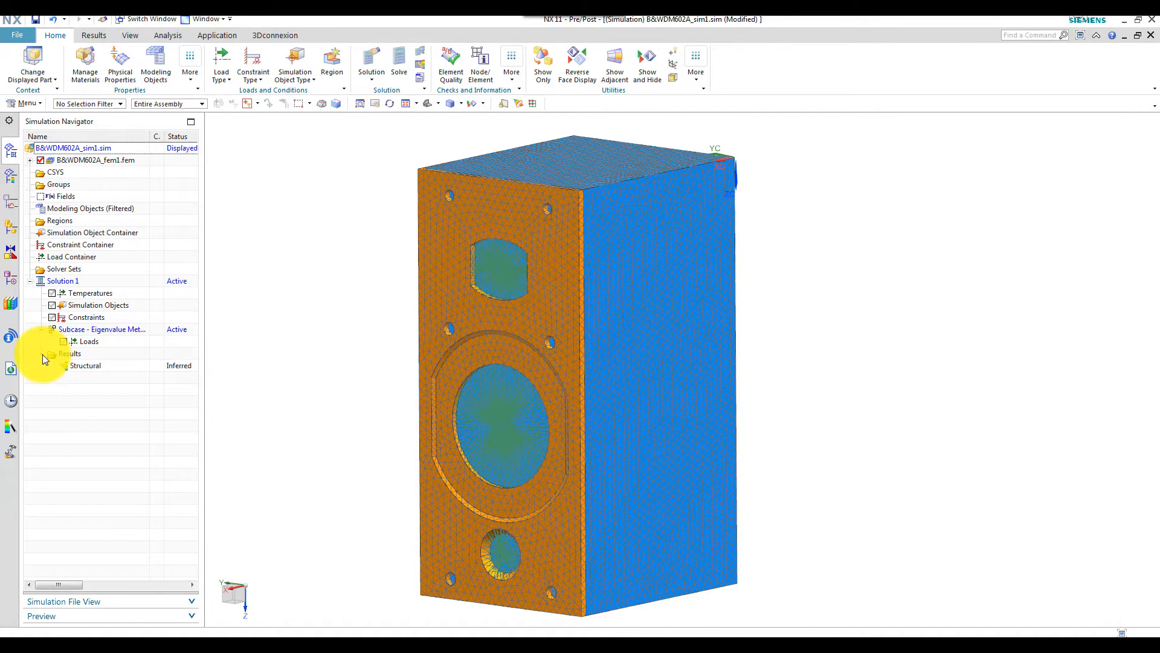
double_click(91, 364)
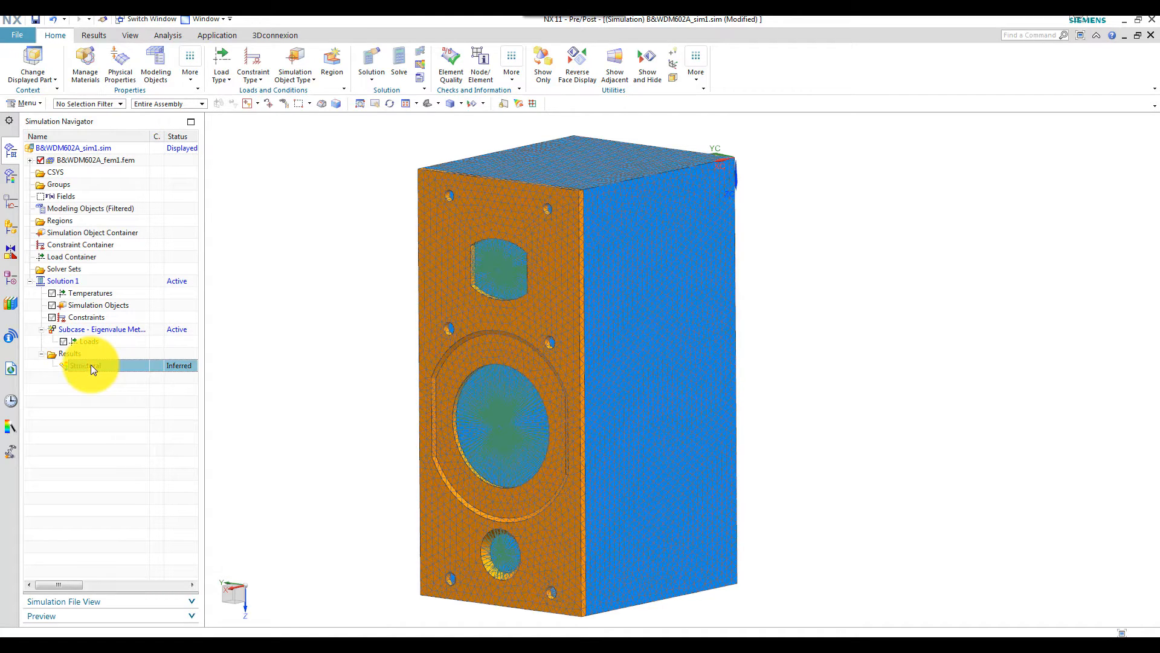
click(40, 173)
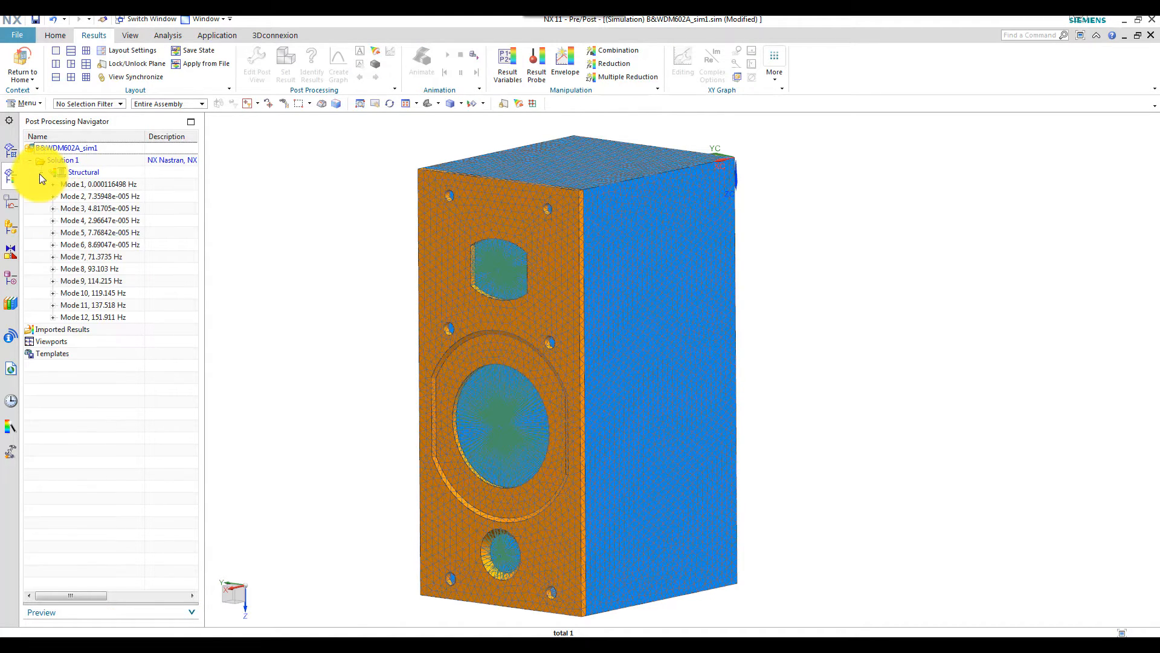
click(111, 185)
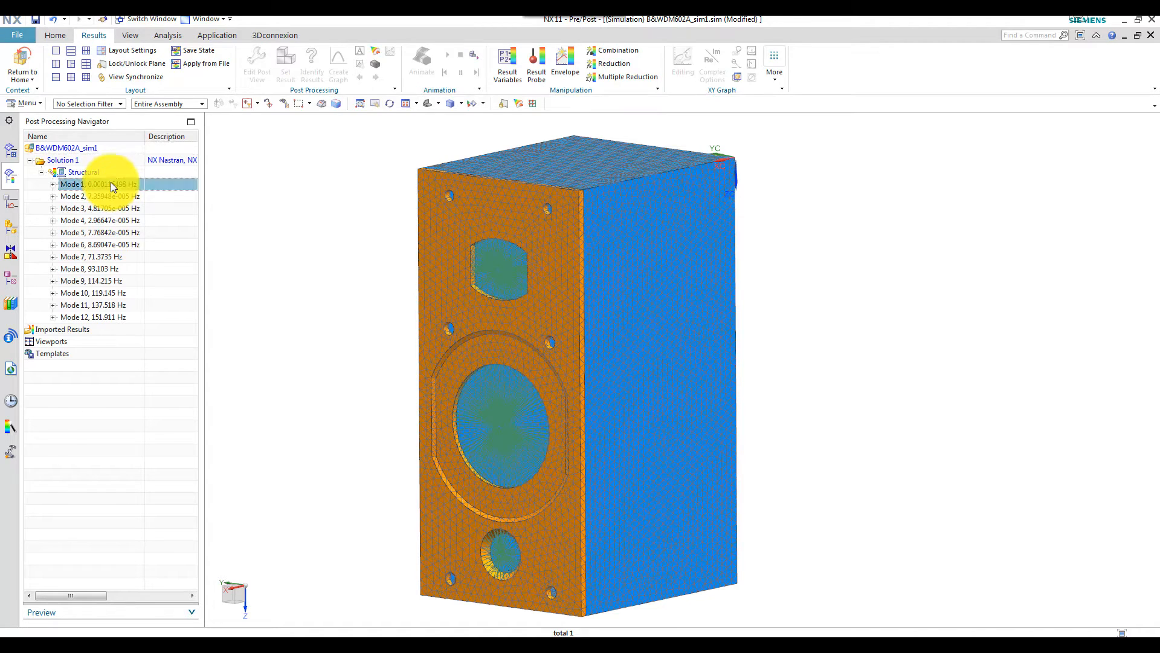
shift+click(115, 245)
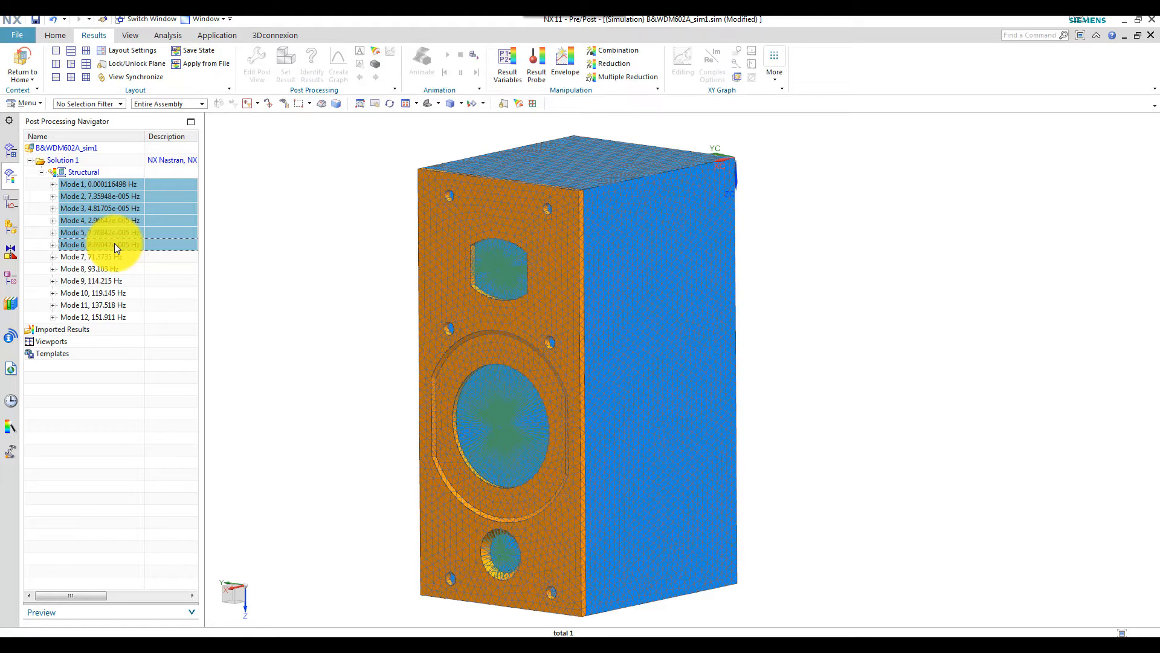
click(53, 257)
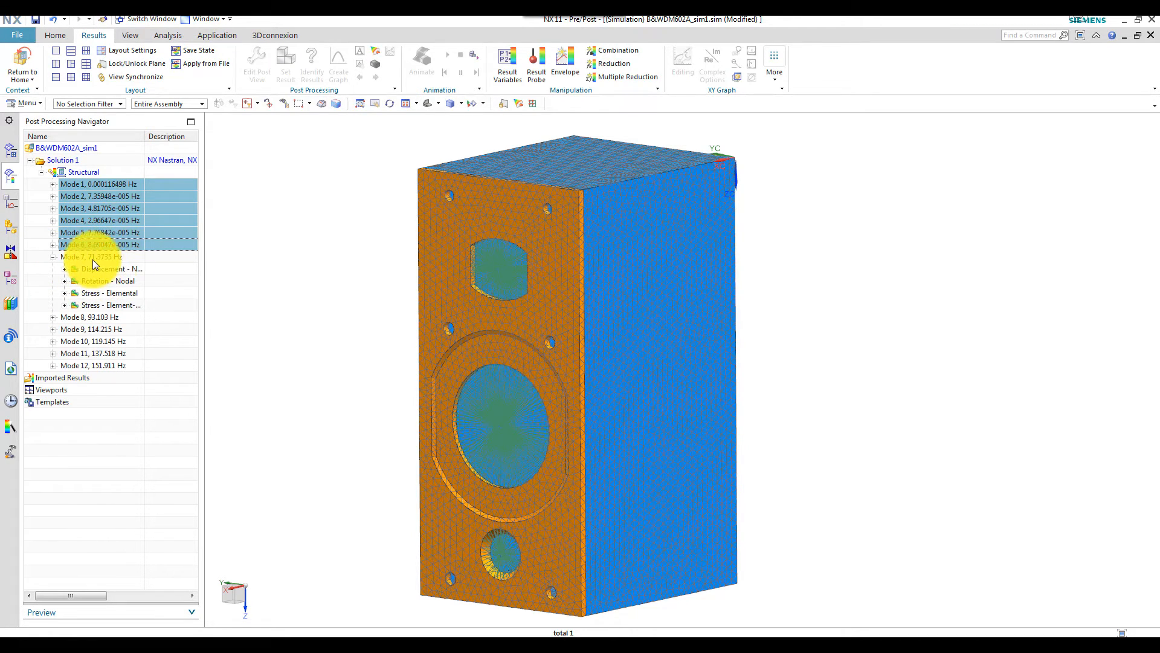
click(92, 259)
Plot and animate Mode 7's displacement magnitude fringe, ranging 0.002 to 0.973 mm
click(64, 269)
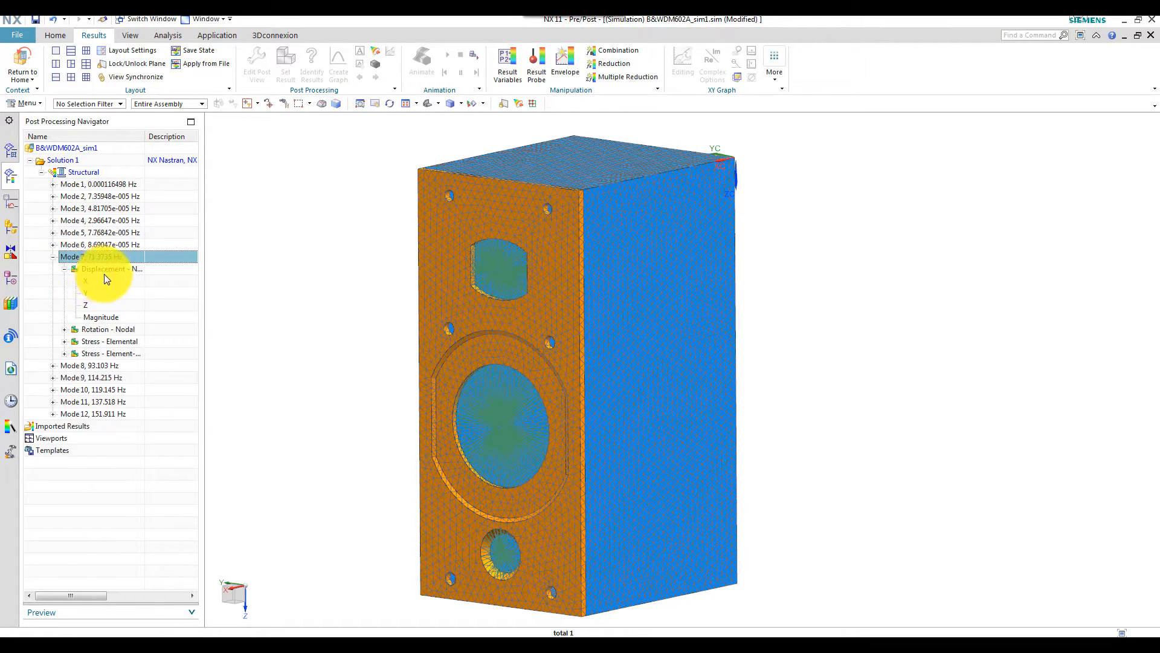
double_click(91, 317)
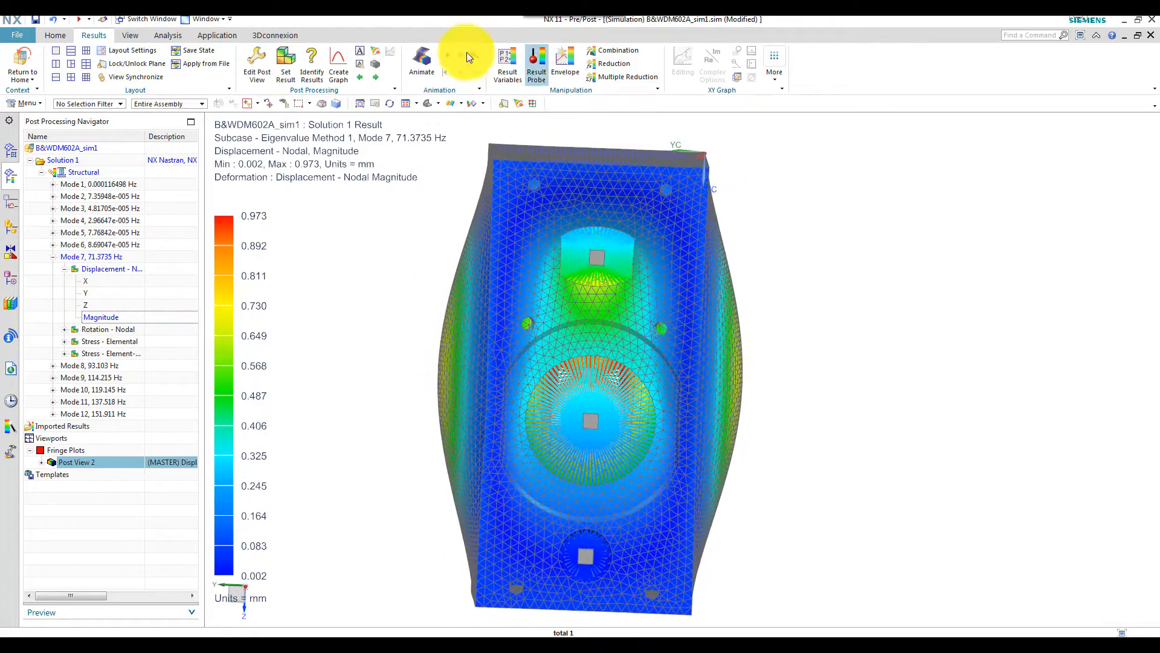
click(448, 58)
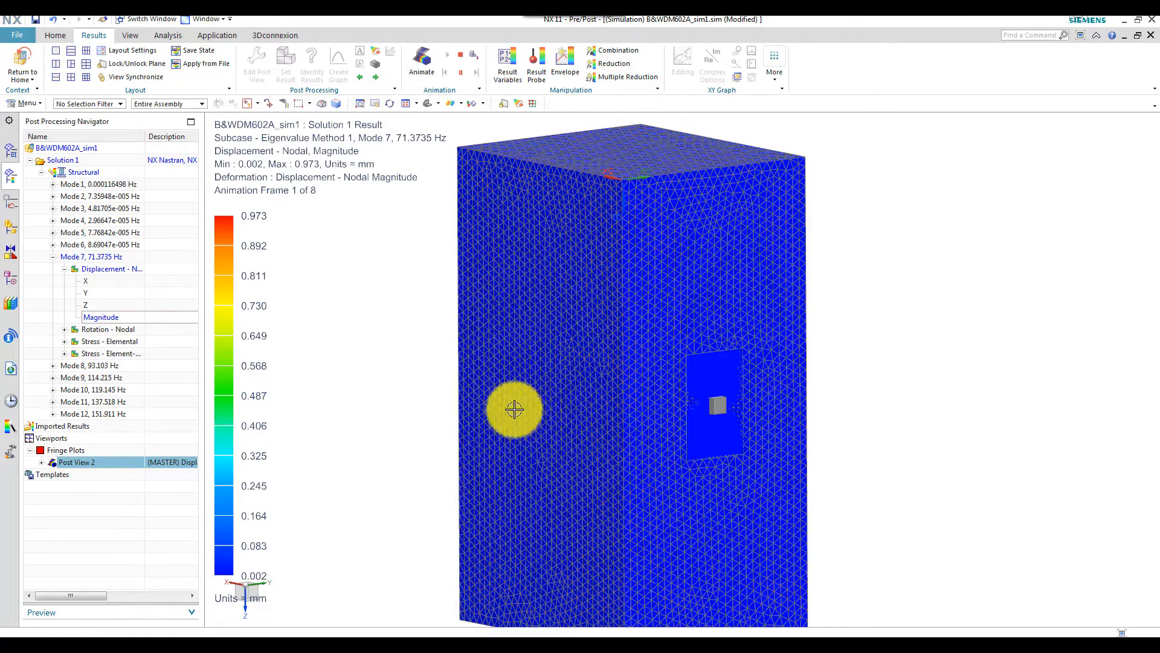
Orbit to face the speaker front and advance the fringe plot to Mode 8 (93.103 Hz)
middle_drag(508, 407, 486, 375)
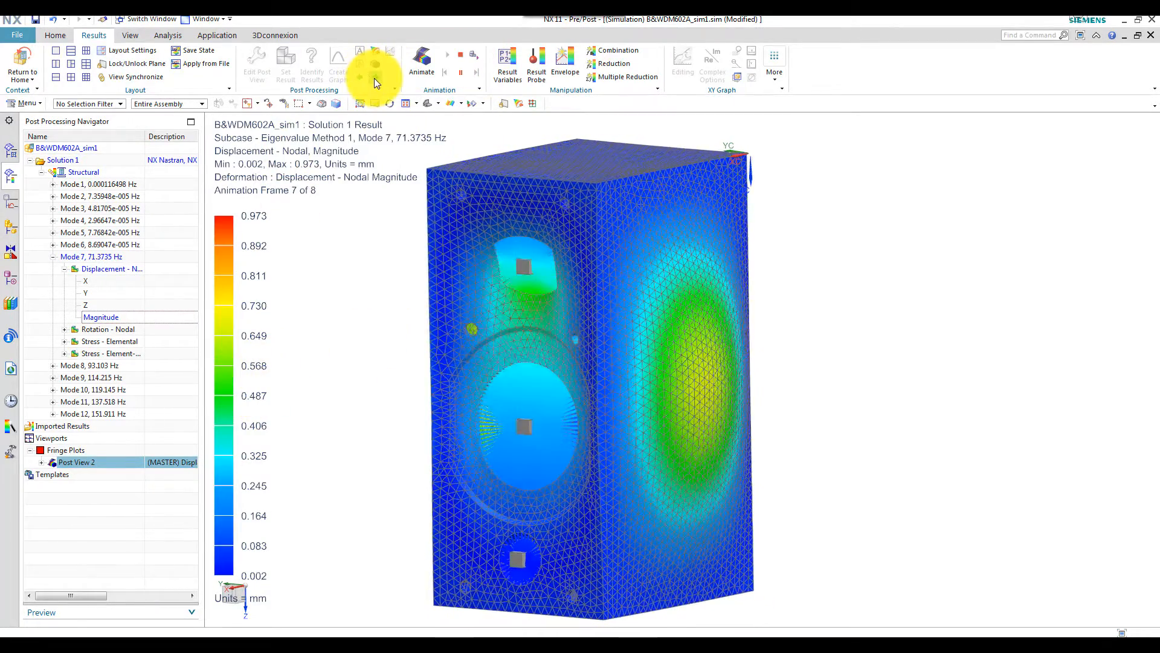
click(376, 78)
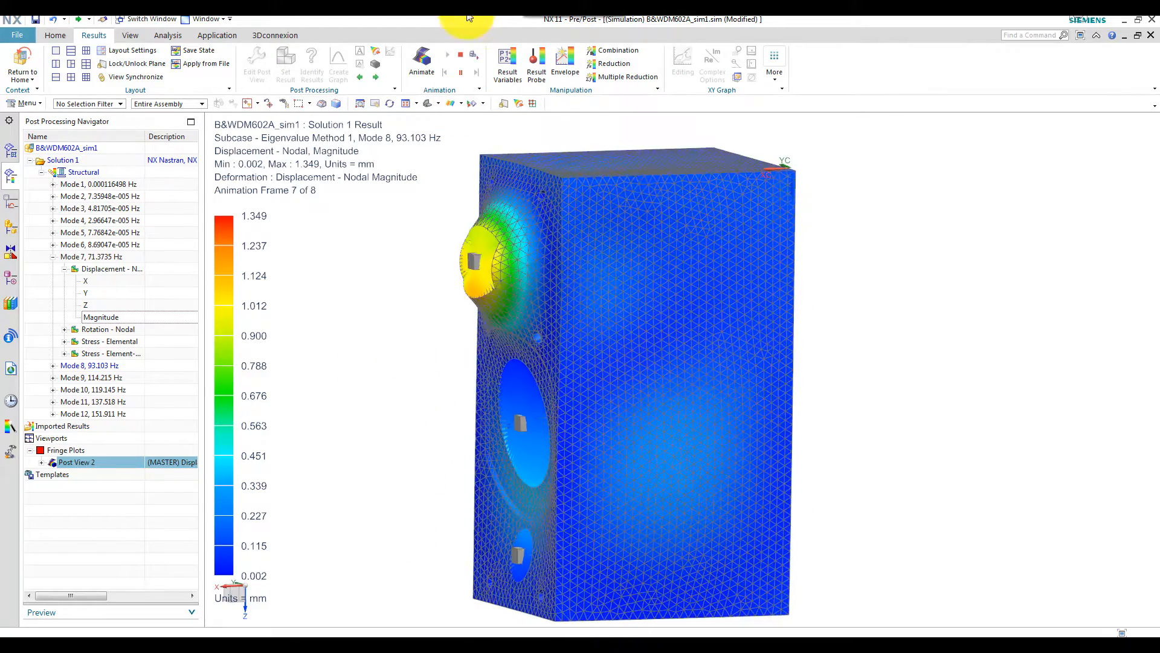
Advance the plot to Mode 9 (114.215 Hz), peaking at 1.176 mm on the front baffle
click(376, 77)
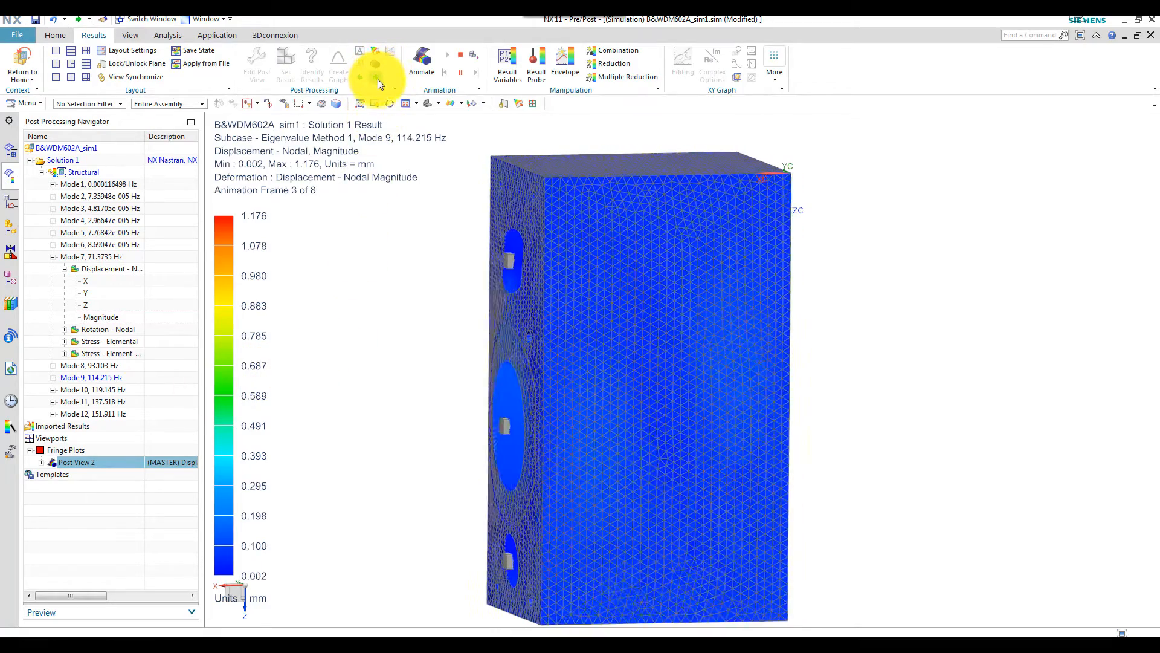
Advance the plot to Mode 10 (119.145 Hz), with the side panel bulging to 1.318 mm
click(376, 78)
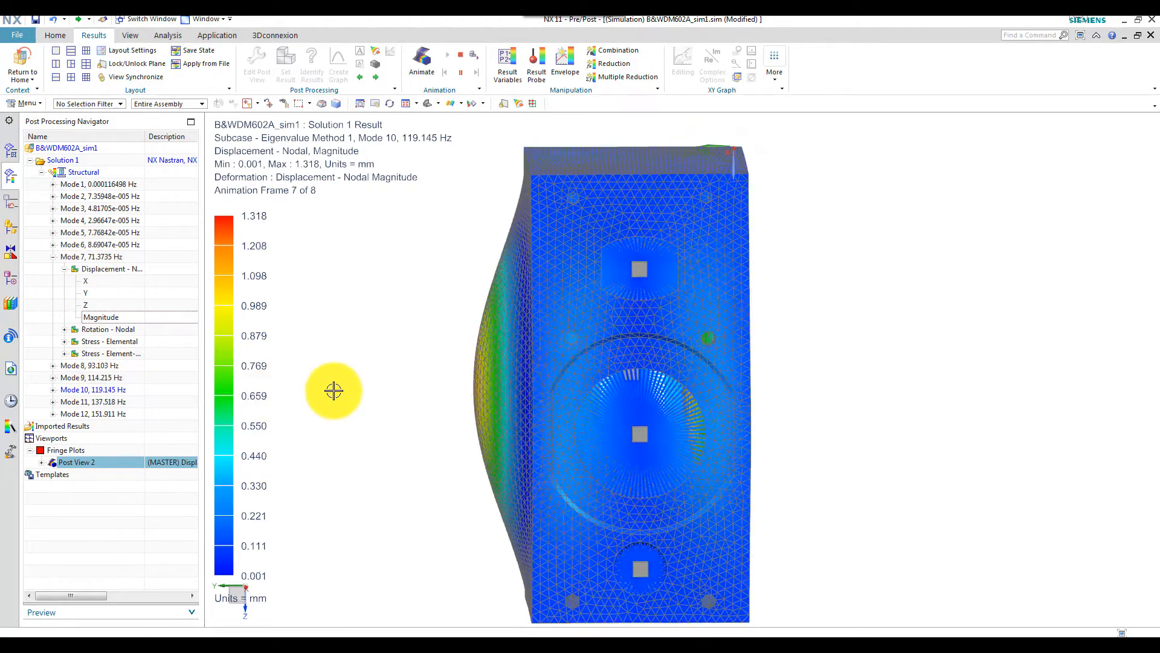
Step to Mode 11 (137.518 Hz) and orbit the cabinet to inspect it from several sides
middle_drag(333, 391, 555, 274)
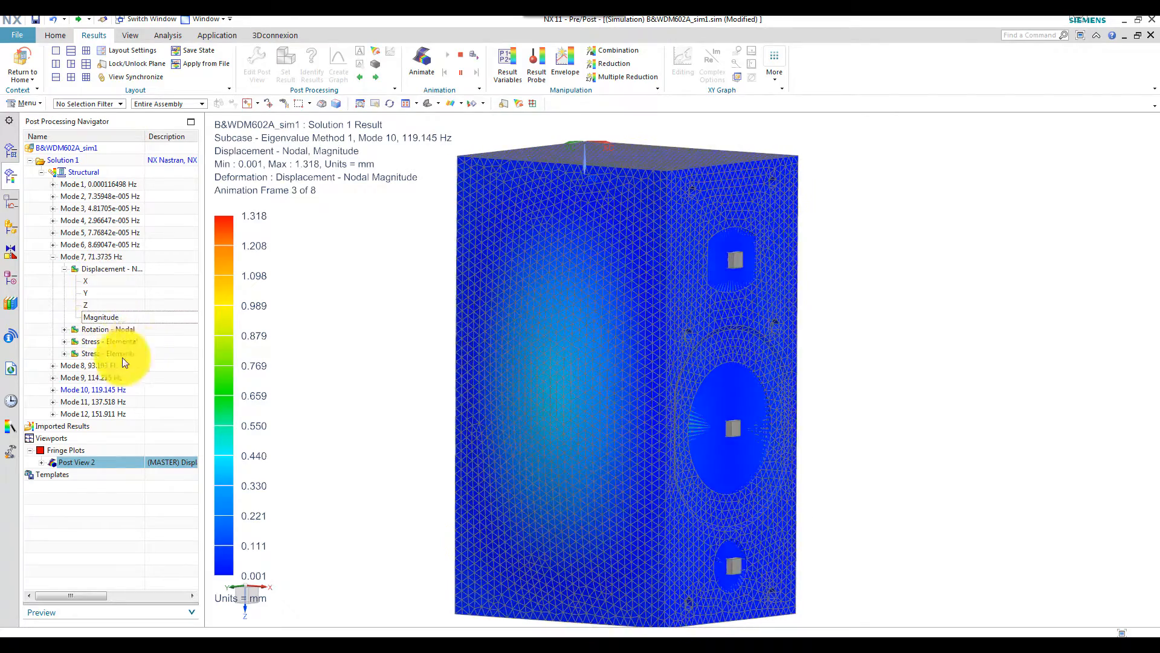
middle_drag(417, 242, 116, 409)
click(375, 77)
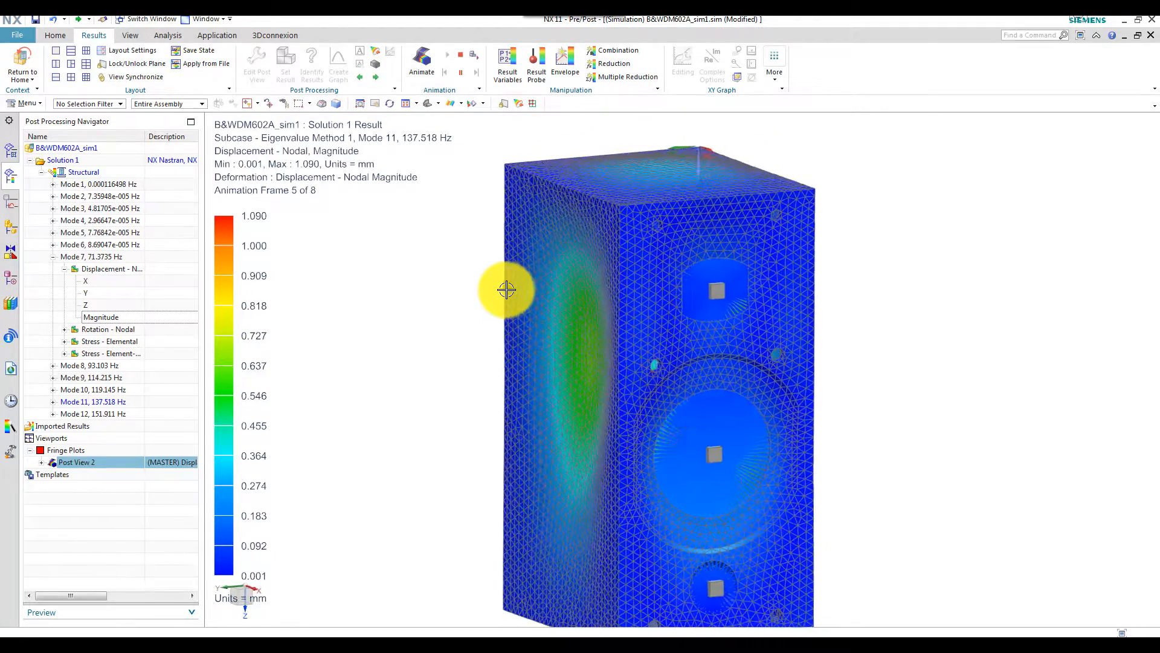
middle_drag(507, 290, 416, 156)
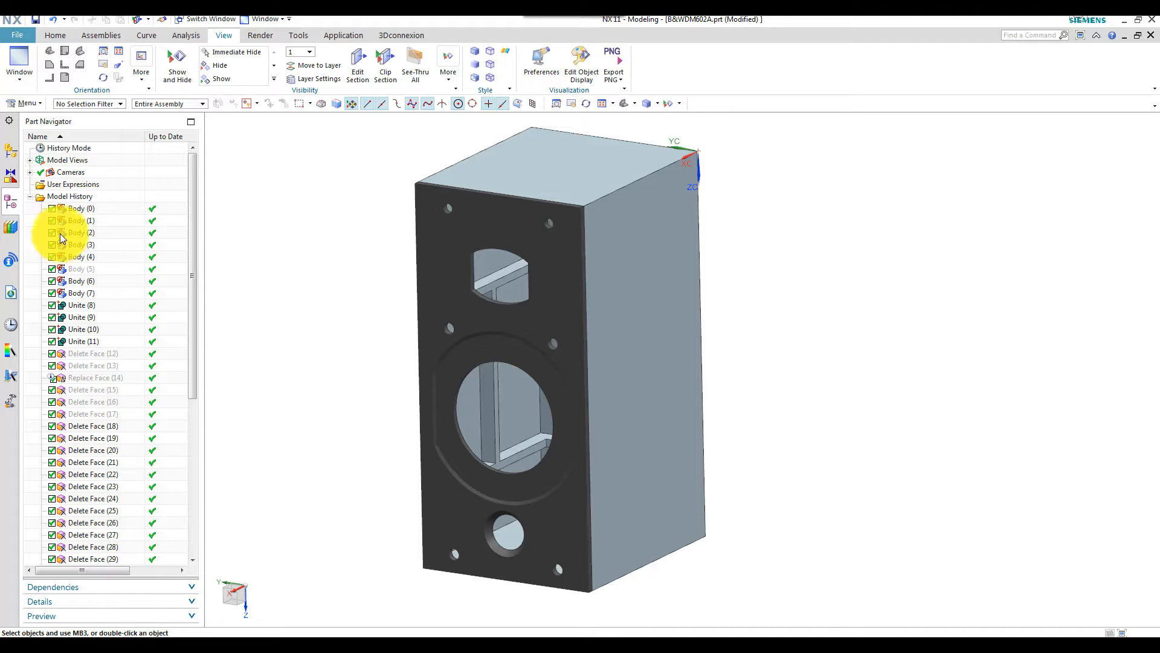
Select the B&WDM602A part in the assembly tree and cut the cabinet open with a section view
click(11, 151)
click(87, 162)
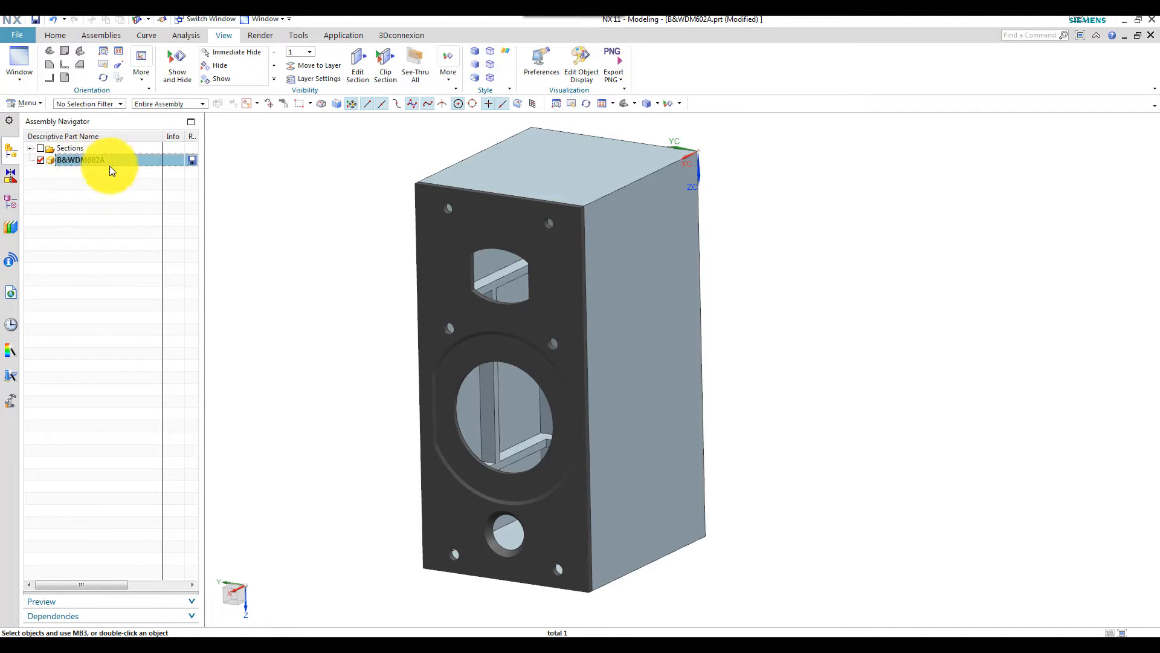
click(387, 67)
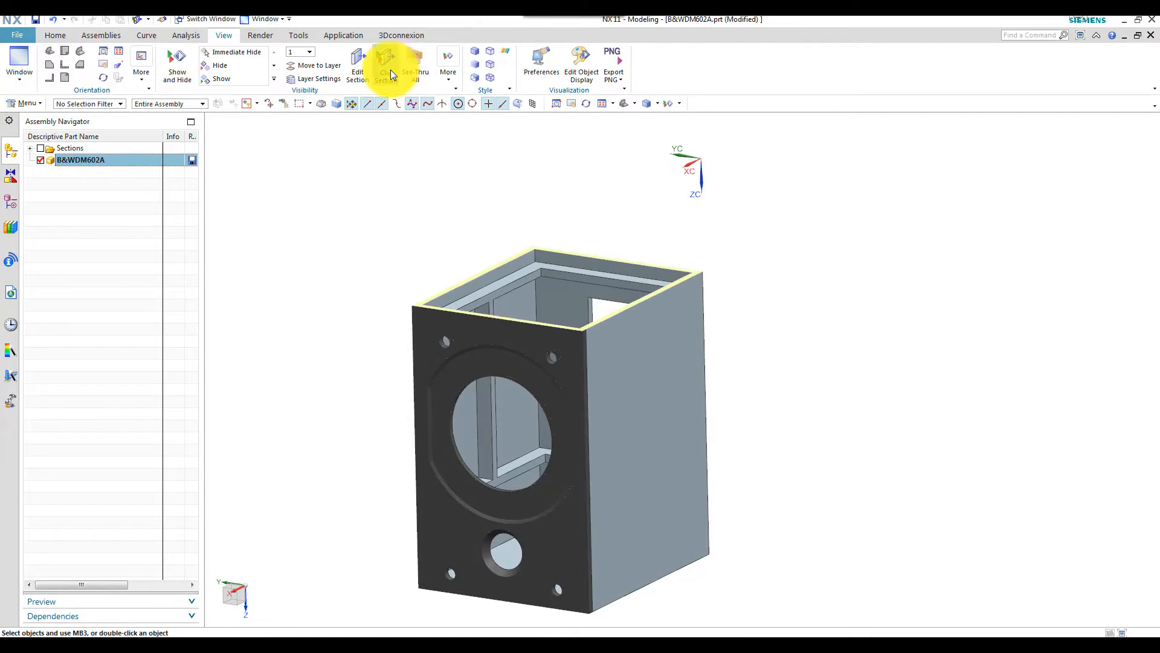
scroll(759, 306, up, 4)
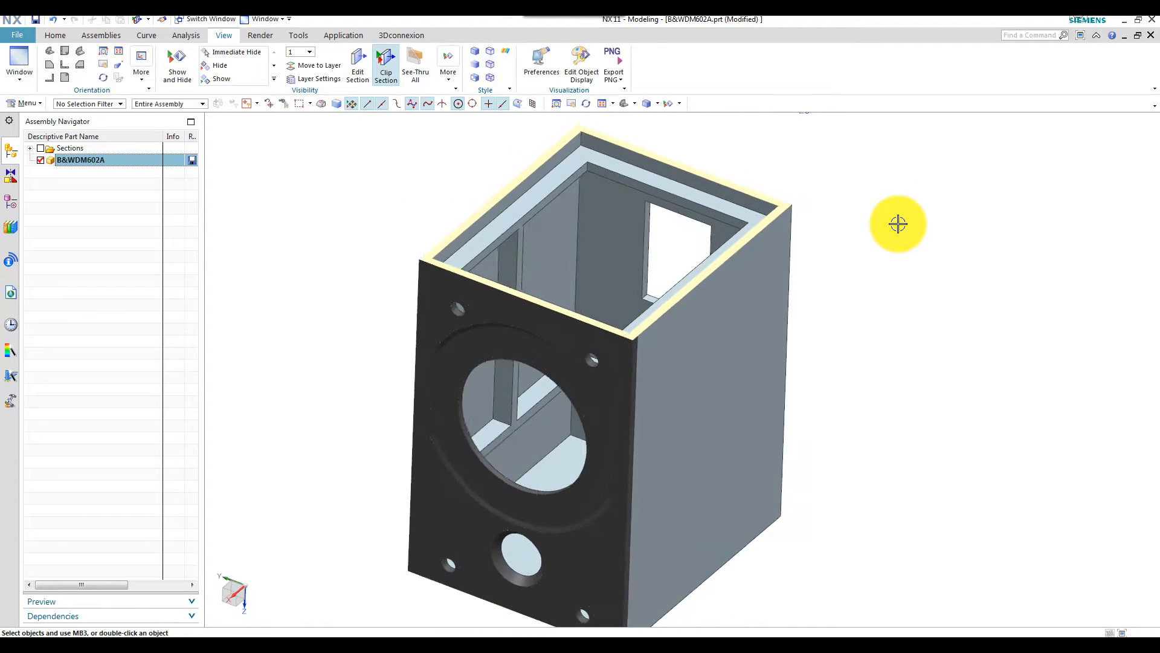
Turn off the section cut and switch the part to the Pre/Post application
click(377, 82)
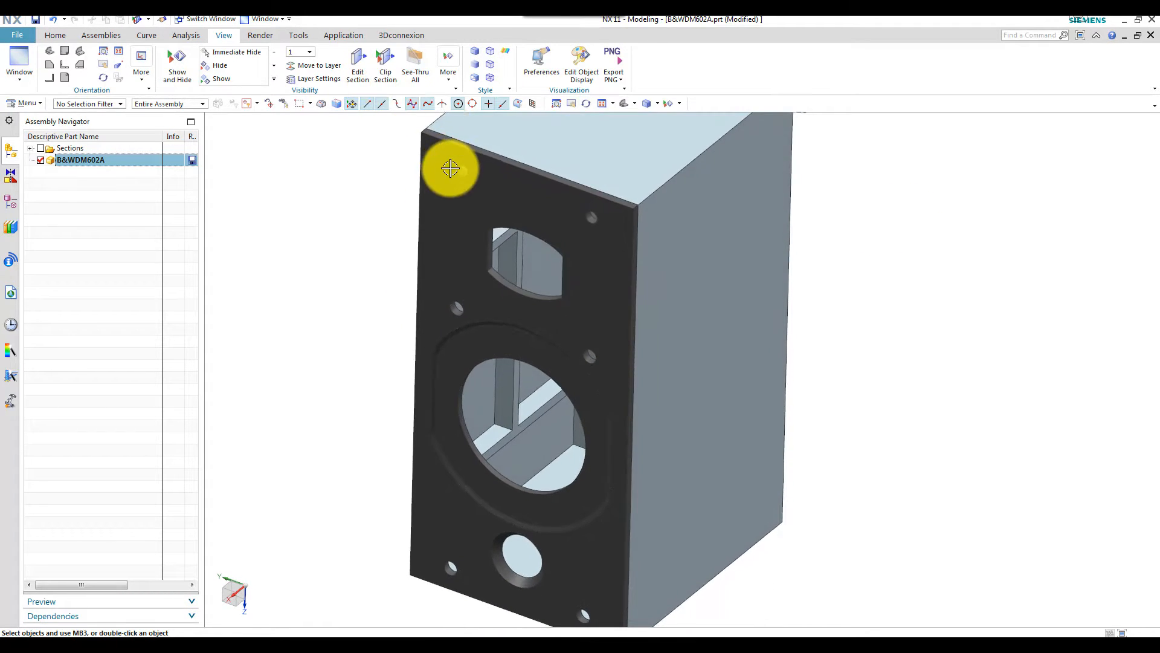
click(342, 36)
click(338, 49)
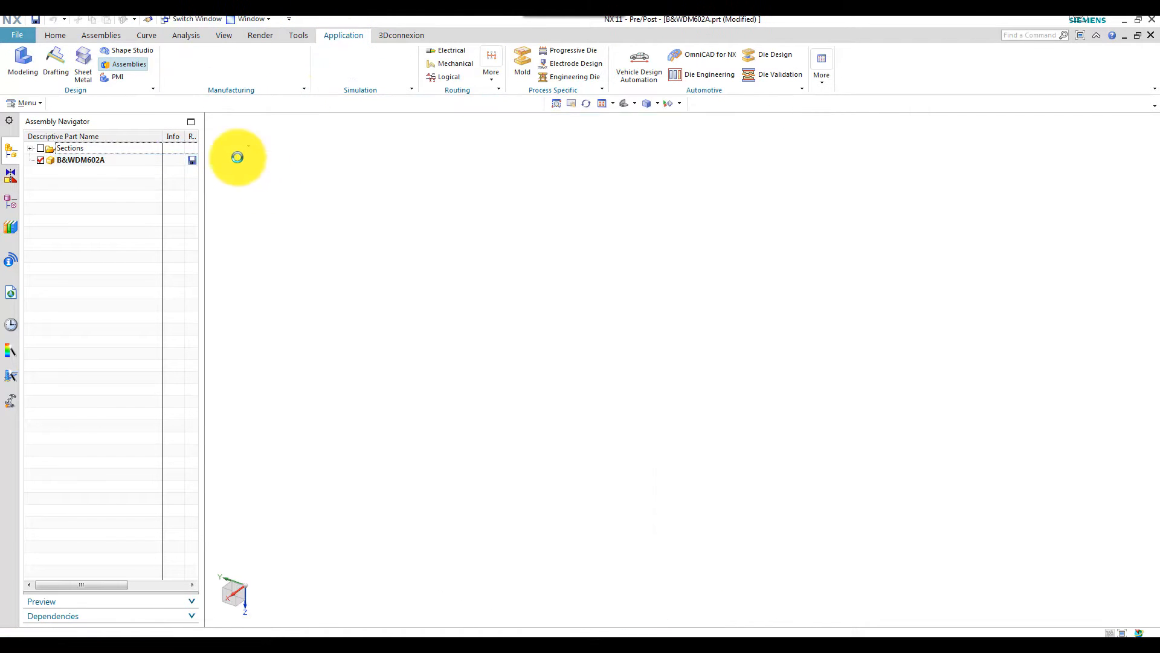
Display the cabinet's FEM B&WDM602A_fem1.fem and dismiss the information log
right_click(70, 150)
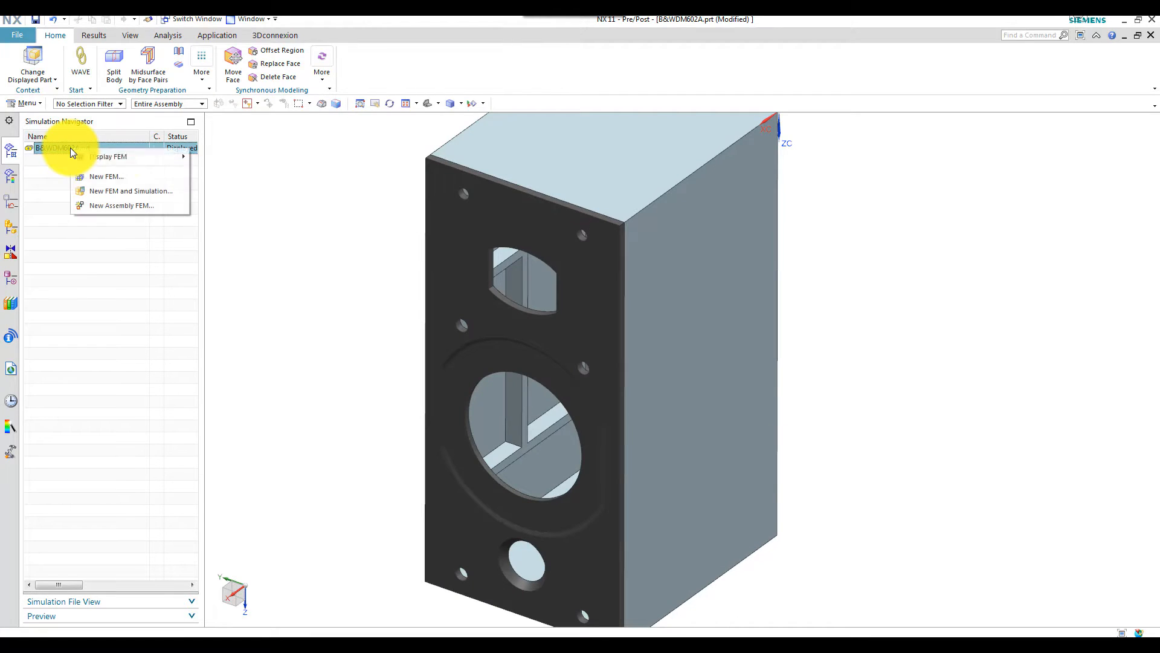
click(227, 159)
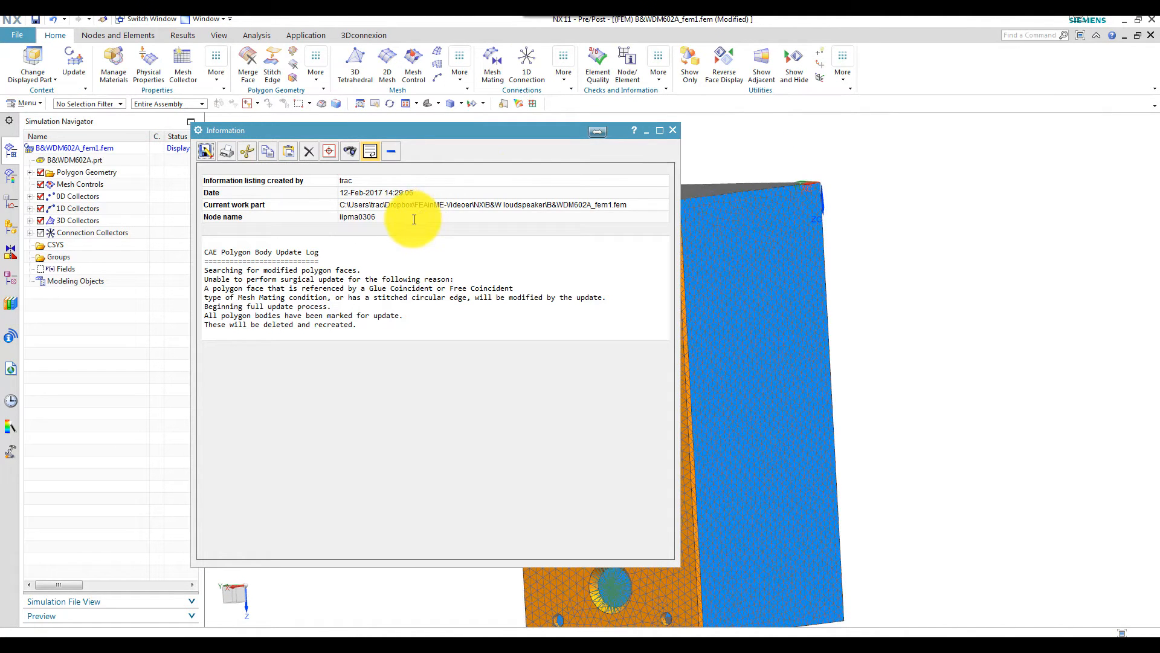
click(671, 131)
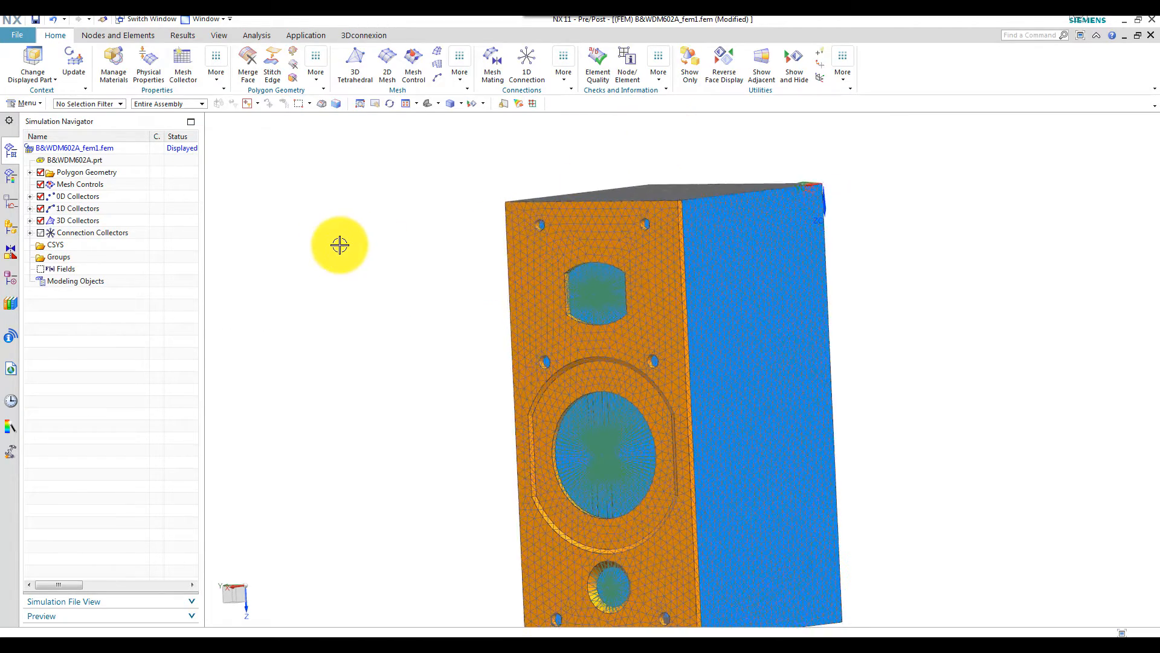
Update the FEM to the modified geometry and toggle a section cut to inspect the mesh
right_click(67, 148)
click(103, 155)
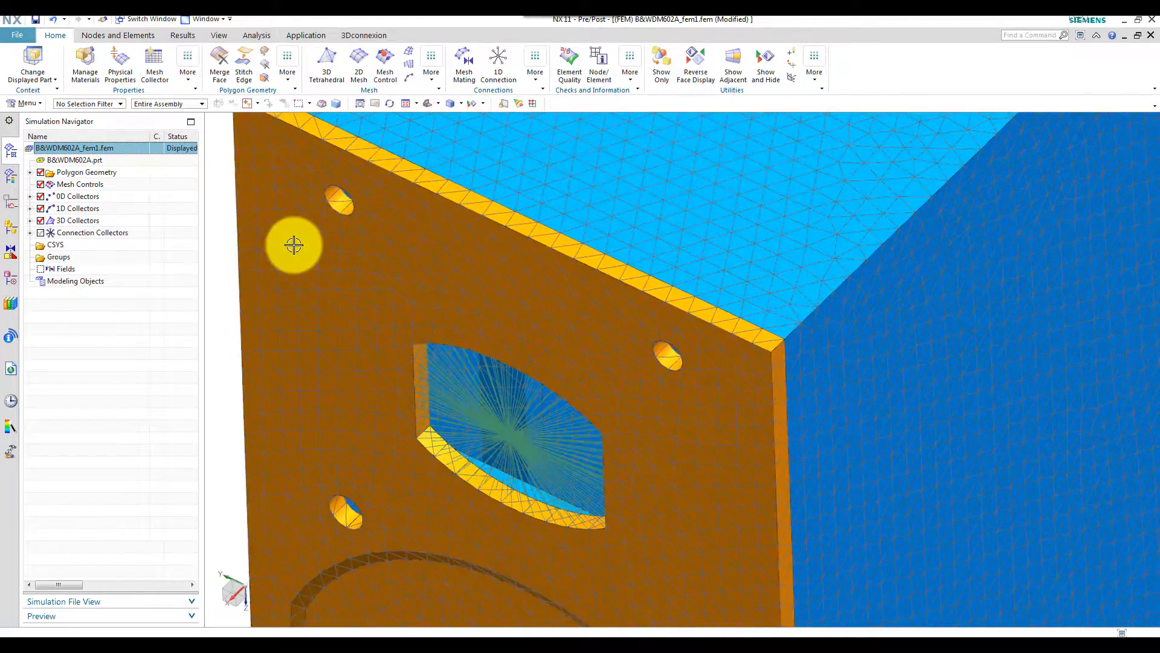
click(218, 35)
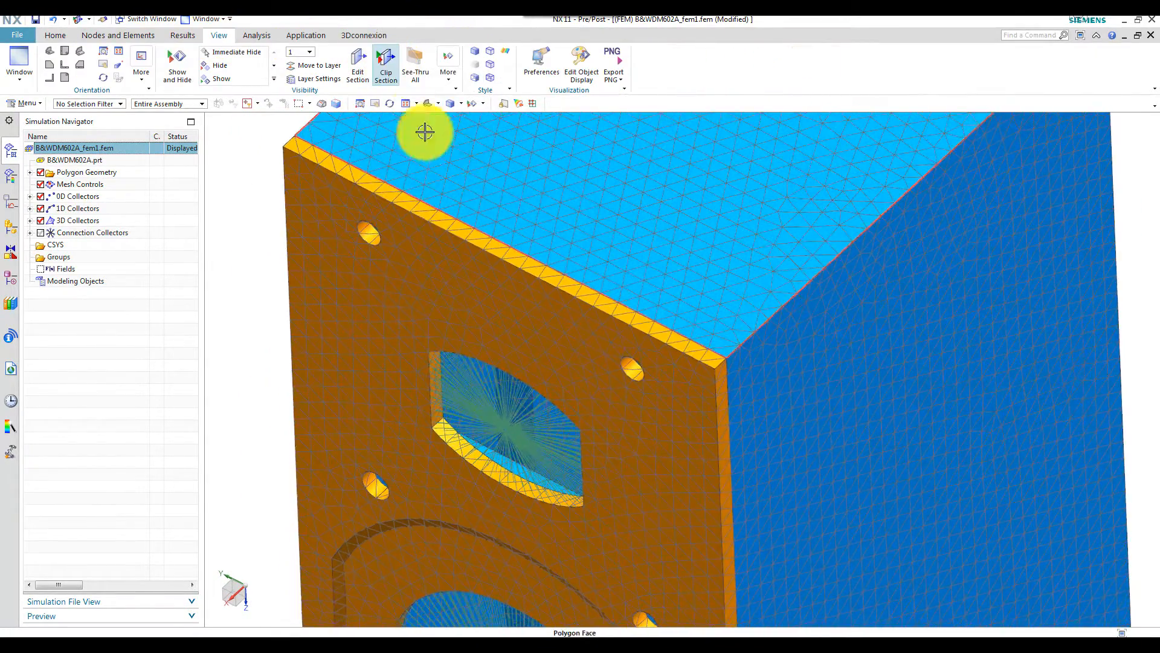
click(355, 62)
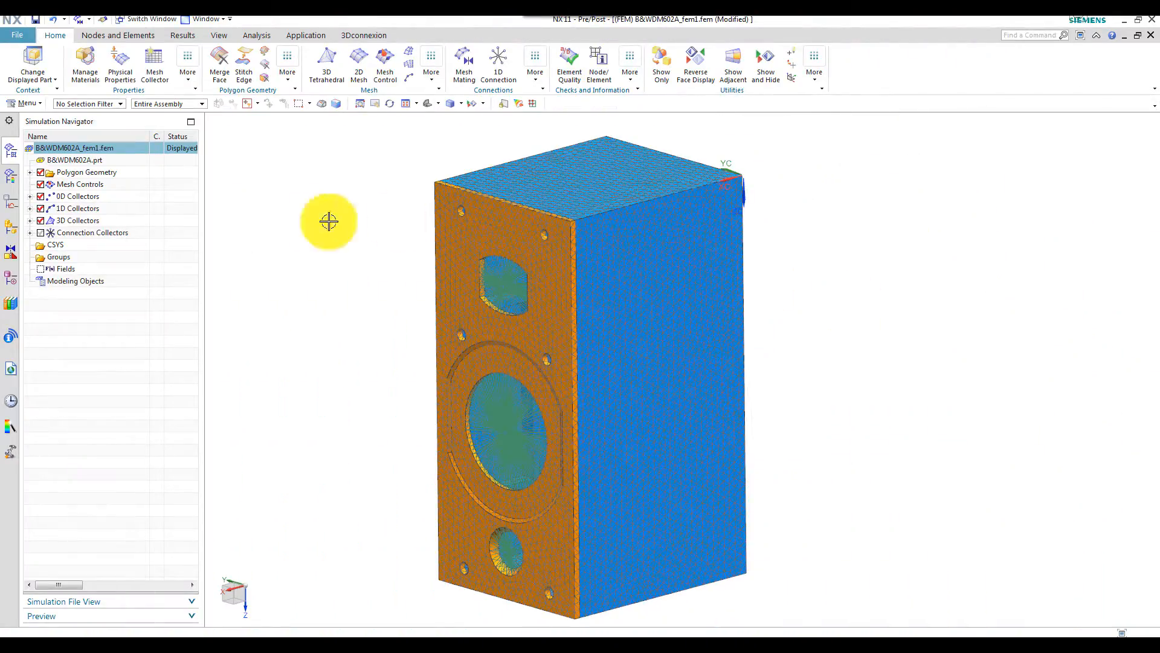
Display B&WDM602A_sim1.sim and re-solve Solution 1
right_click(92, 147)
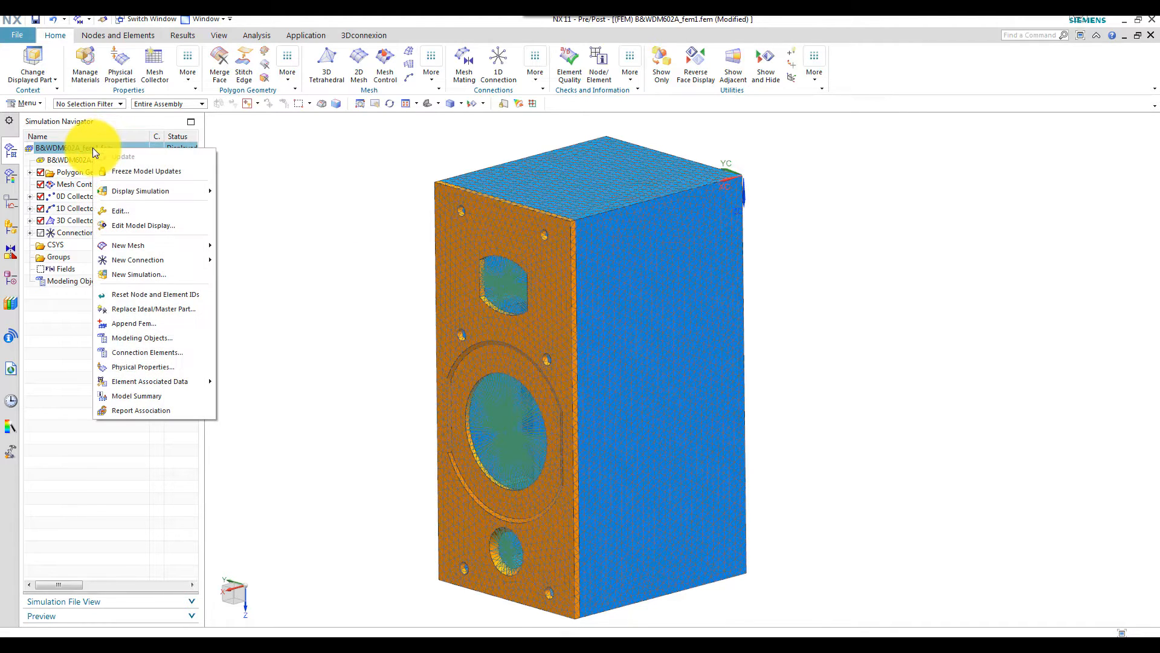
mouse_move(139, 191)
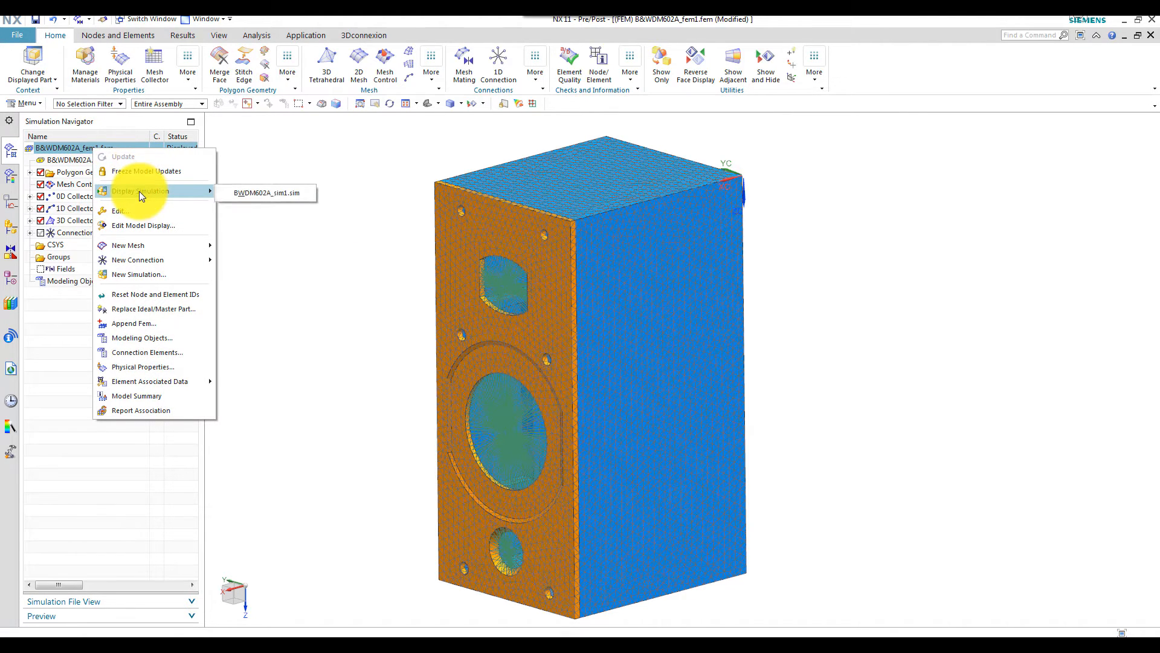
click(252, 193)
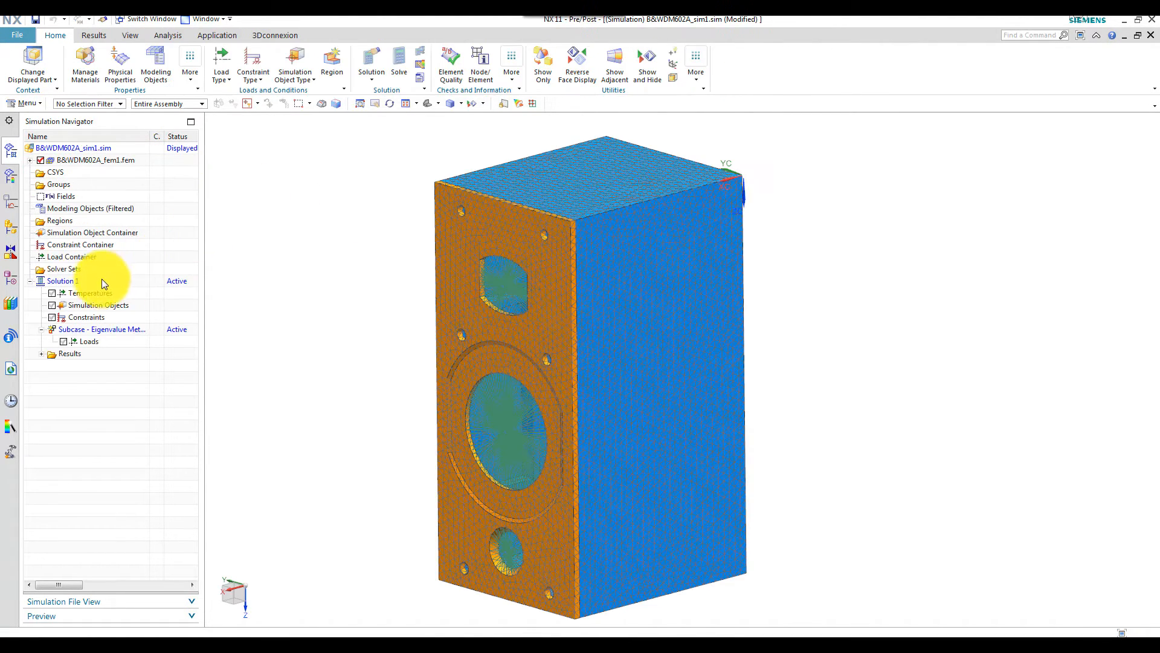
right_click(97, 282)
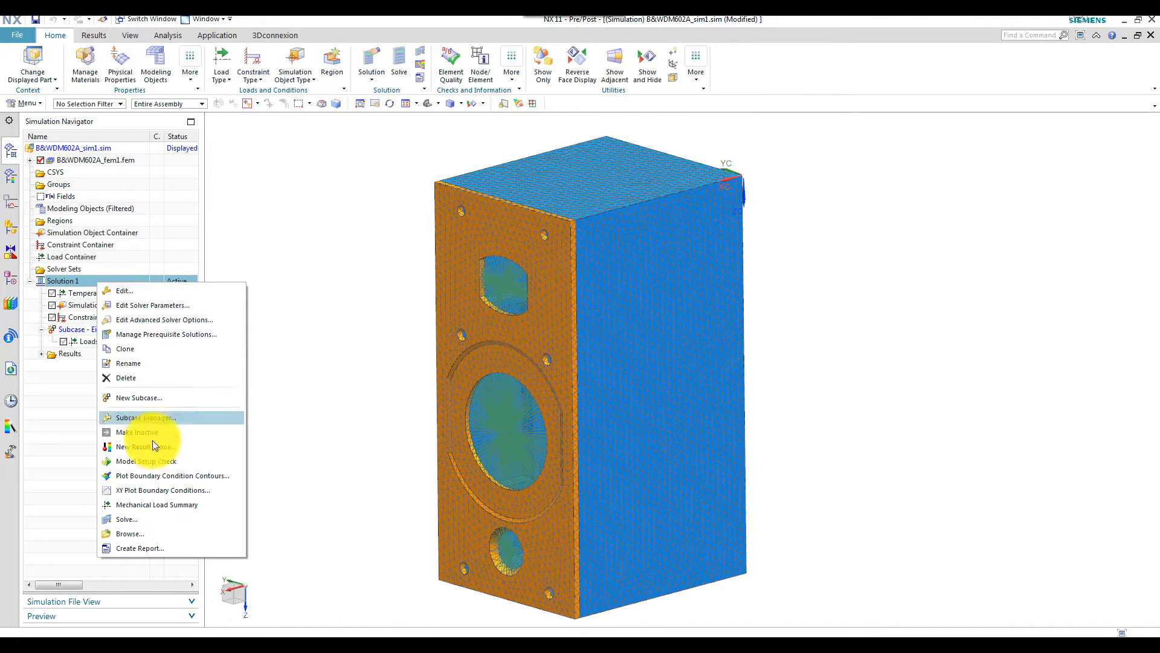
click(142, 519)
click(367, 298)
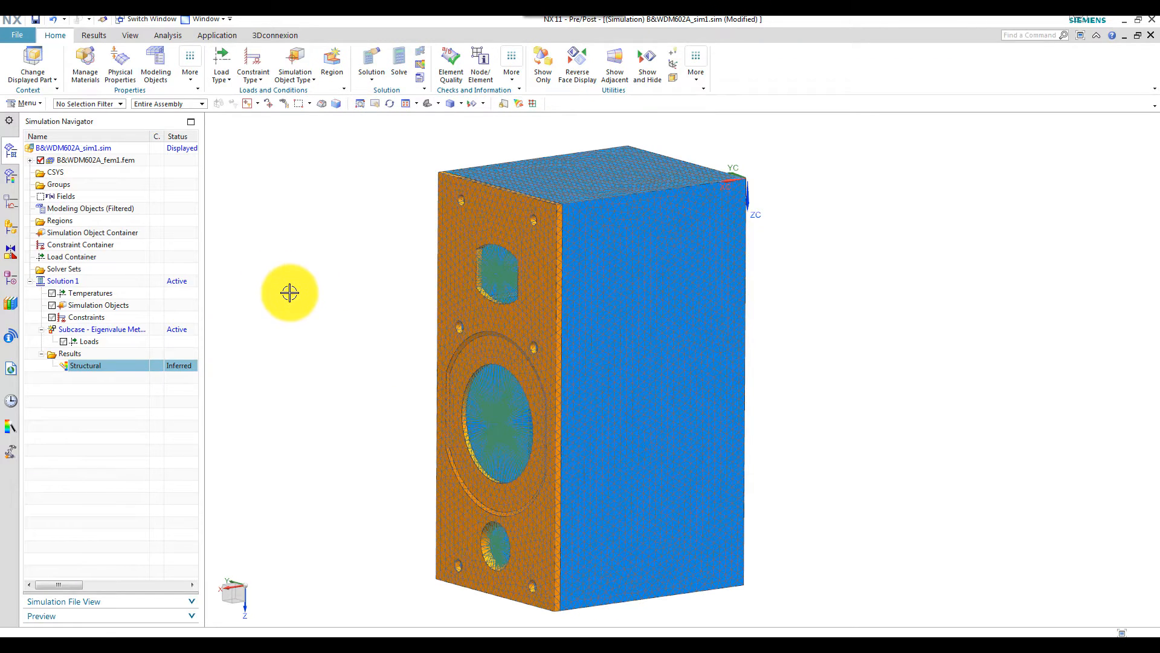
Load the Structural results into post-processing and expand Mode 7 (100.852 Hz)
double_click(105, 364)
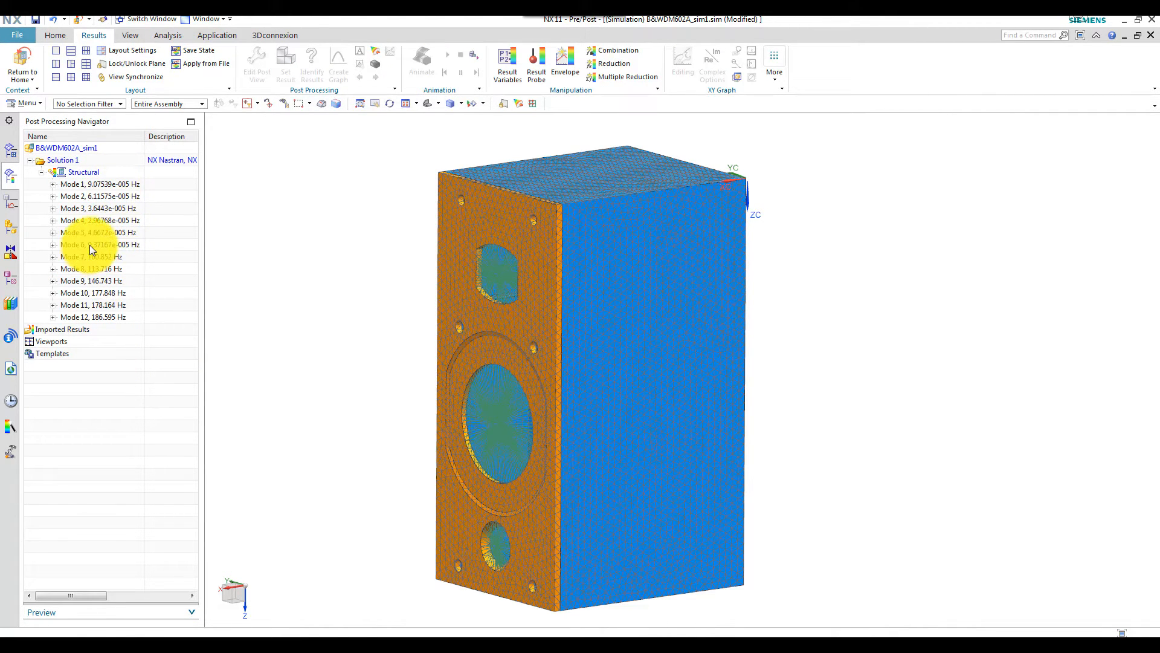
click(52, 257)
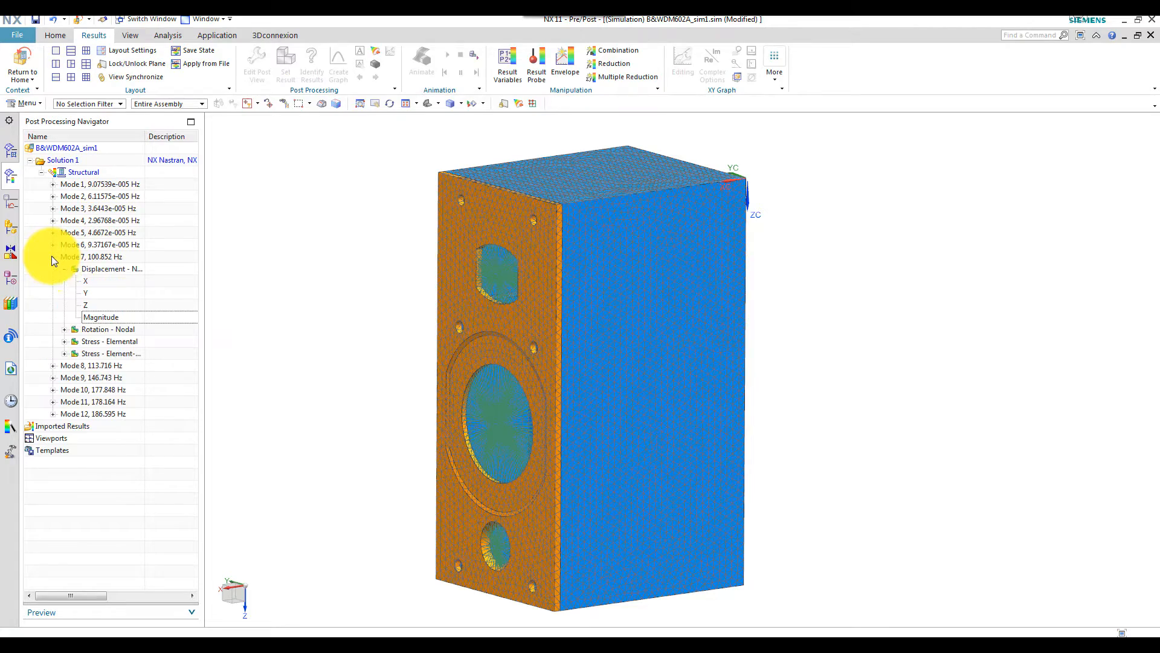
Plot Mode 7 nodal displacement magnitude as fringes, ranging 0.004 to 1.049 mm
double_click(97, 317)
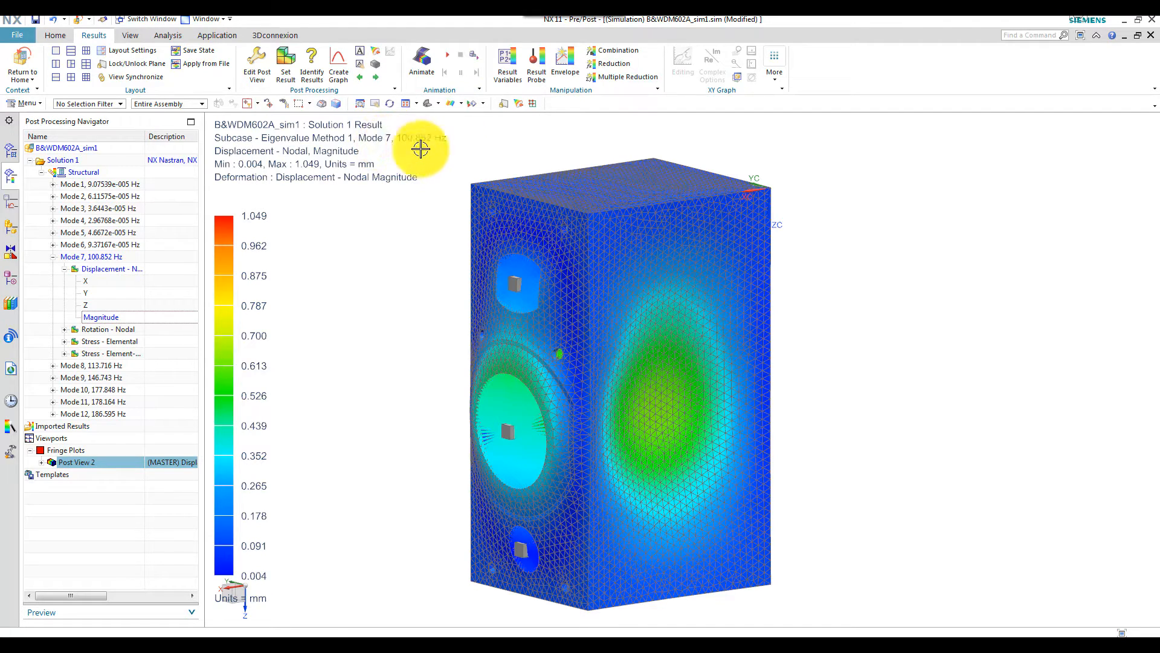
Switch the fringe plot to Mode 8 (113.716 Hz, up to 1.379 mm) and zoom in
click(375, 77)
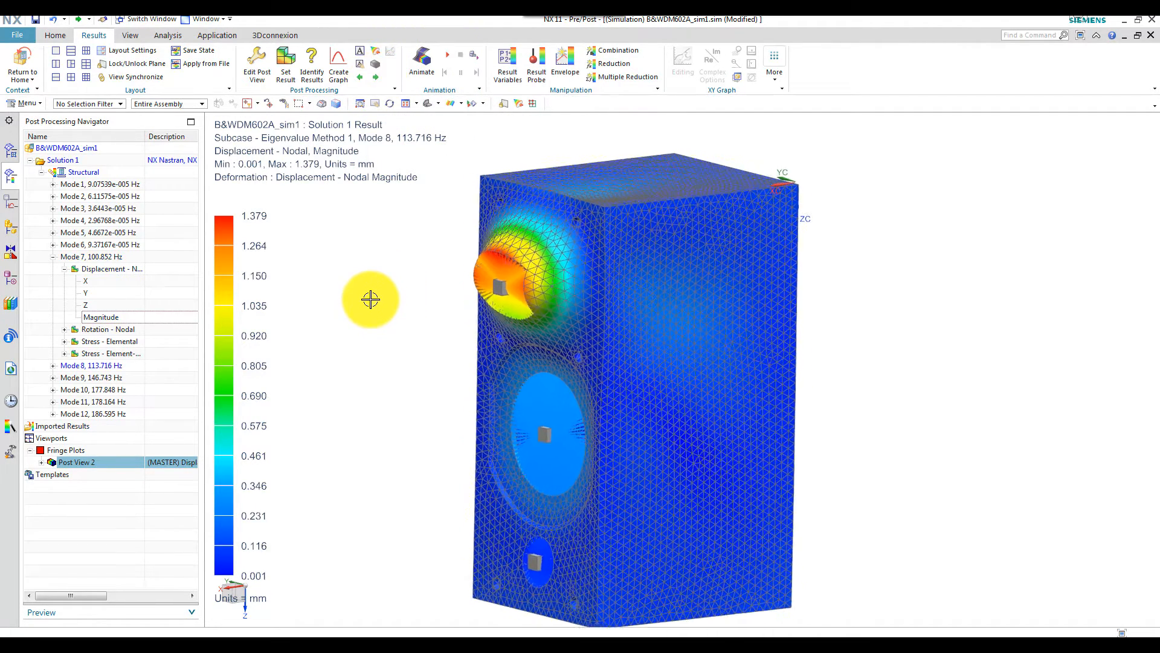
scroll(371, 299, up, 5)
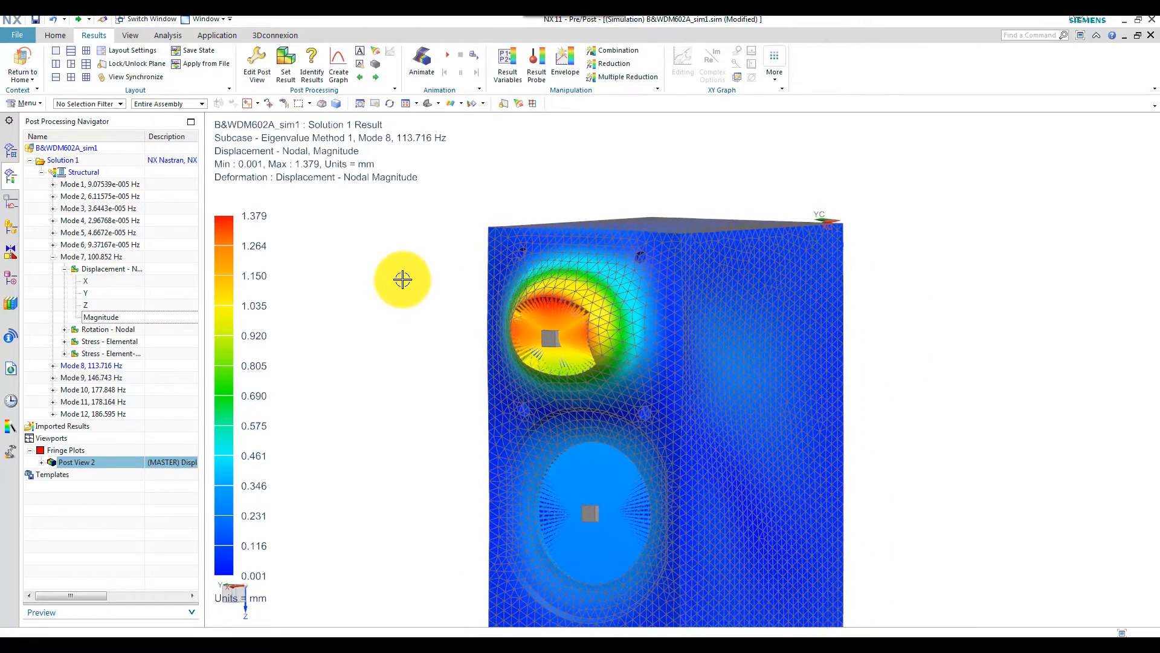
Show the Mode 9 result, then section the cabinet to inspect its interior and remove the cut
click(375, 76)
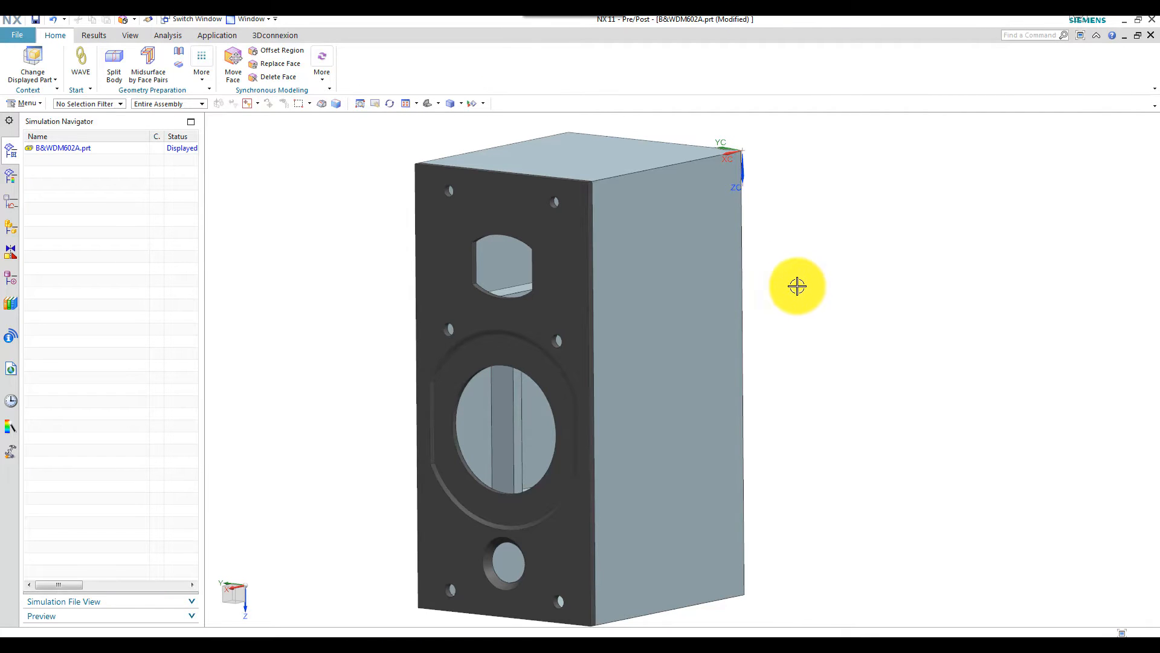
scroll(664, 320, up, 3)
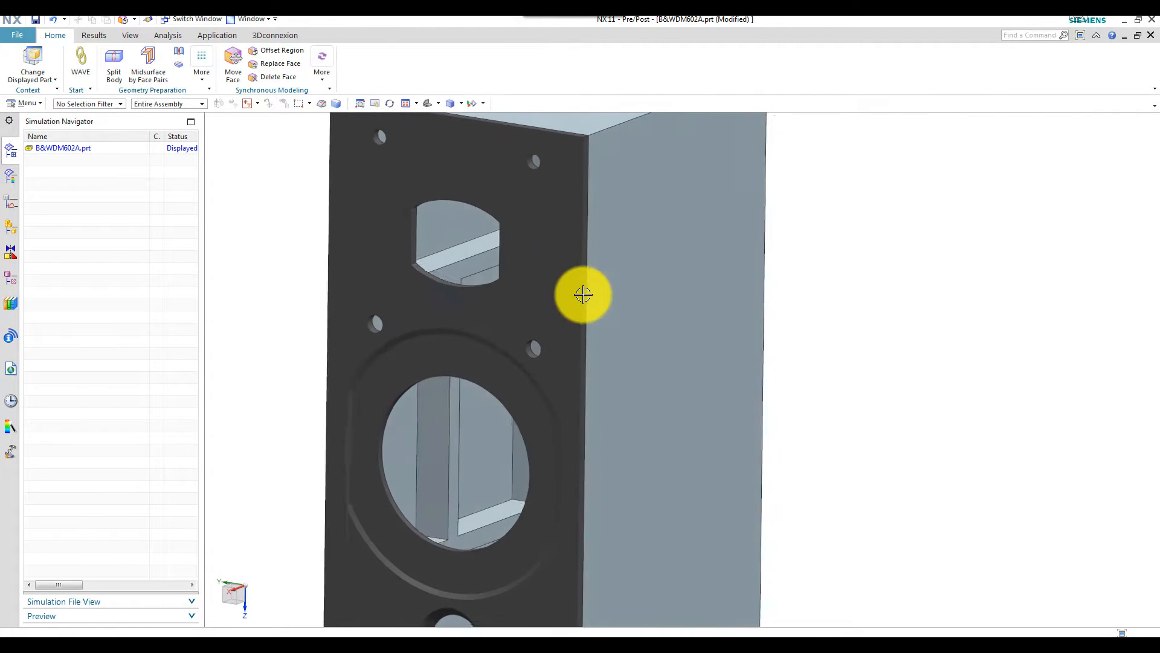
click(121, 38)
click(356, 65)
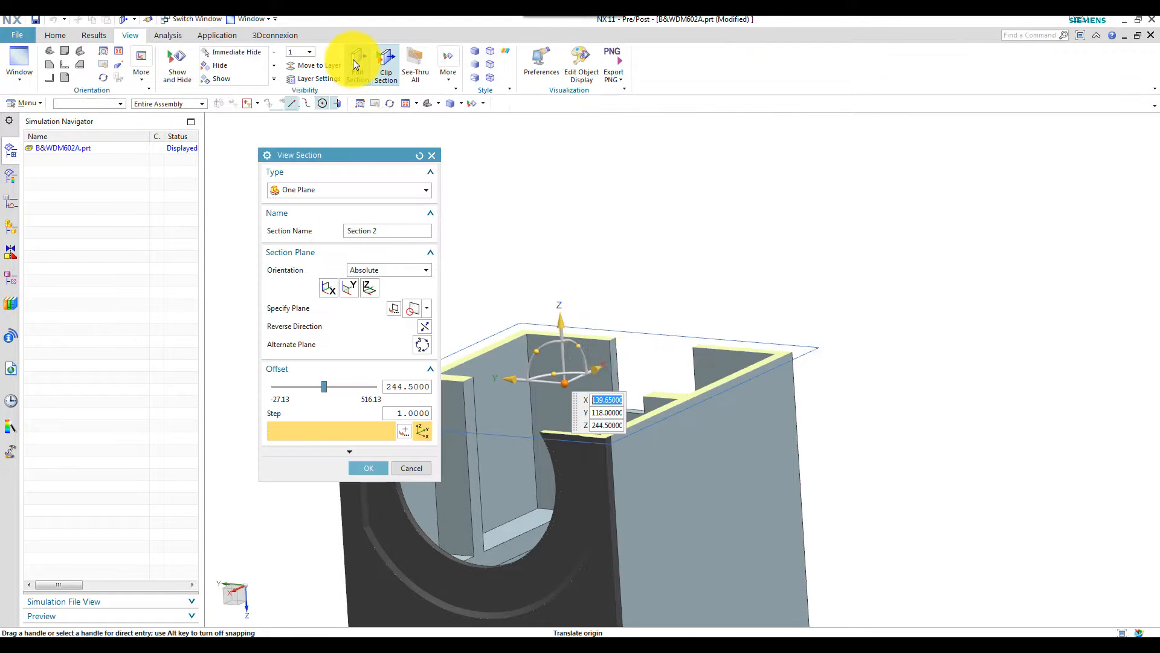
scroll(769, 401, up, 3)
middle_drag(740, 402, 550, 329)
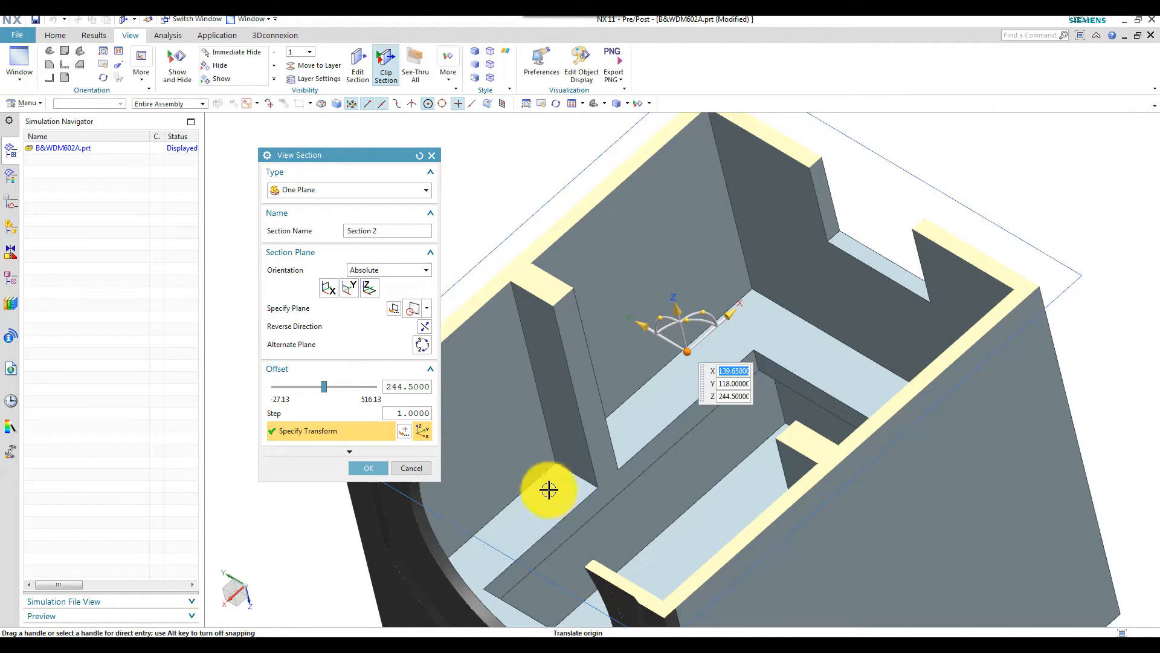
click(361, 469)
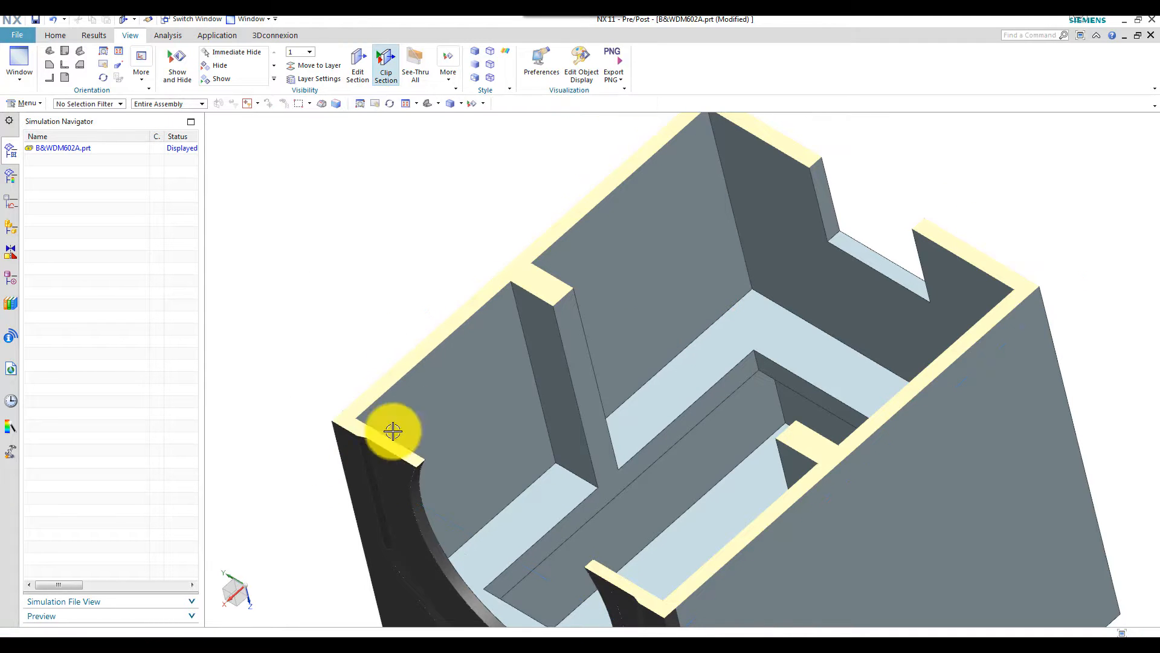
click(379, 63)
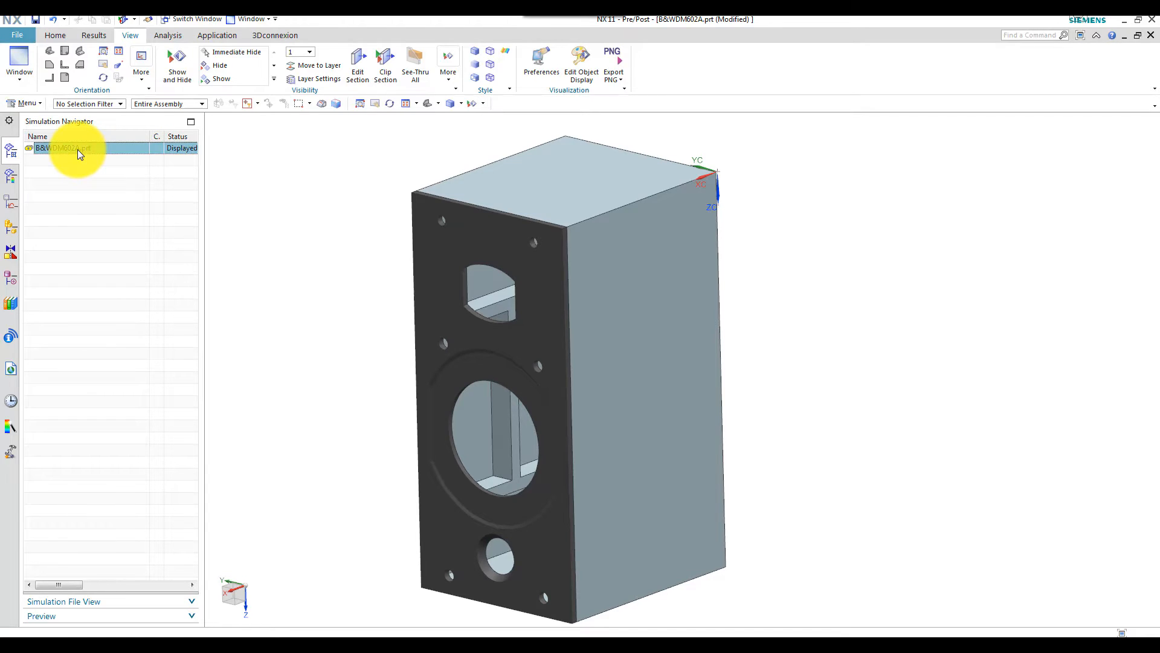
Display B&WDM602A_fem1.fem and update the FEM so the cabinet is remeshed
mouse_move(106, 159)
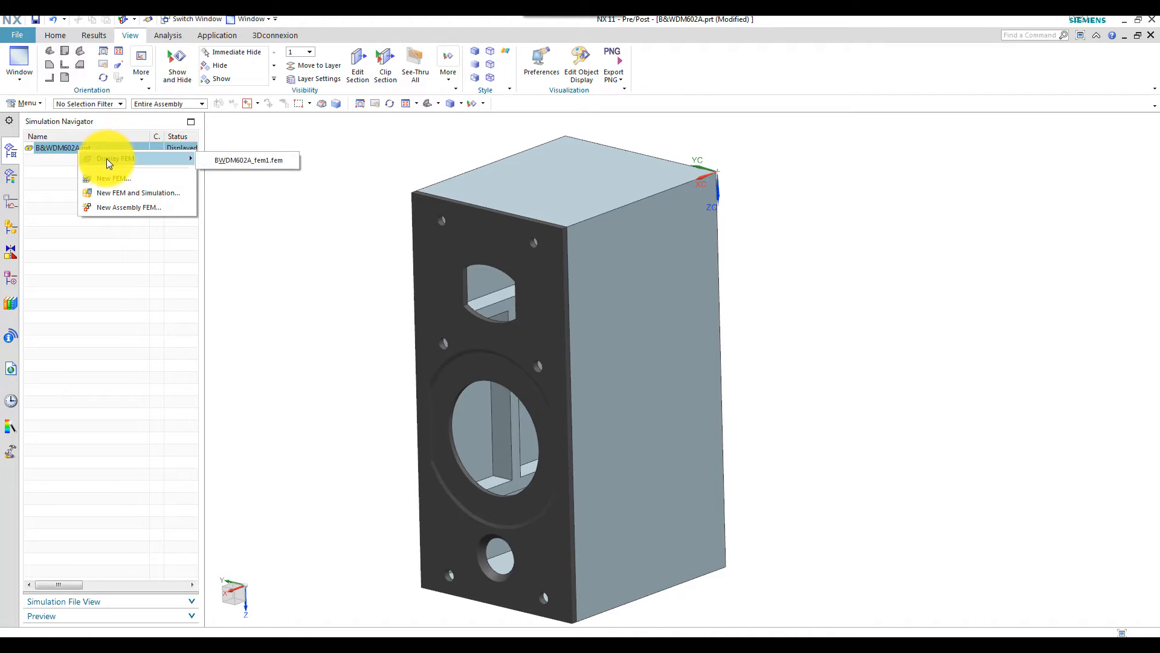
click(249, 159)
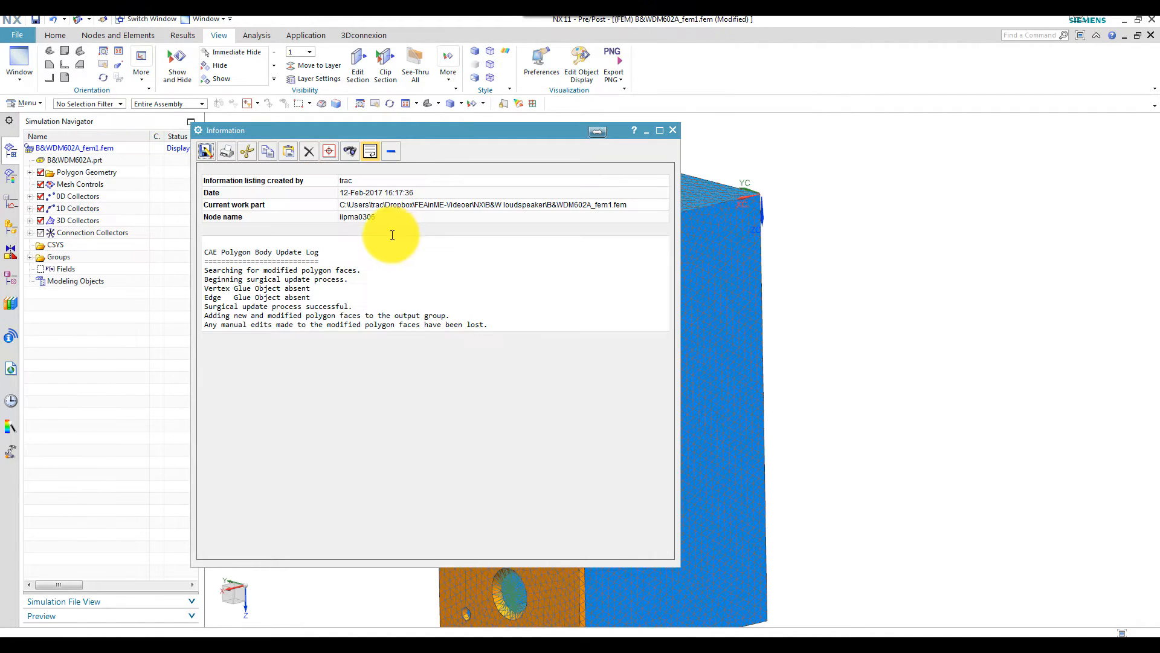
click(670, 131)
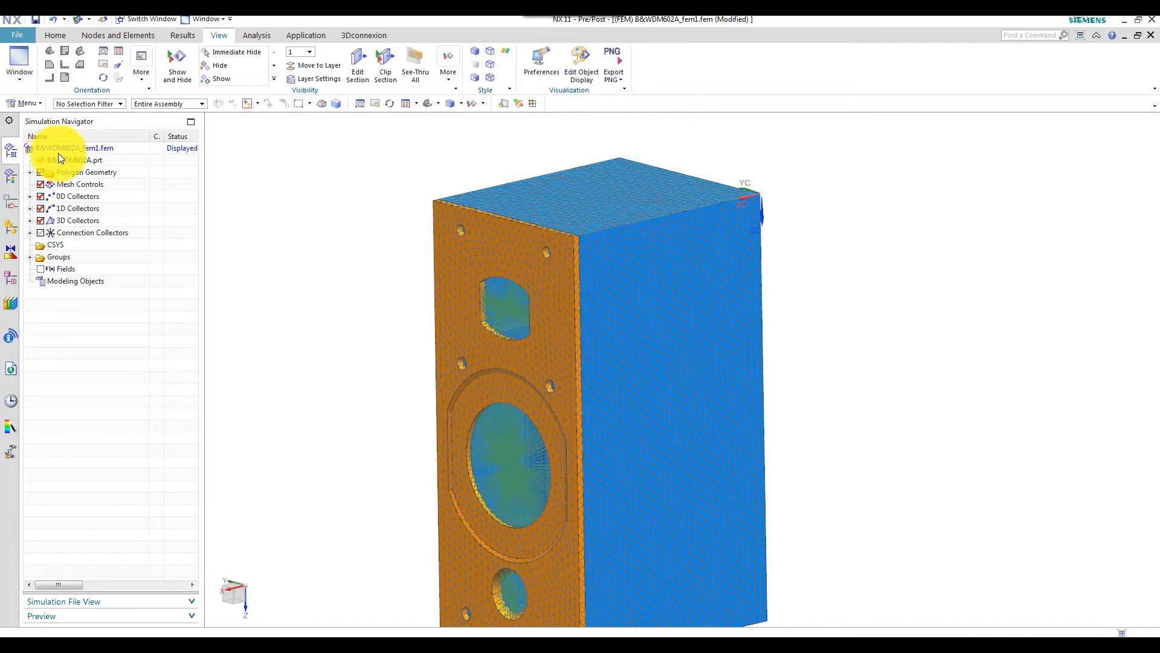
right_click(66, 148)
click(100, 157)
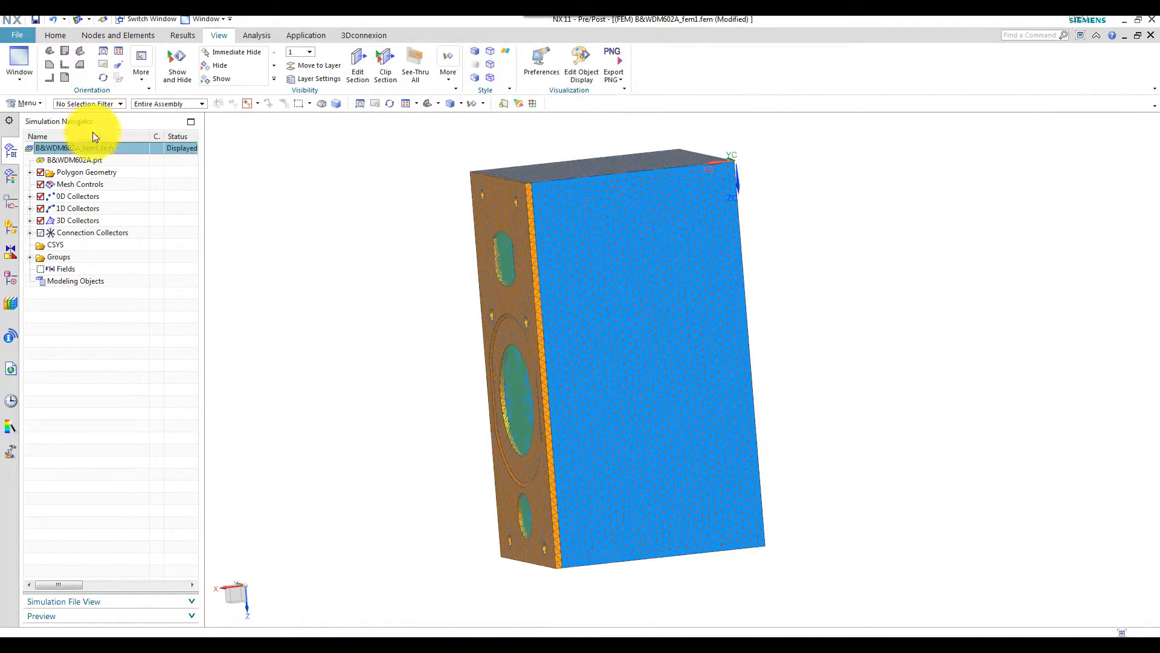
Create automatic mesh mating conditions between both cabinet bodies
click(55, 35)
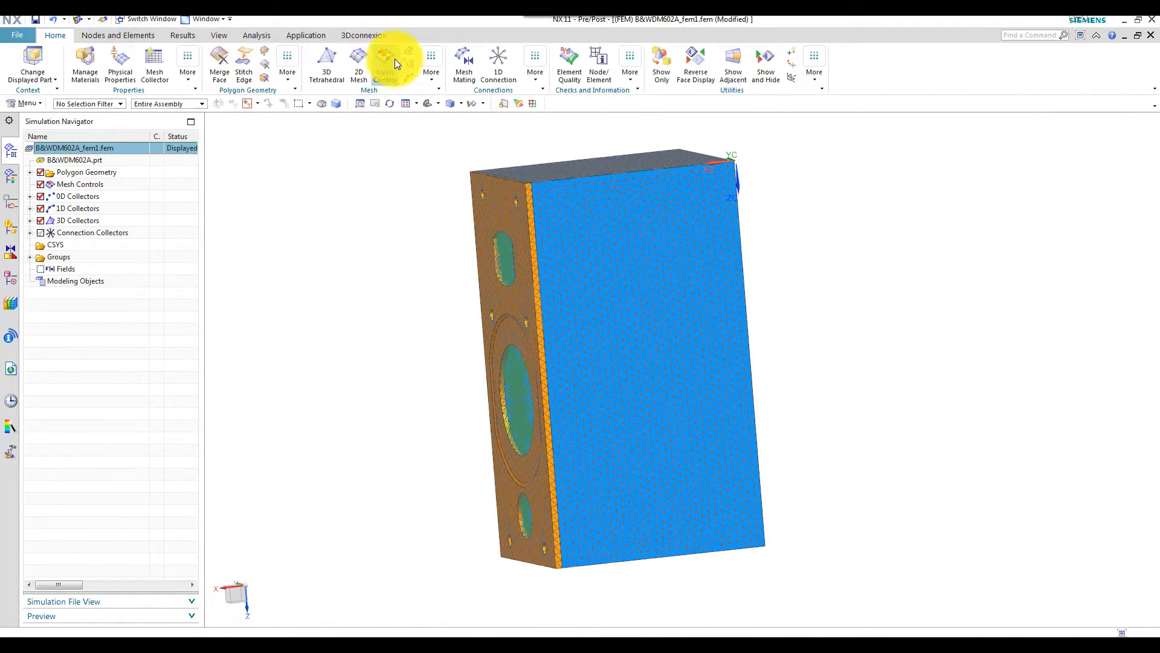
click(465, 69)
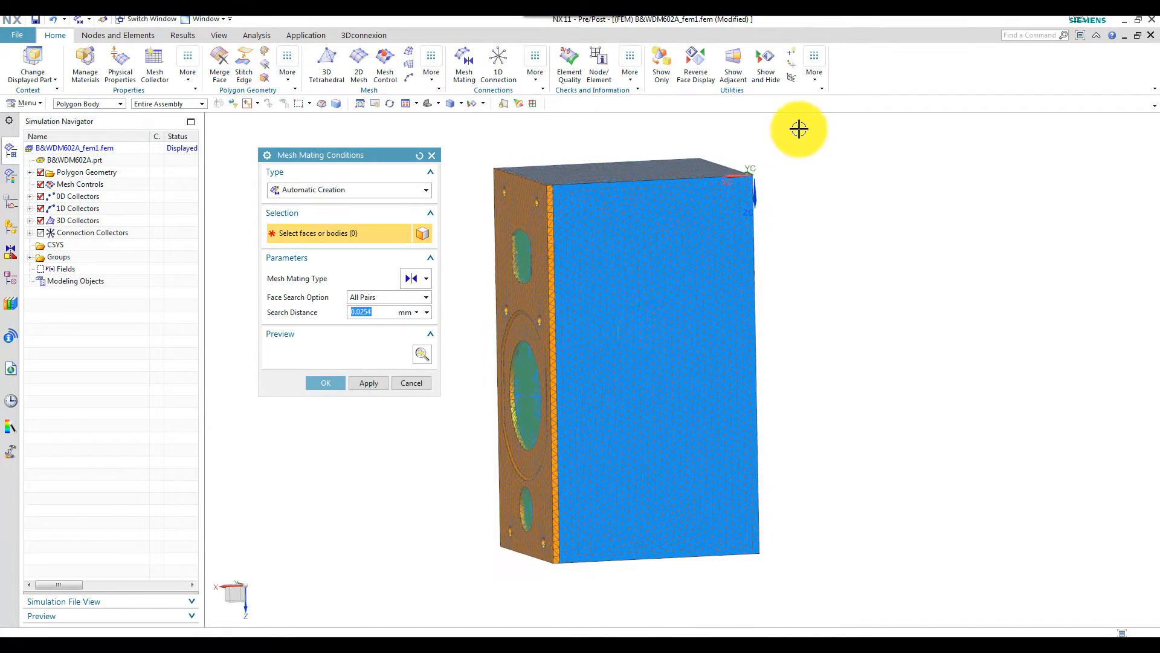
drag(536, 497, 435, 622)
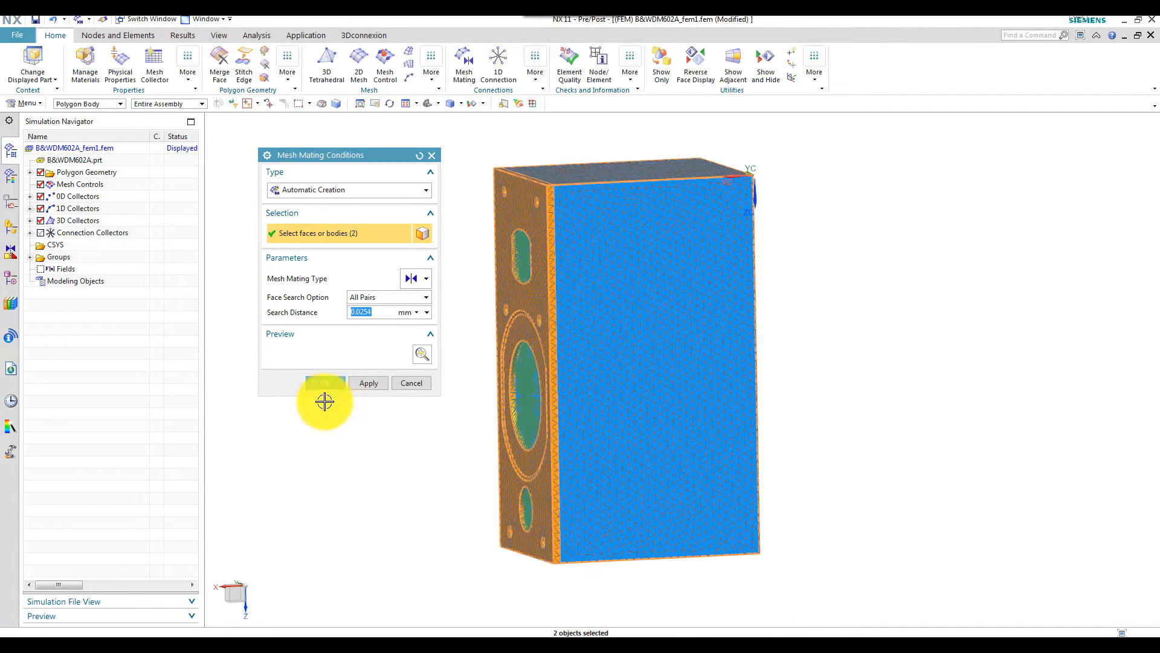
click(325, 383)
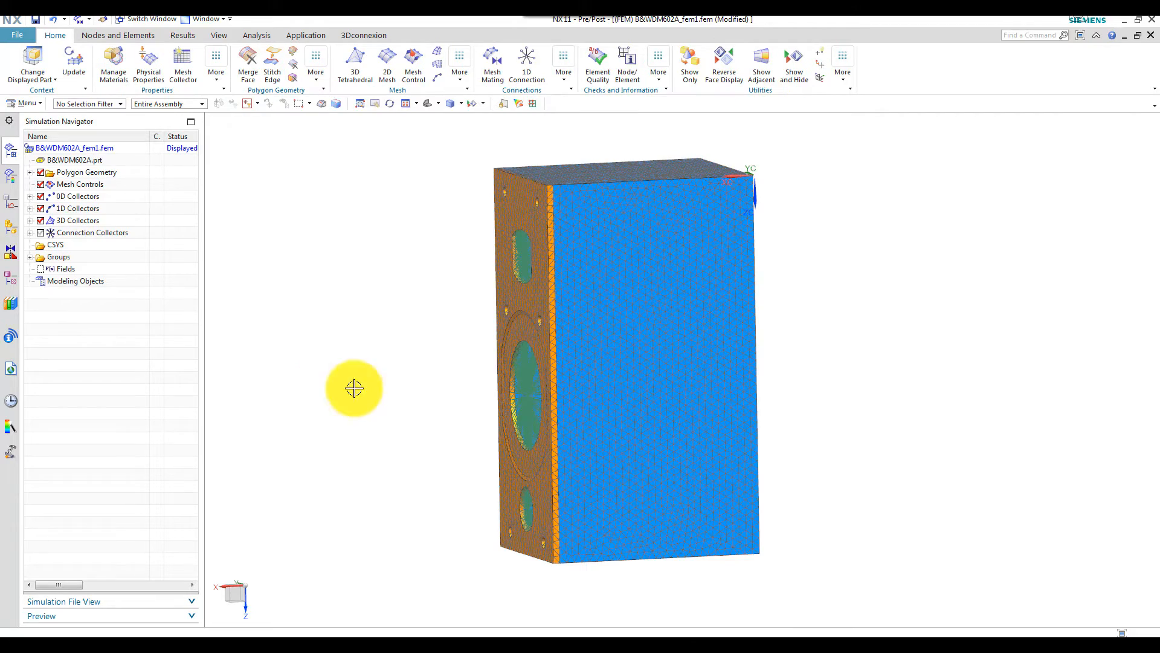
Update the FEM to remesh and zoom in on the mesh around the upper driver cutout
click(78, 147)
right_click(78, 148)
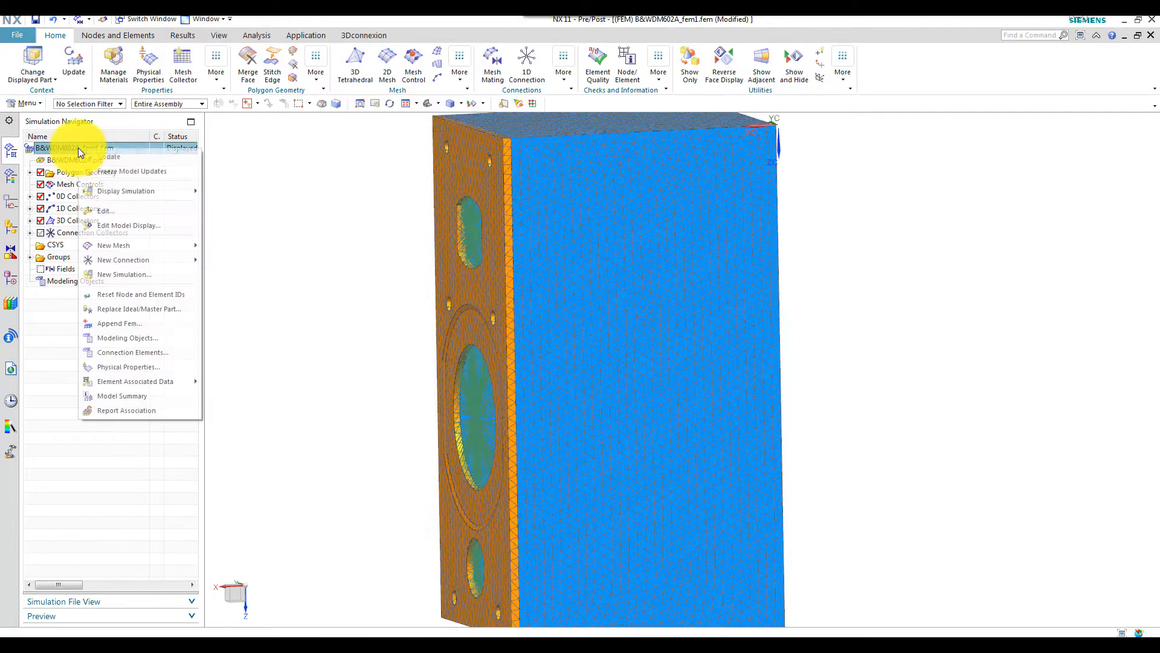
click(115, 156)
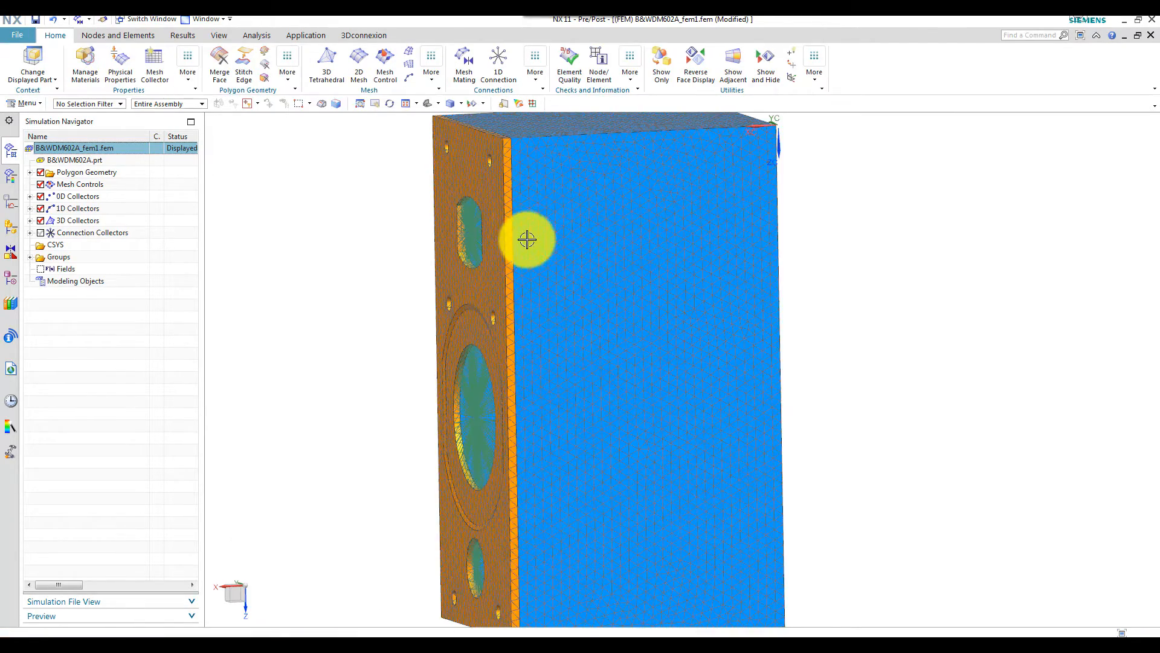
scroll(545, 273, up, 3)
scroll(544, 273, up, 3)
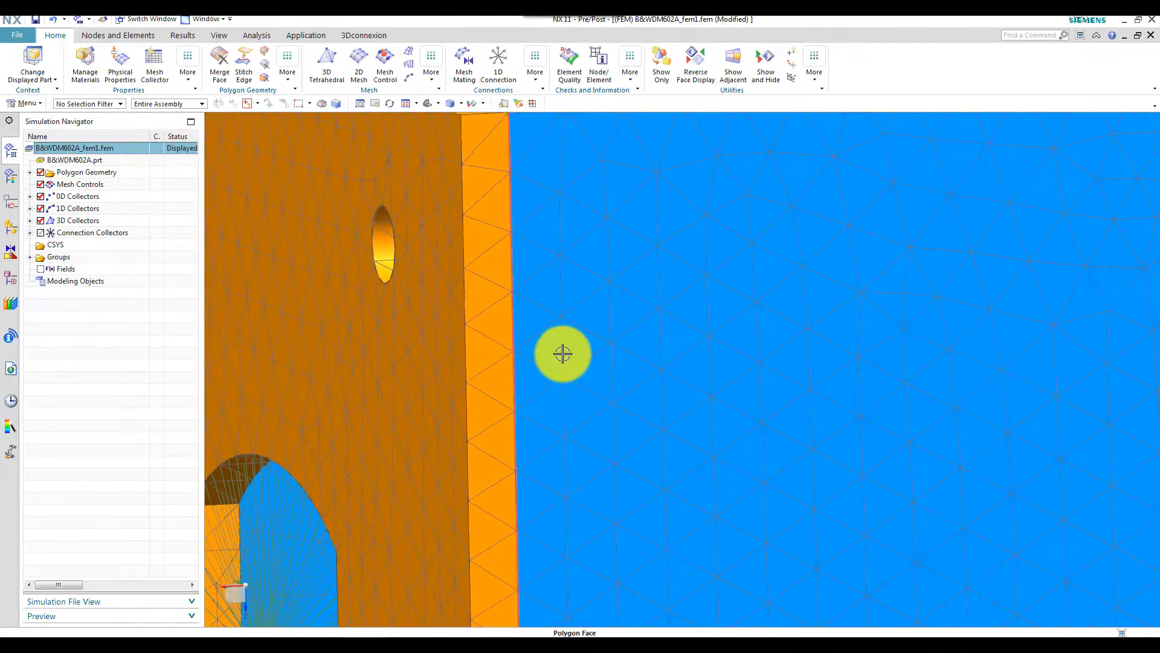
middle_drag(562, 354, 551, 428)
scroll(550, 428, down, 5)
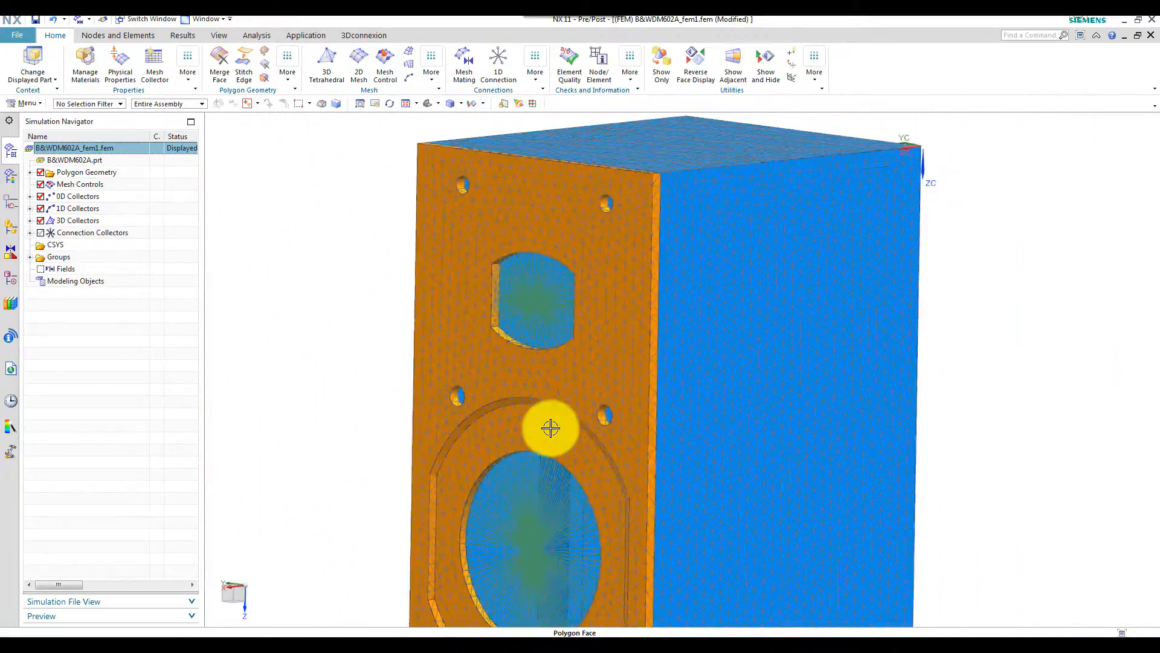
scroll(550, 428, down, 2)
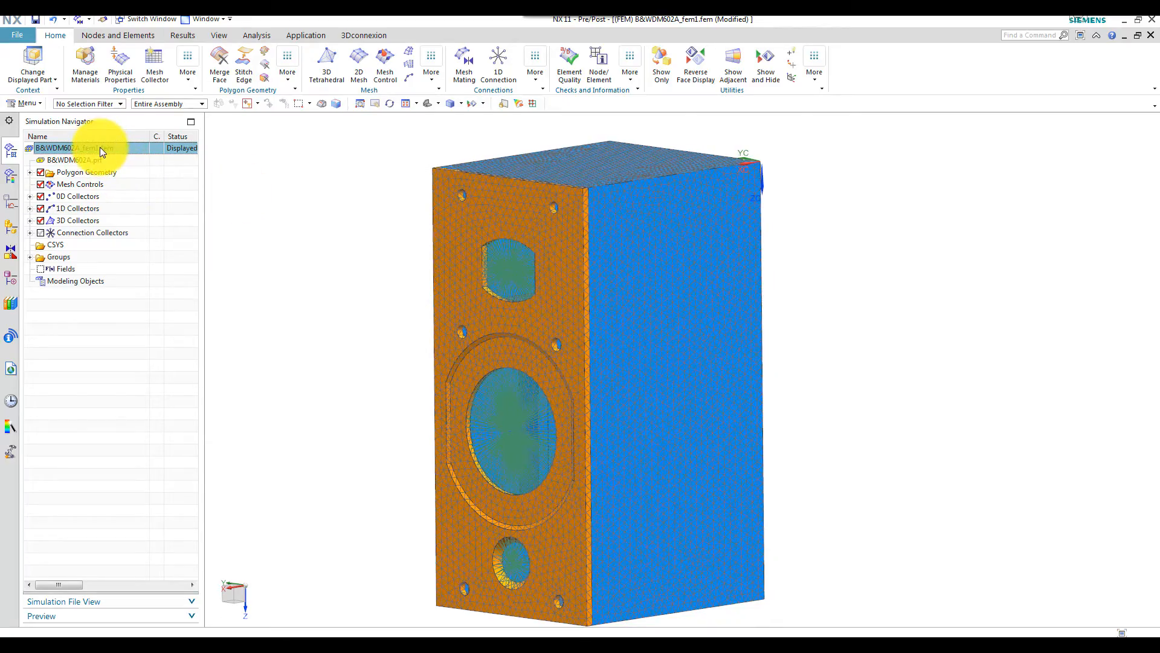
scroll(383, 207, up, 5)
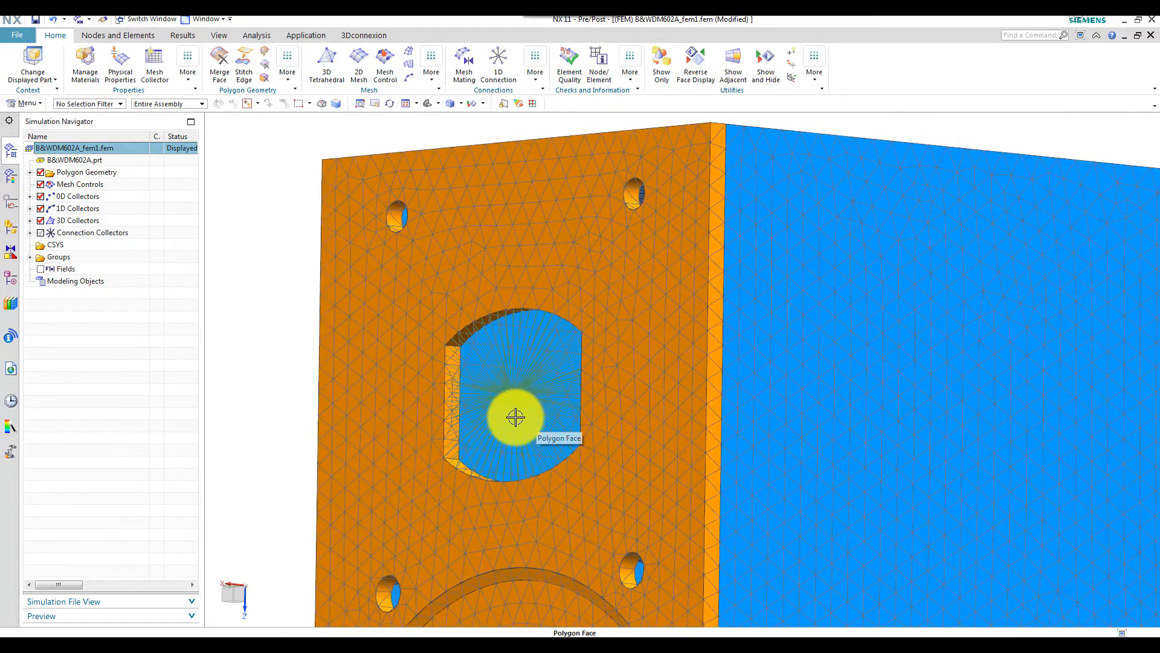
scroll(516, 417, up, 2)
scroll(507, 428, up, 2)
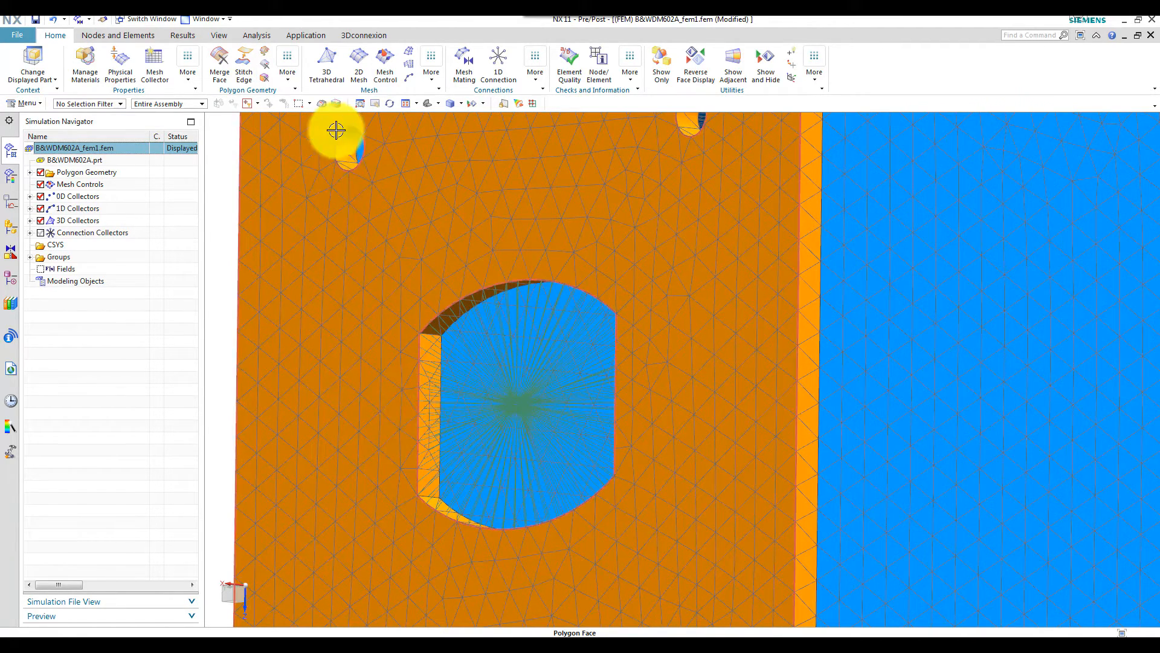
Edit the CONM2 mass properties of 0d_mesh(2) and regenerate the 0D mesh
click(29, 197)
click(41, 220)
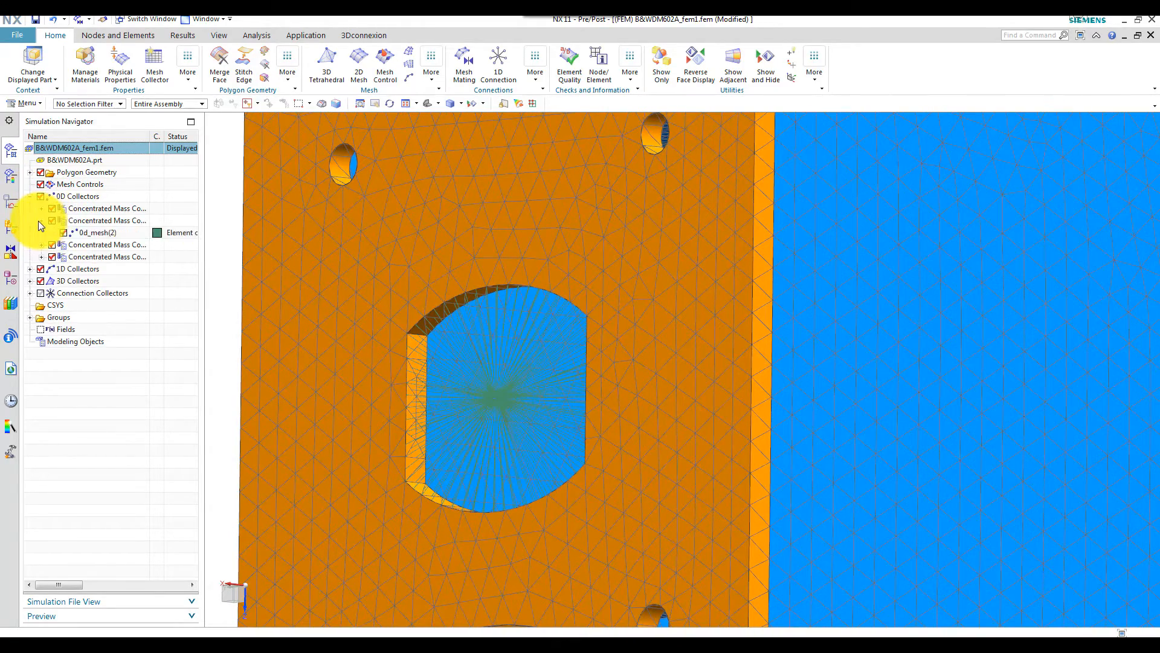
click(92, 232)
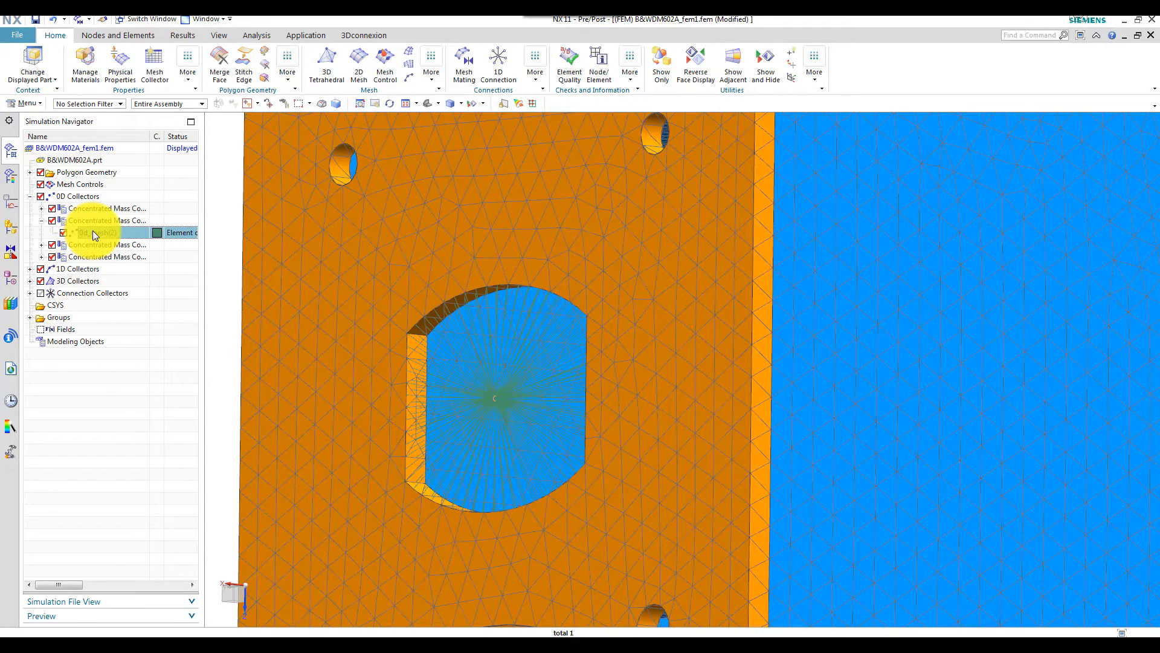
double_click(92, 232)
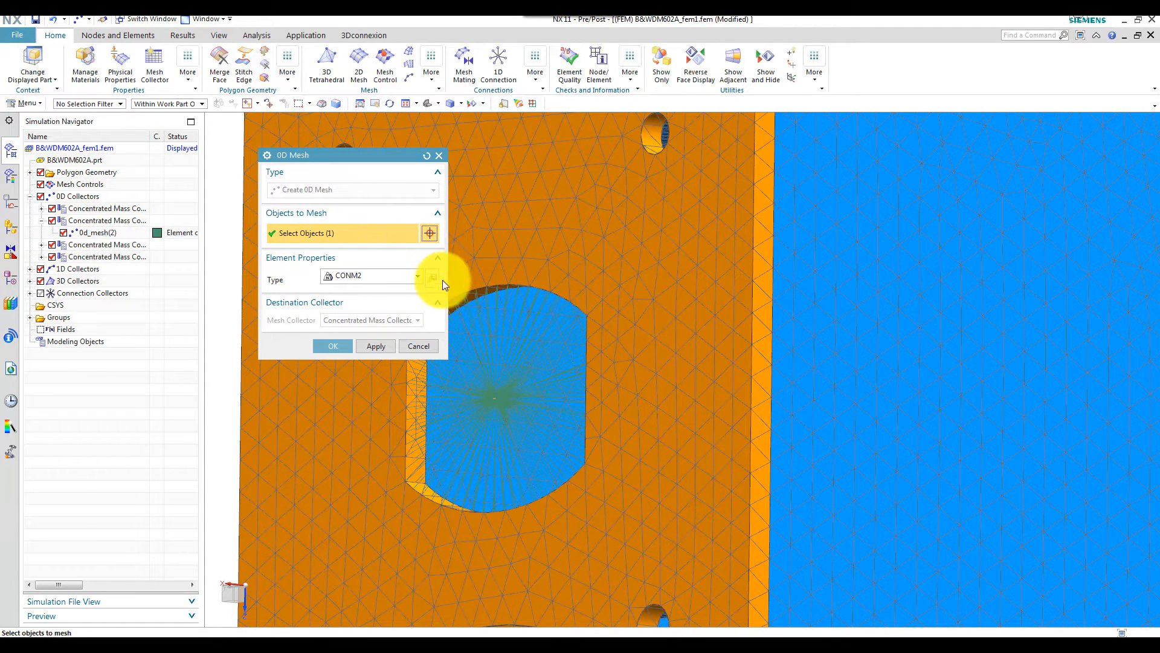
click(432, 277)
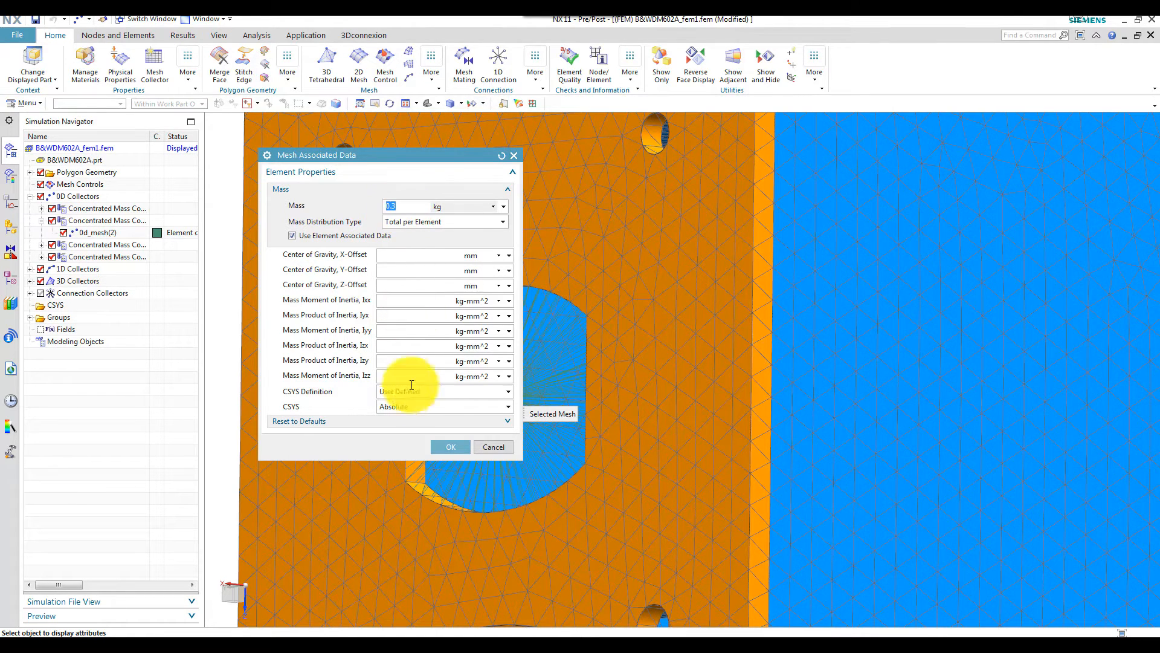
click(448, 448)
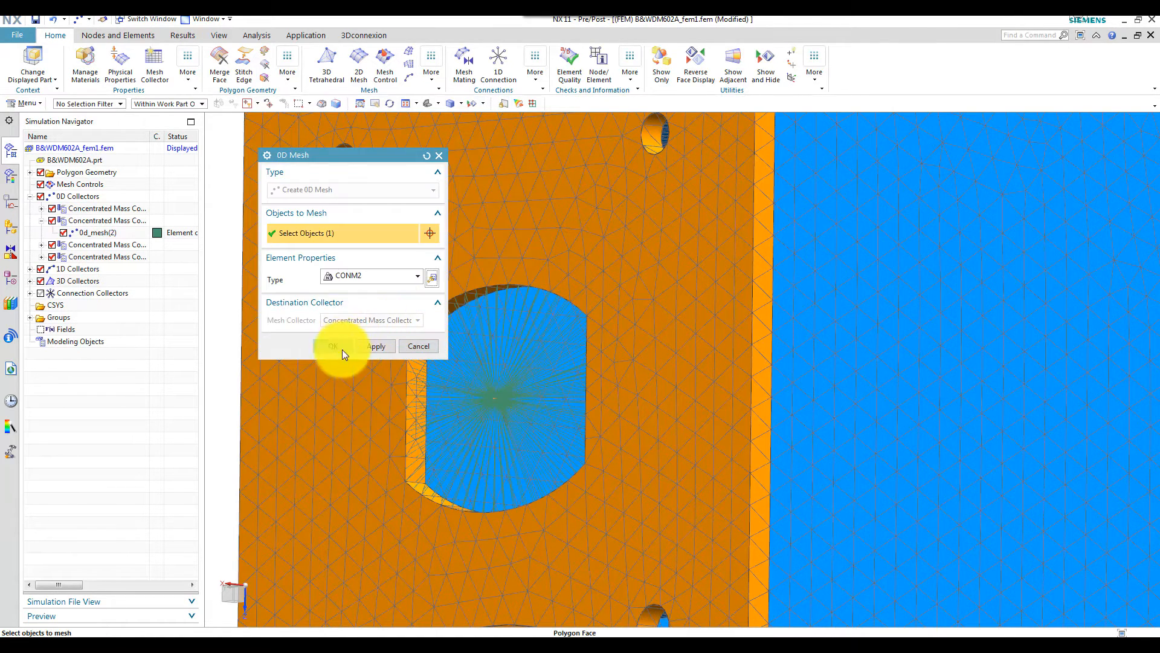
click(339, 349)
scroll(391, 438, down, 5)
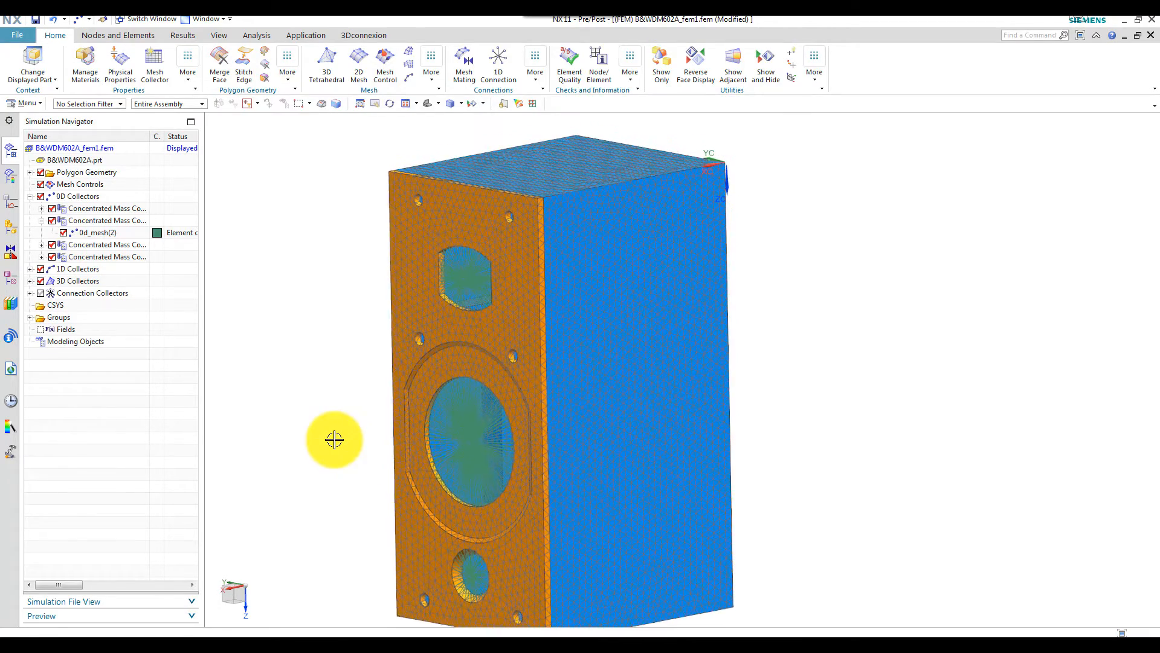
Switch from the FEM to the B&WDM602A_sim1.sim simulation
click(103, 146)
right_click(103, 147)
mouse_move(150, 190)
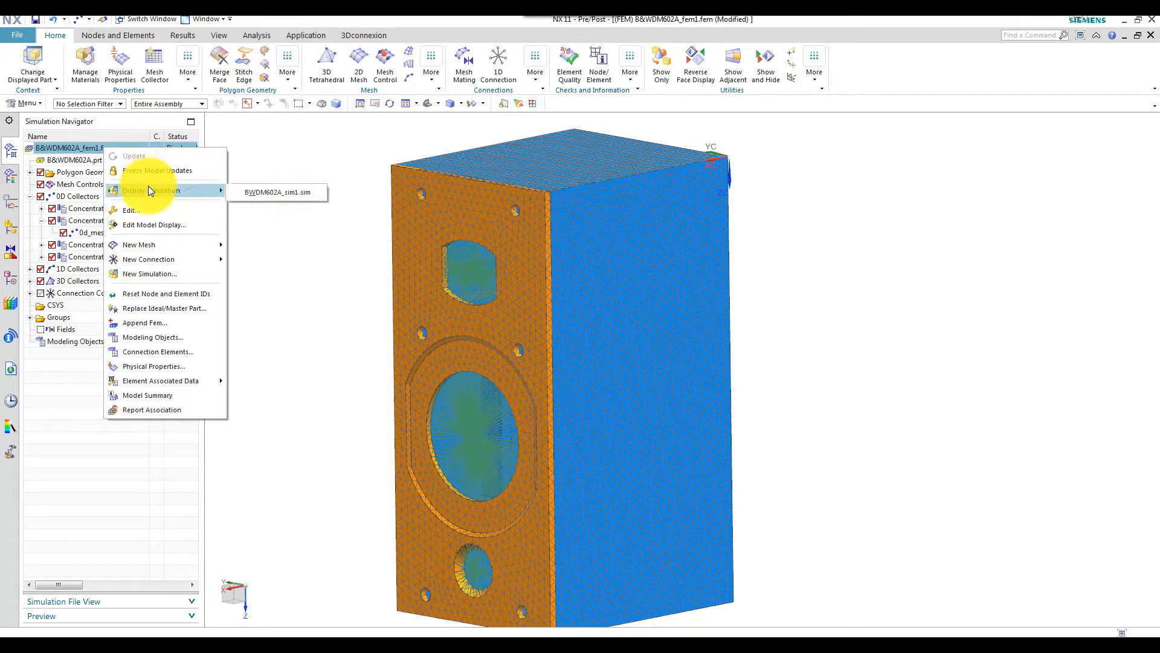
click(245, 192)
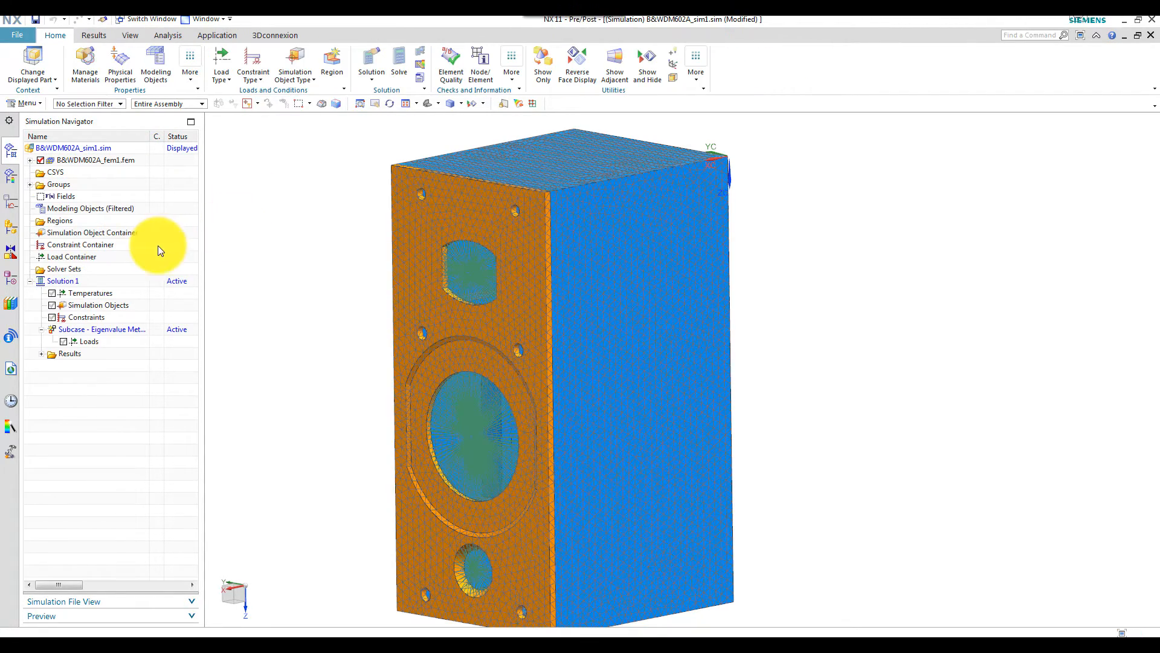
Solve Solution 1 and submit it to the solver
click(76, 280)
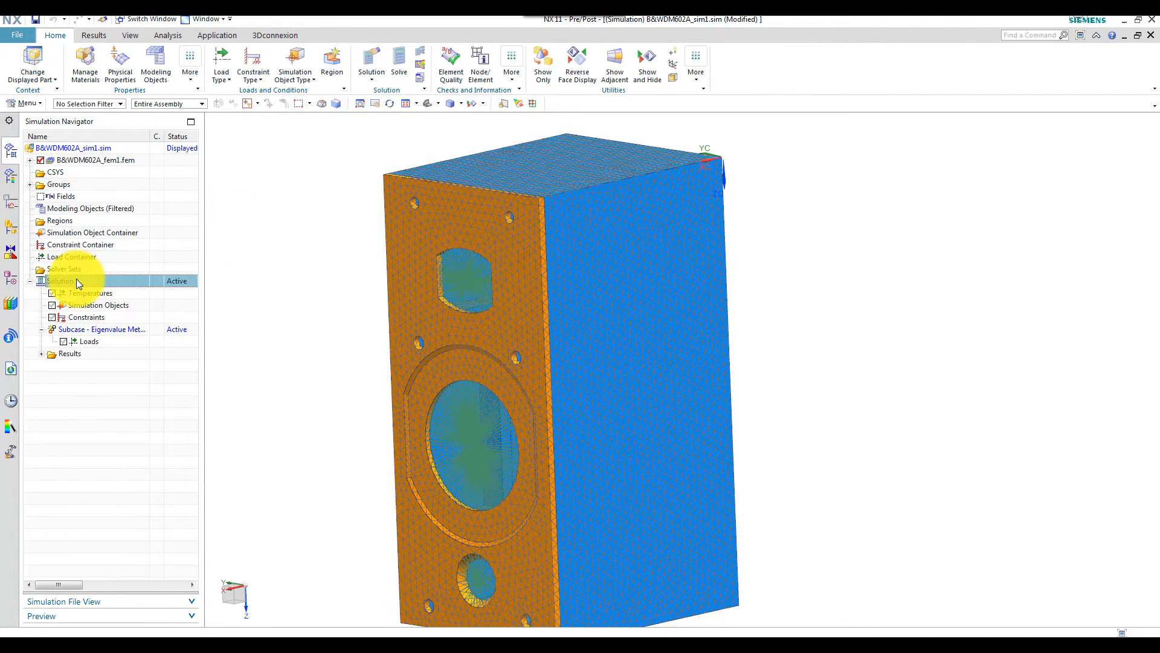
right_click(76, 279)
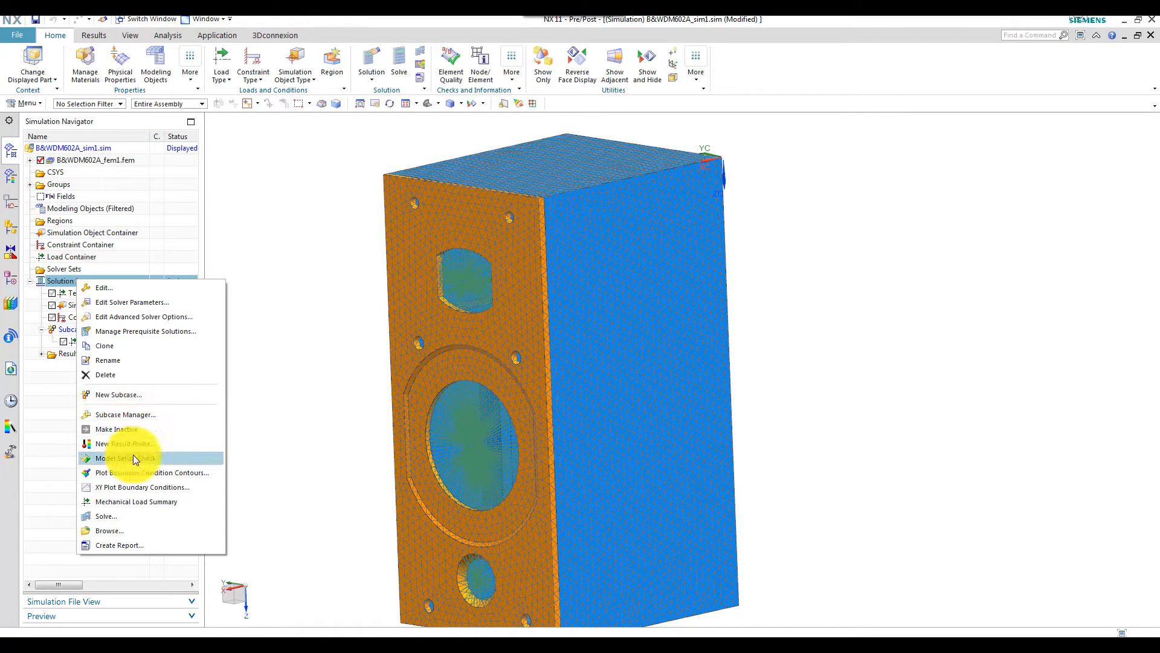
click(134, 518)
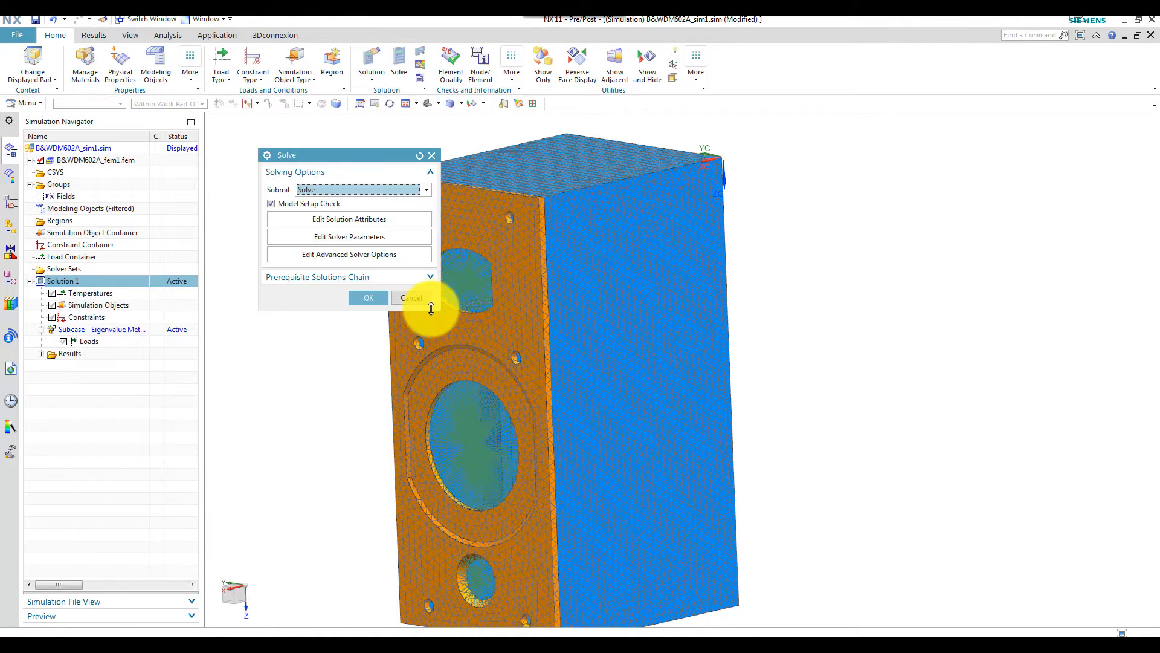
click(365, 297)
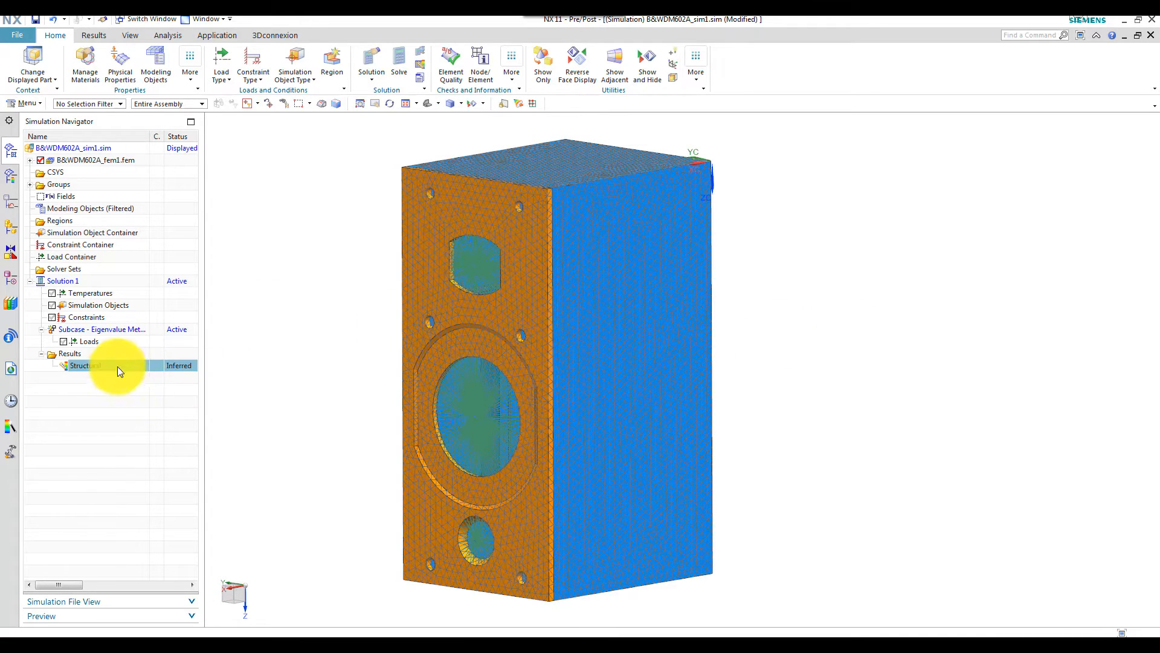
Plot Mode 7 (130.852 Hz) nodal displacement magnitude as a fringe from the Structural results
double_click(107, 365)
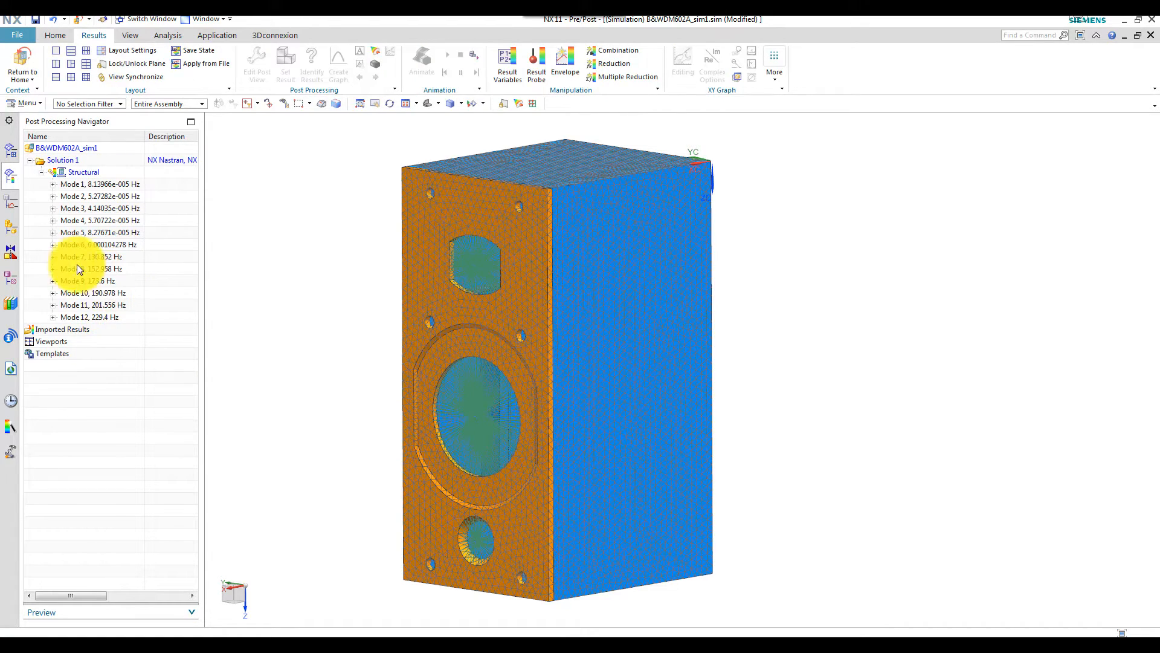
click(51, 257)
double_click(96, 320)
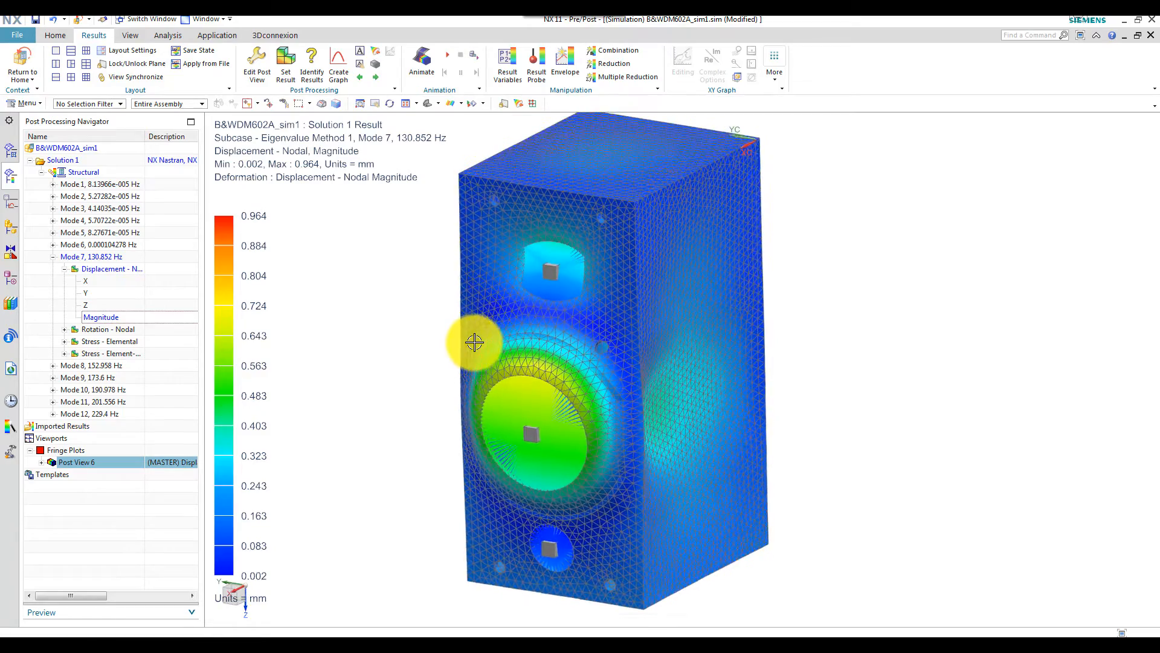
click(378, 77)
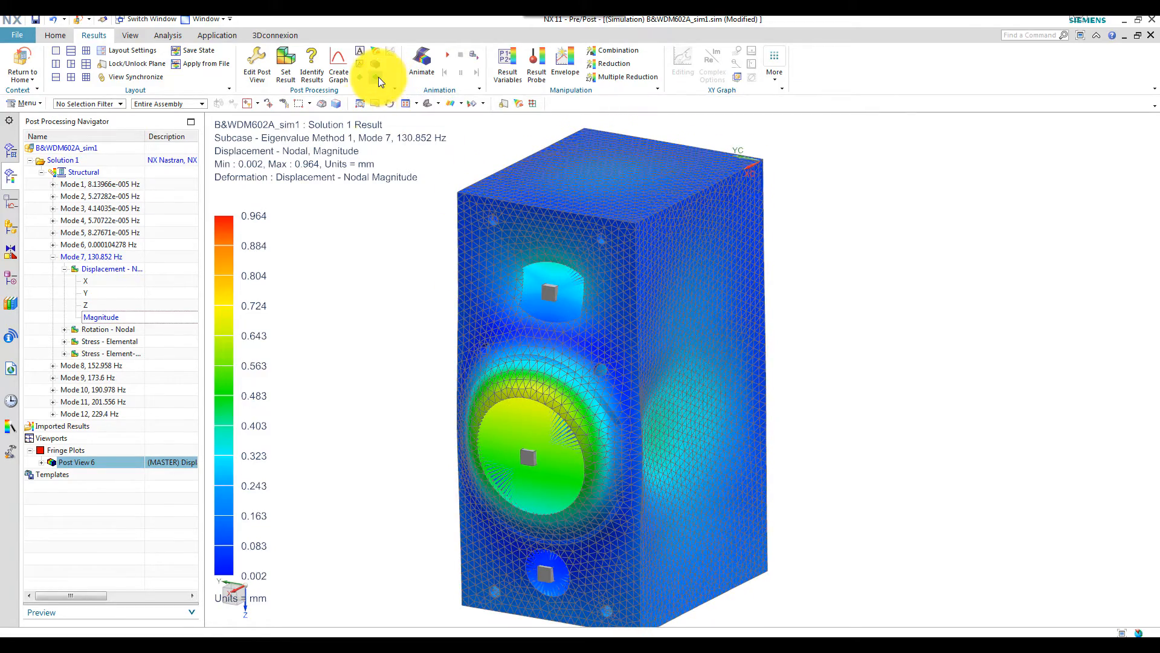